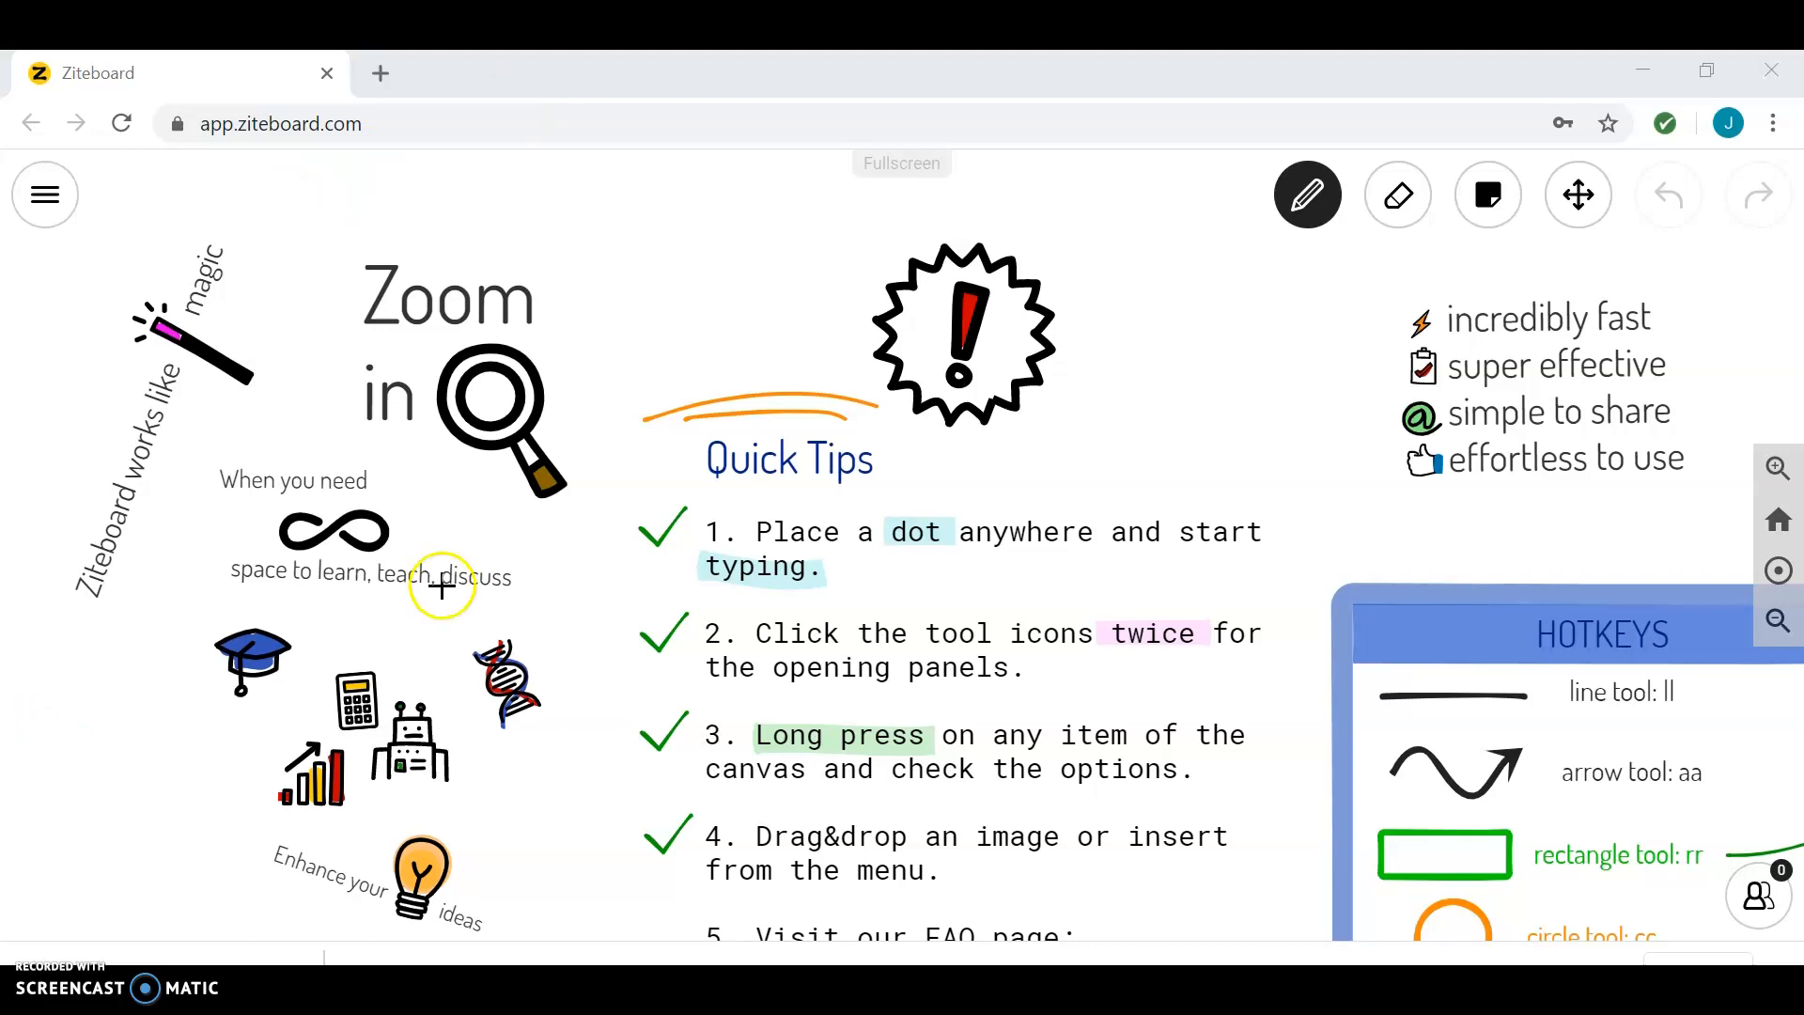
Create a new blank public board, entering the person's first name as the board name.
click(47, 197)
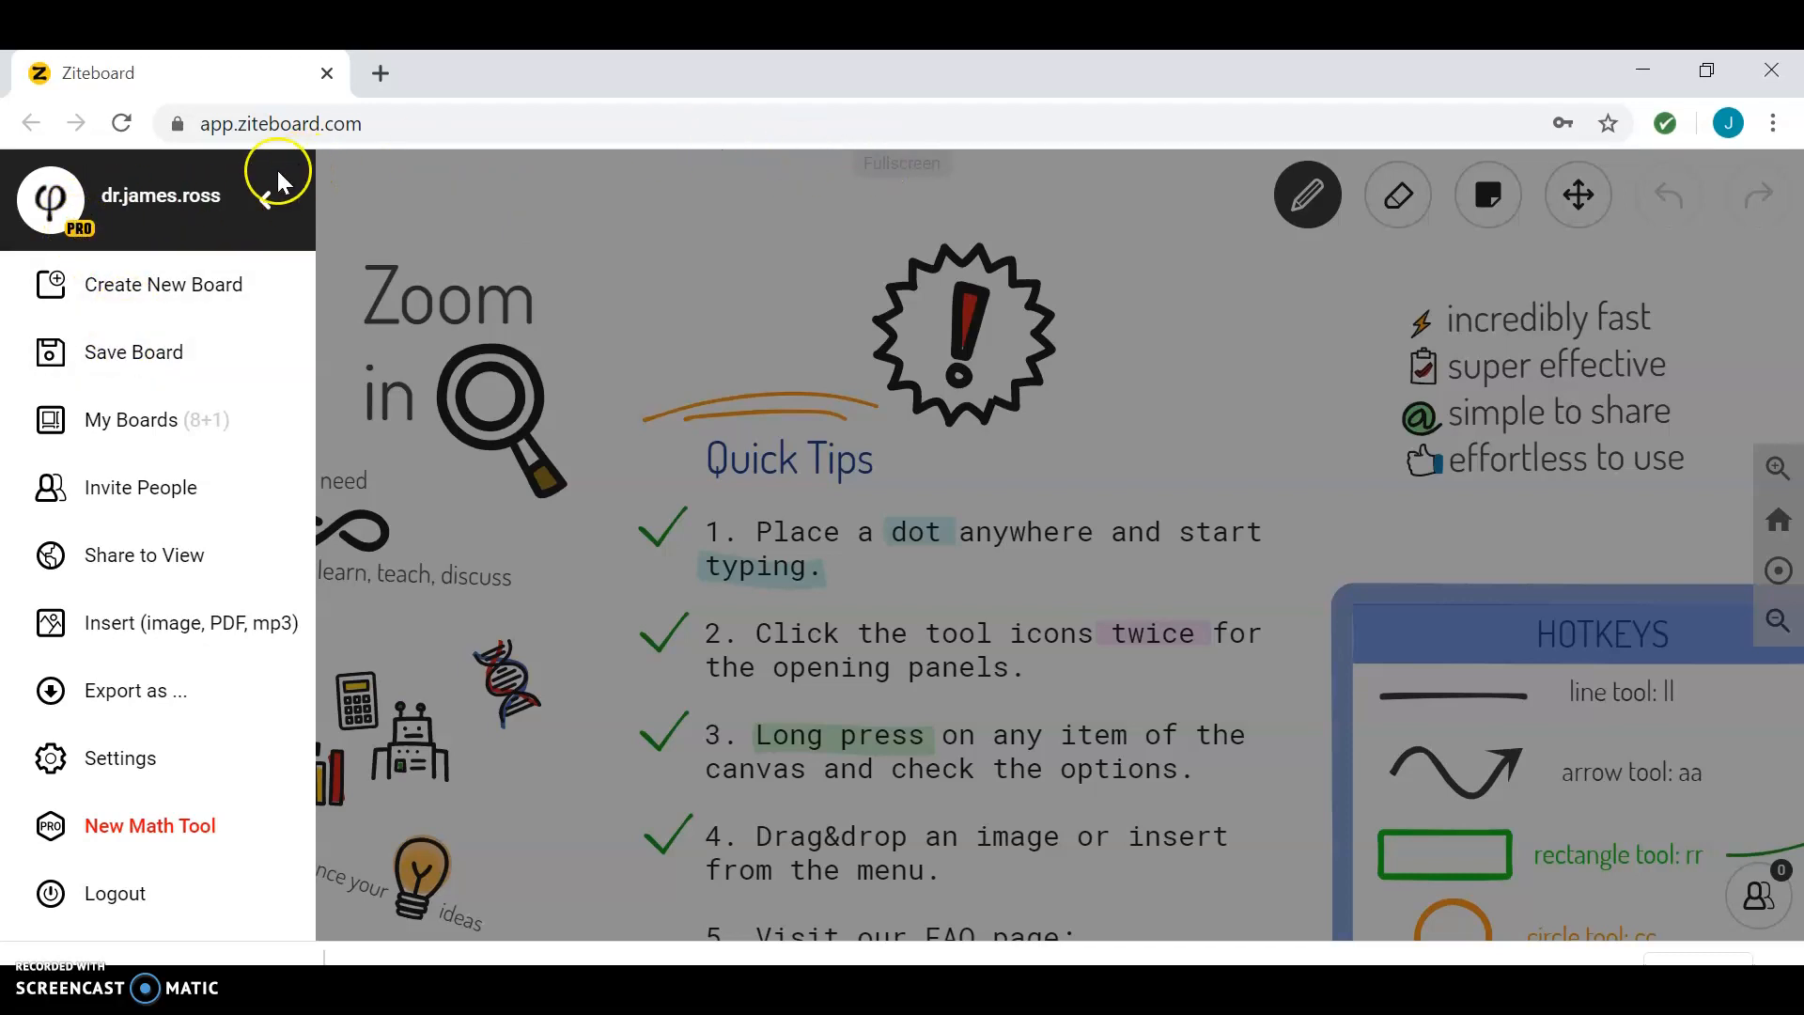
click(267, 201)
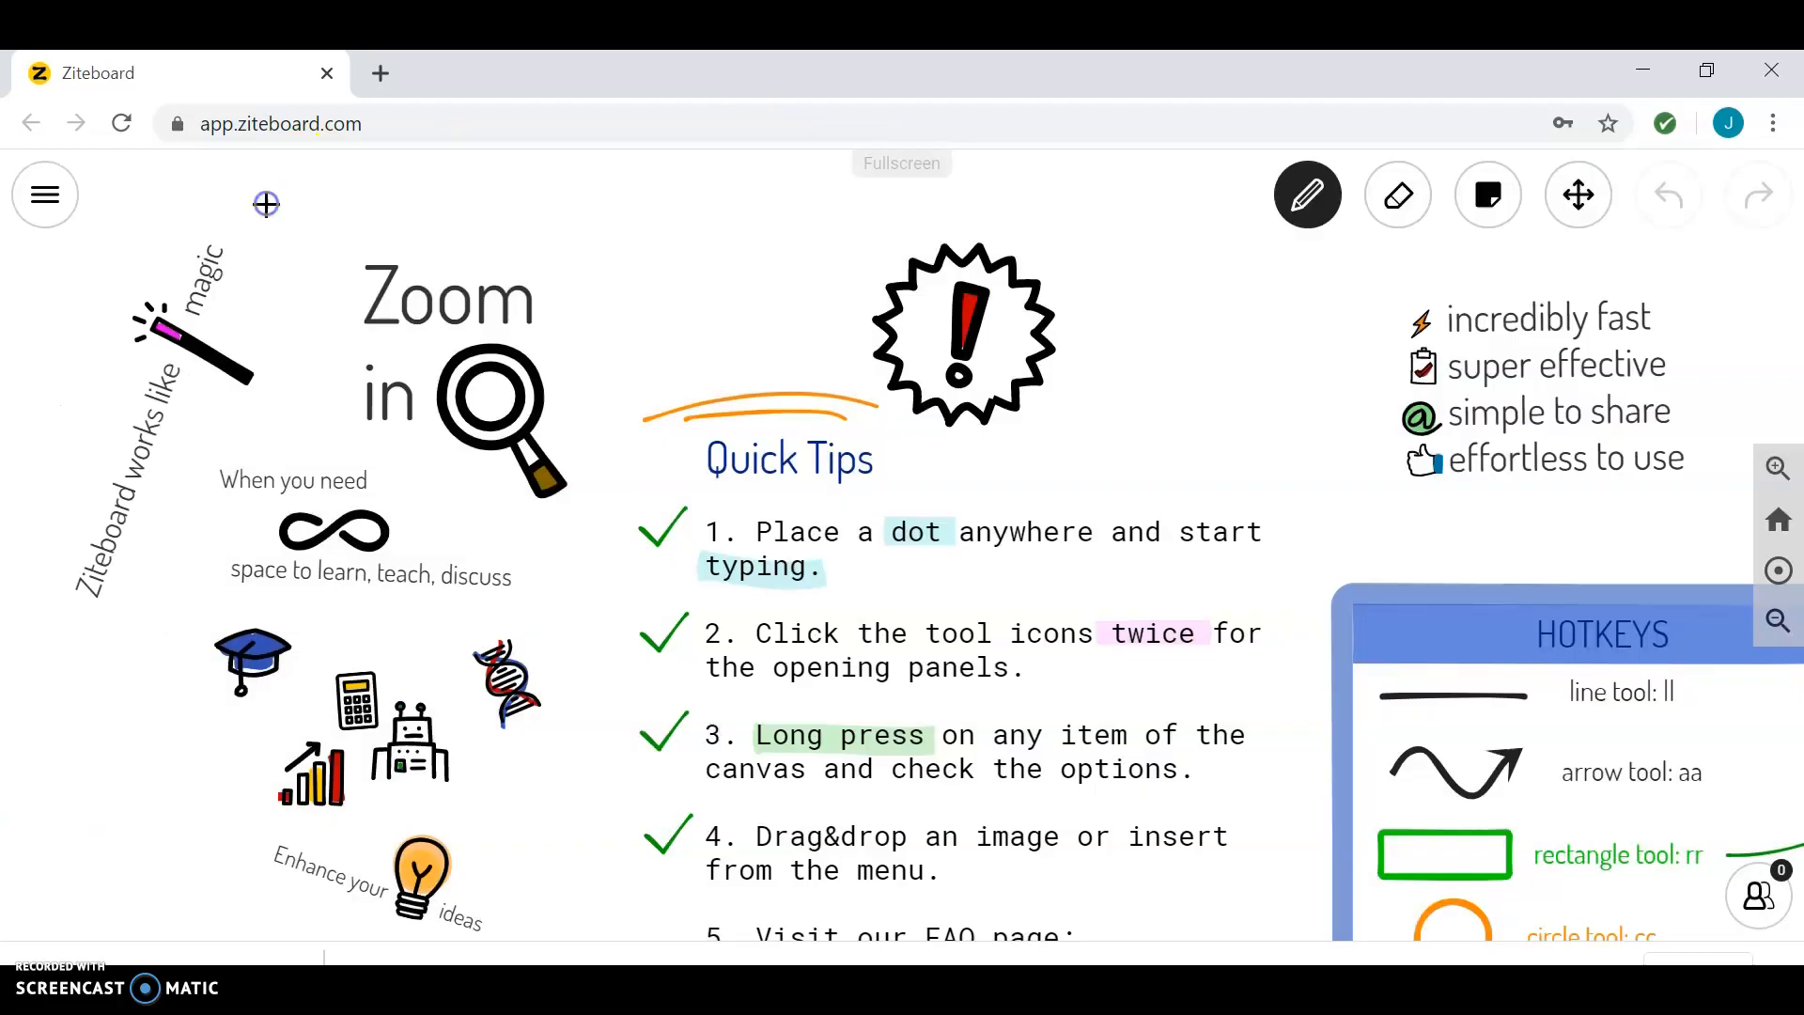
click(47, 197)
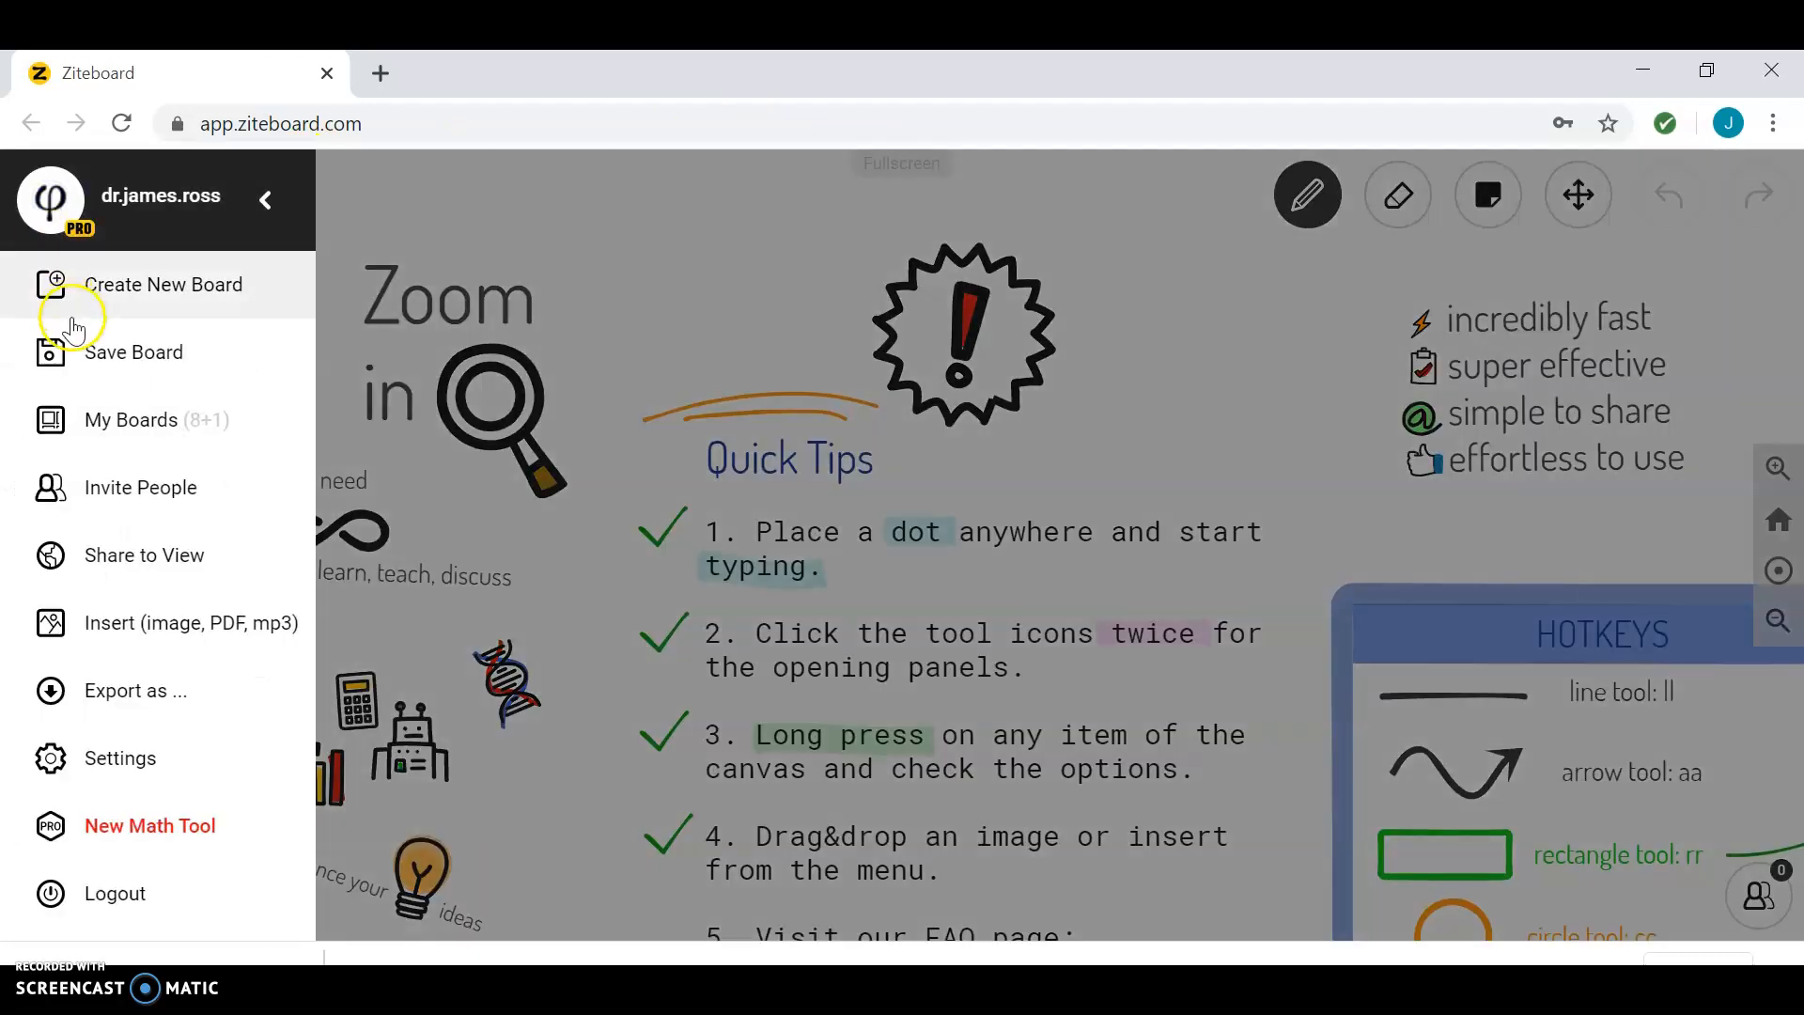
click(146, 293)
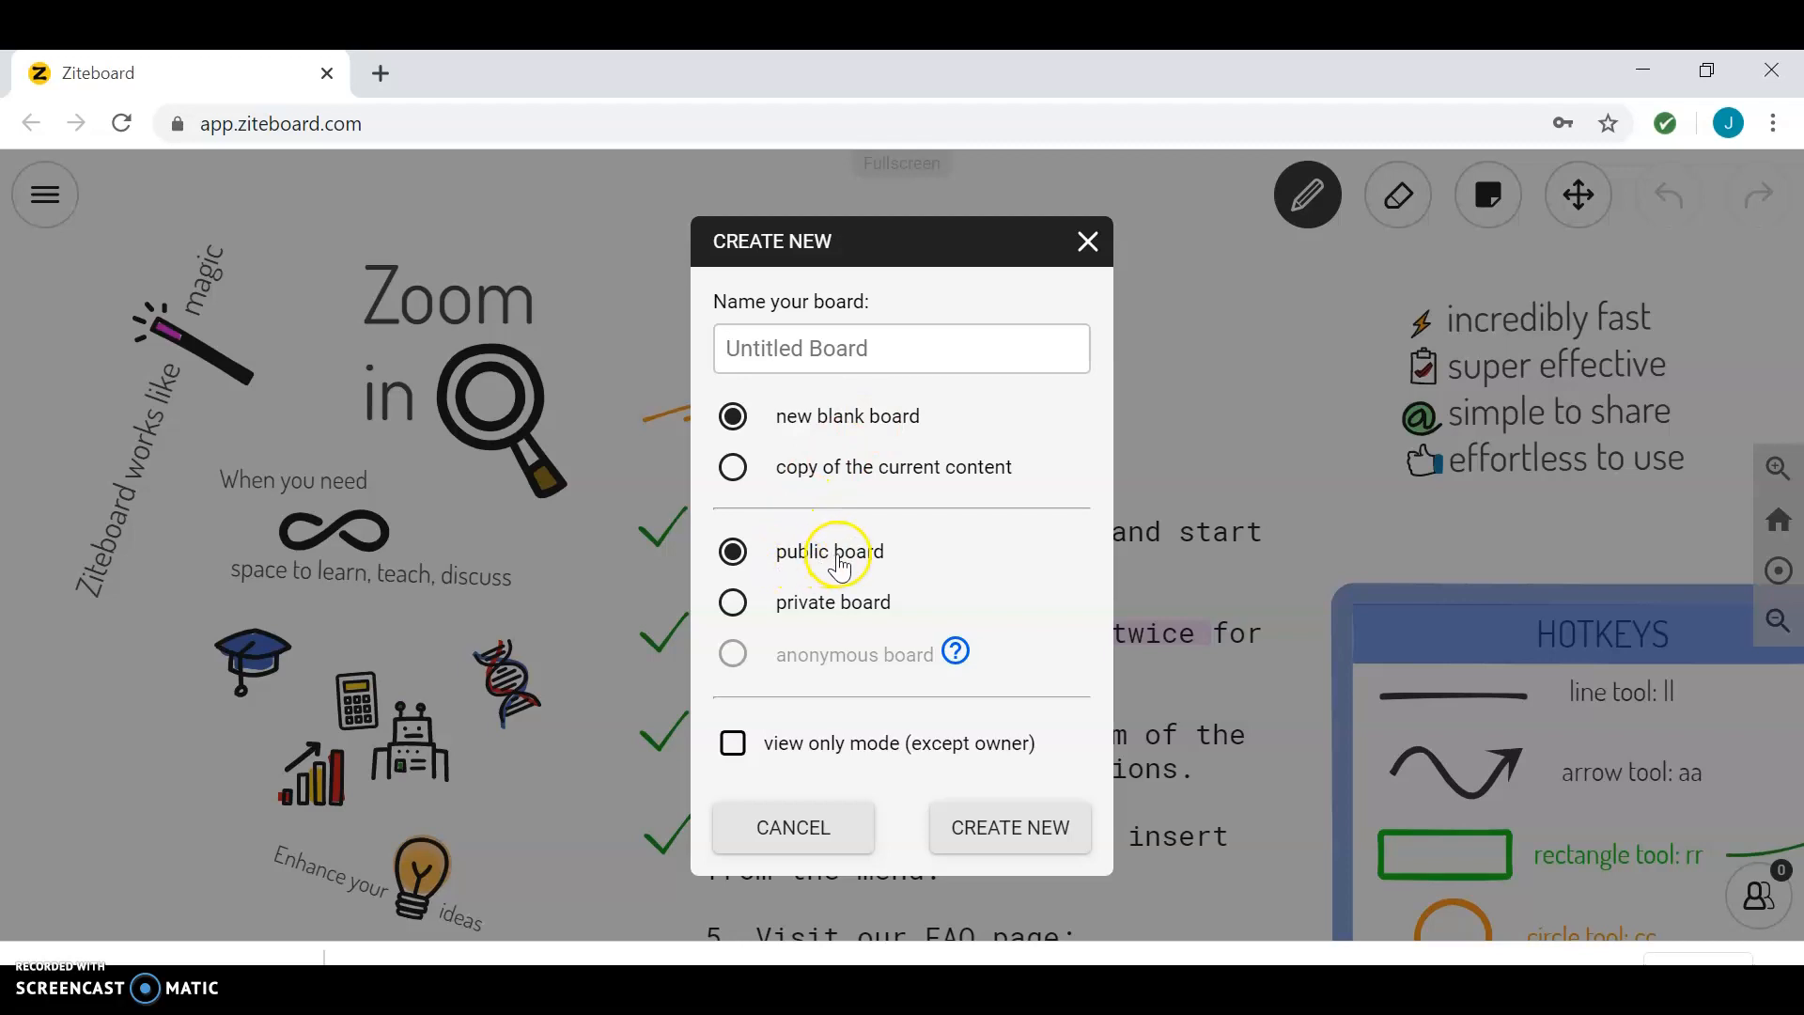
click(872, 349)
text(James)
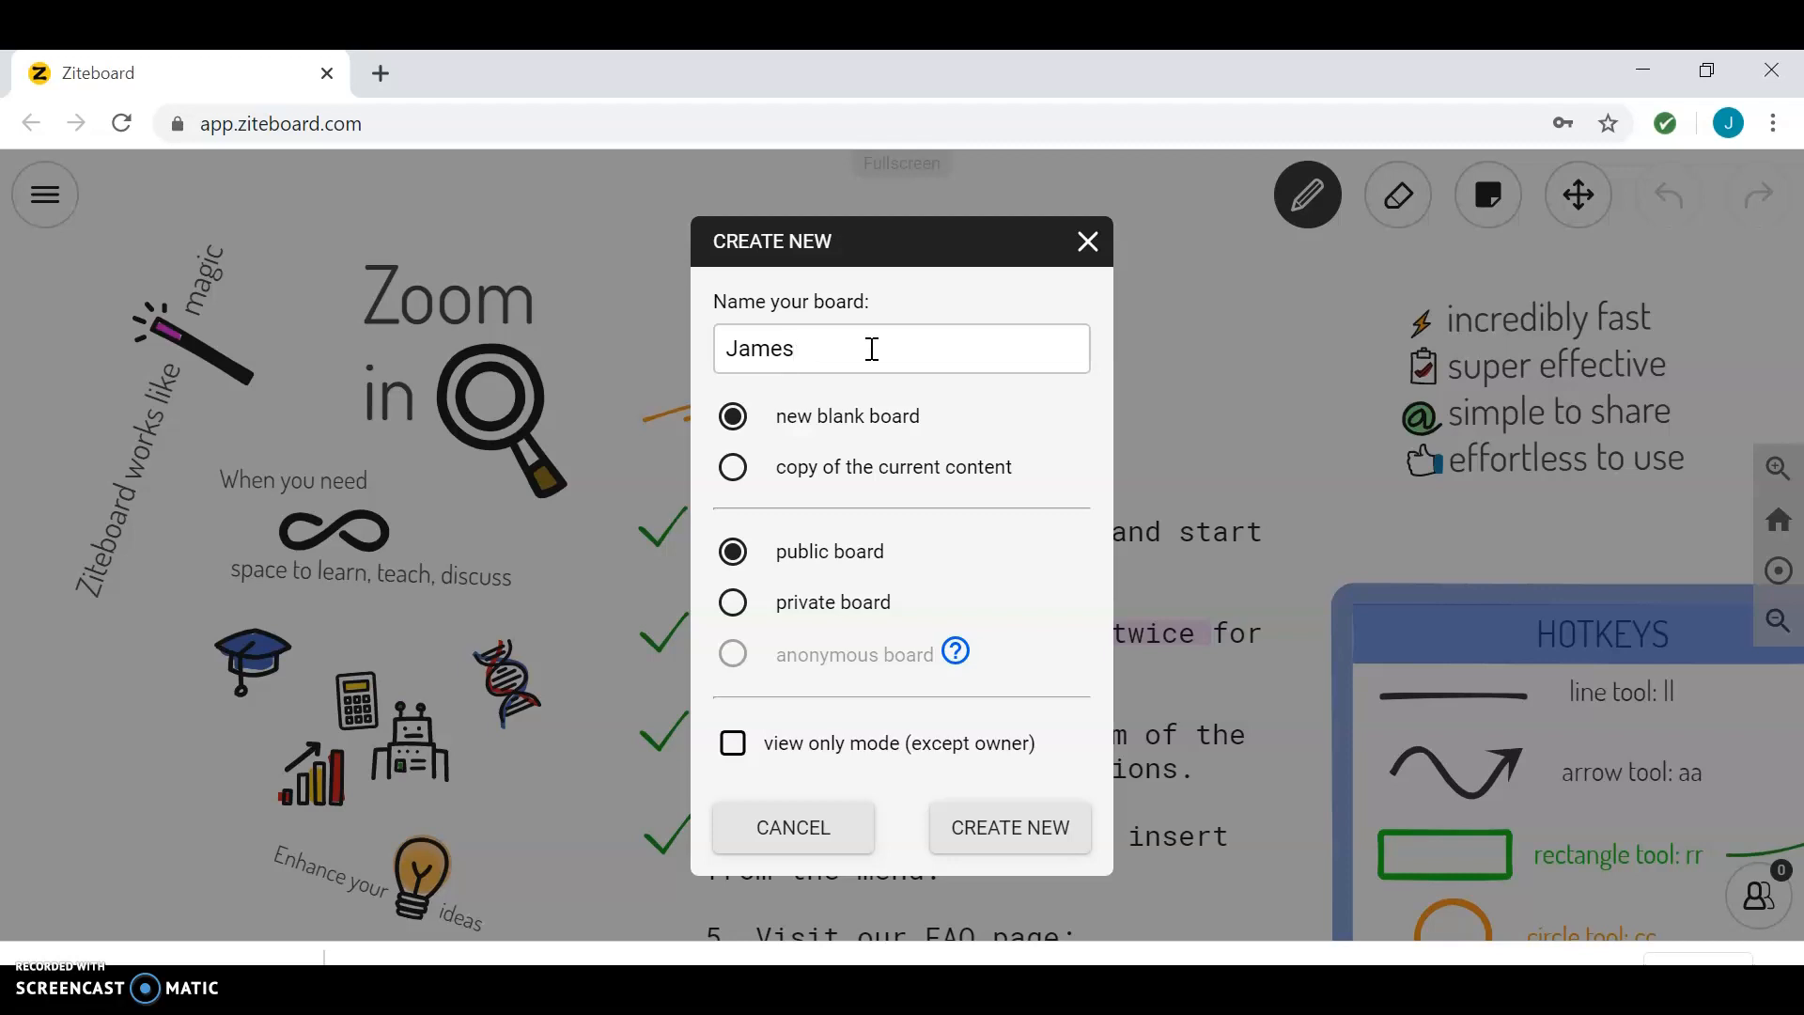
click(742, 347)
click(813, 562)
click(976, 826)
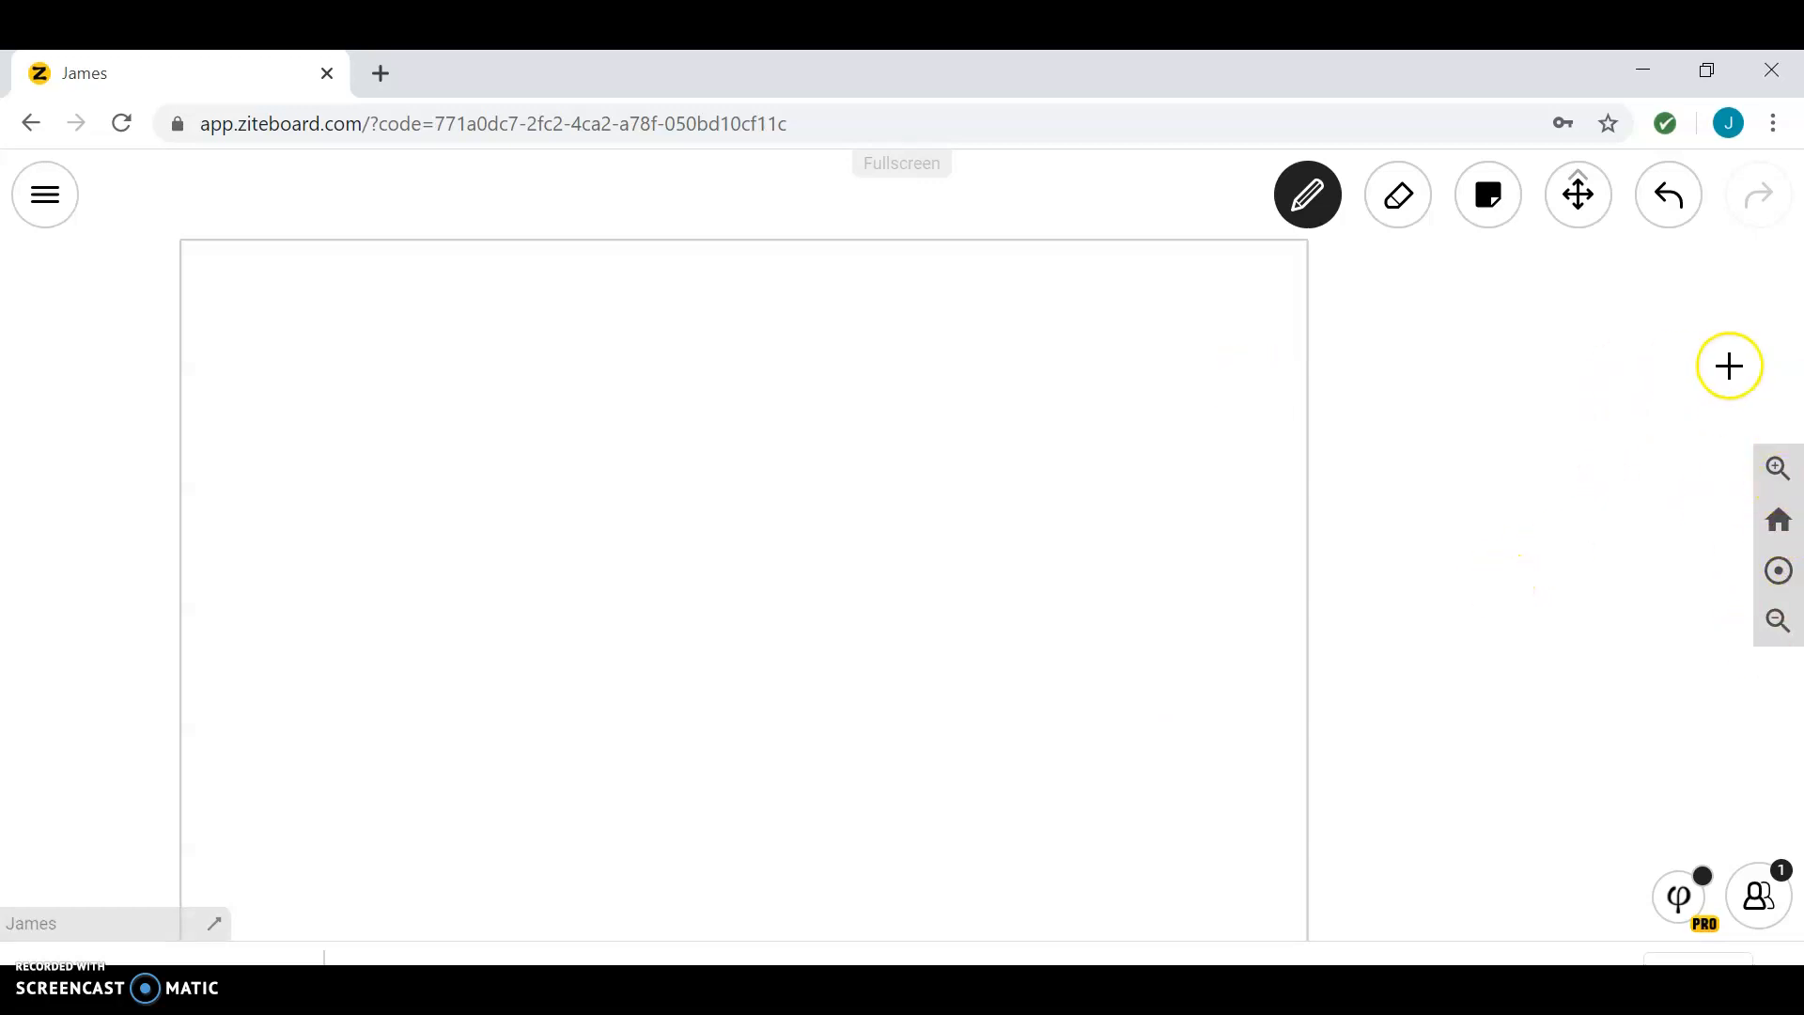
scroll(1175, 511, down, 2)
scroll(1175, 511, up, 4)
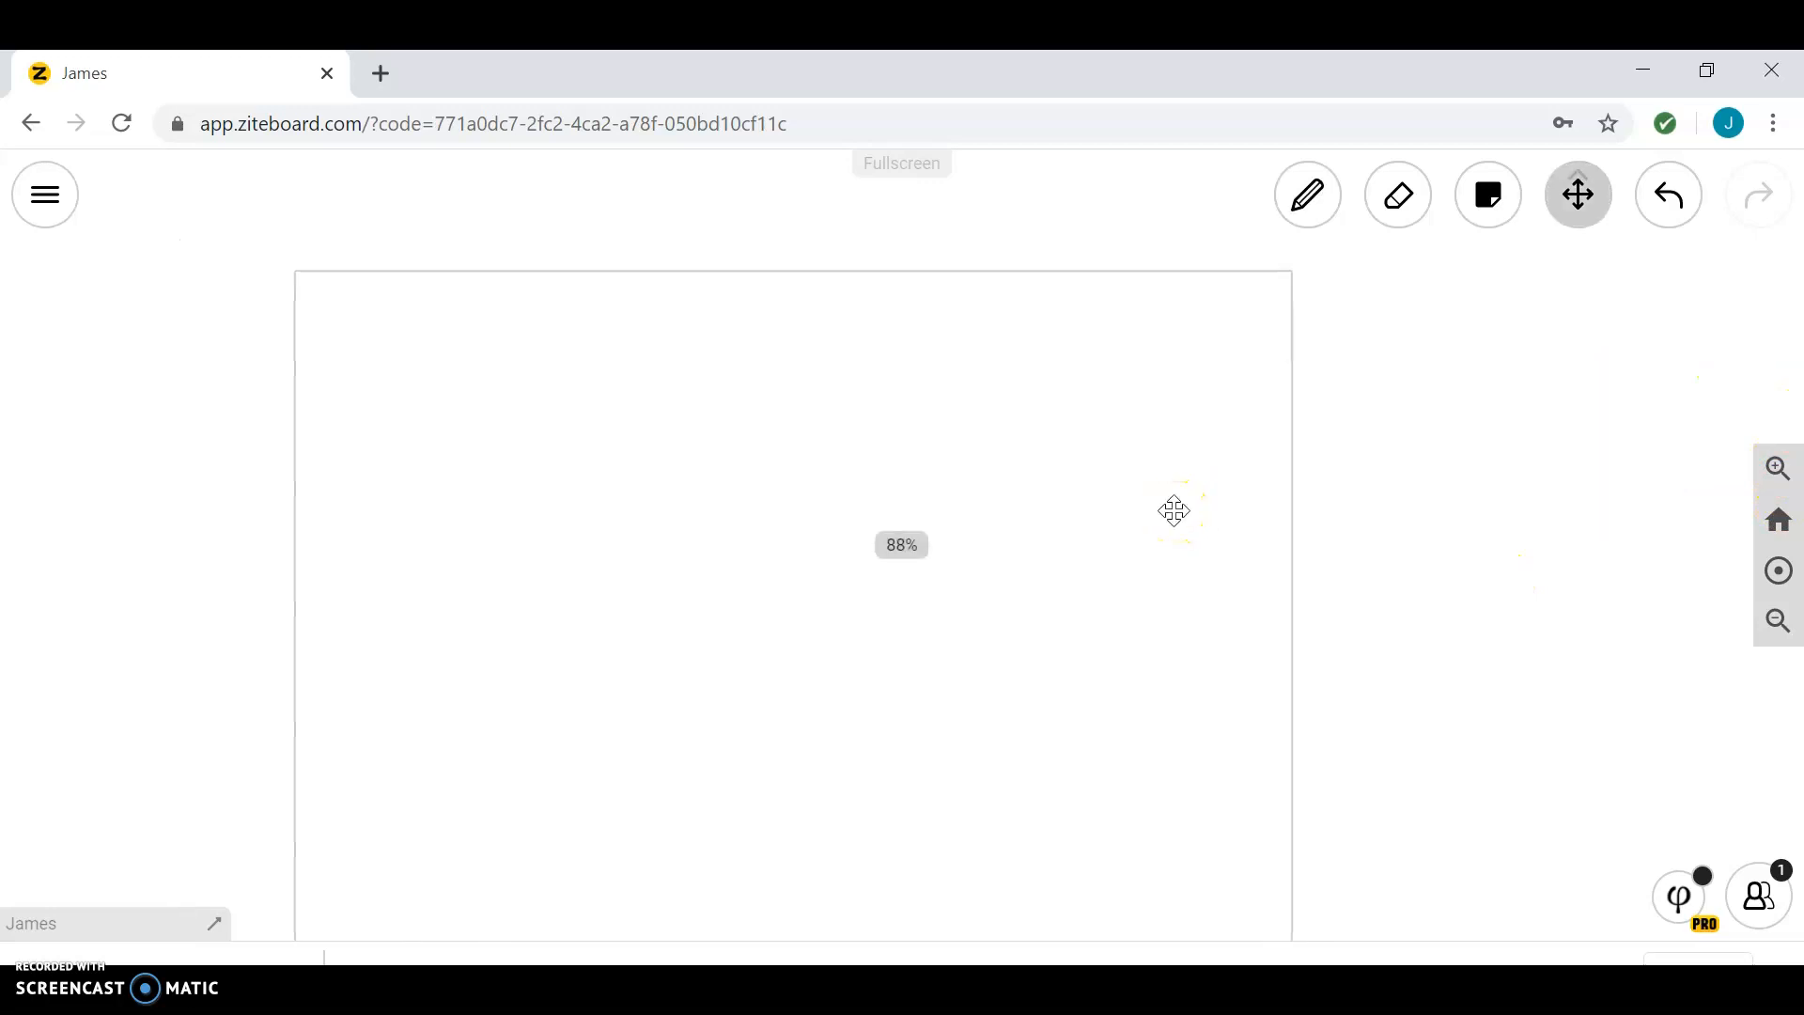
scroll(1175, 511, up, 6)
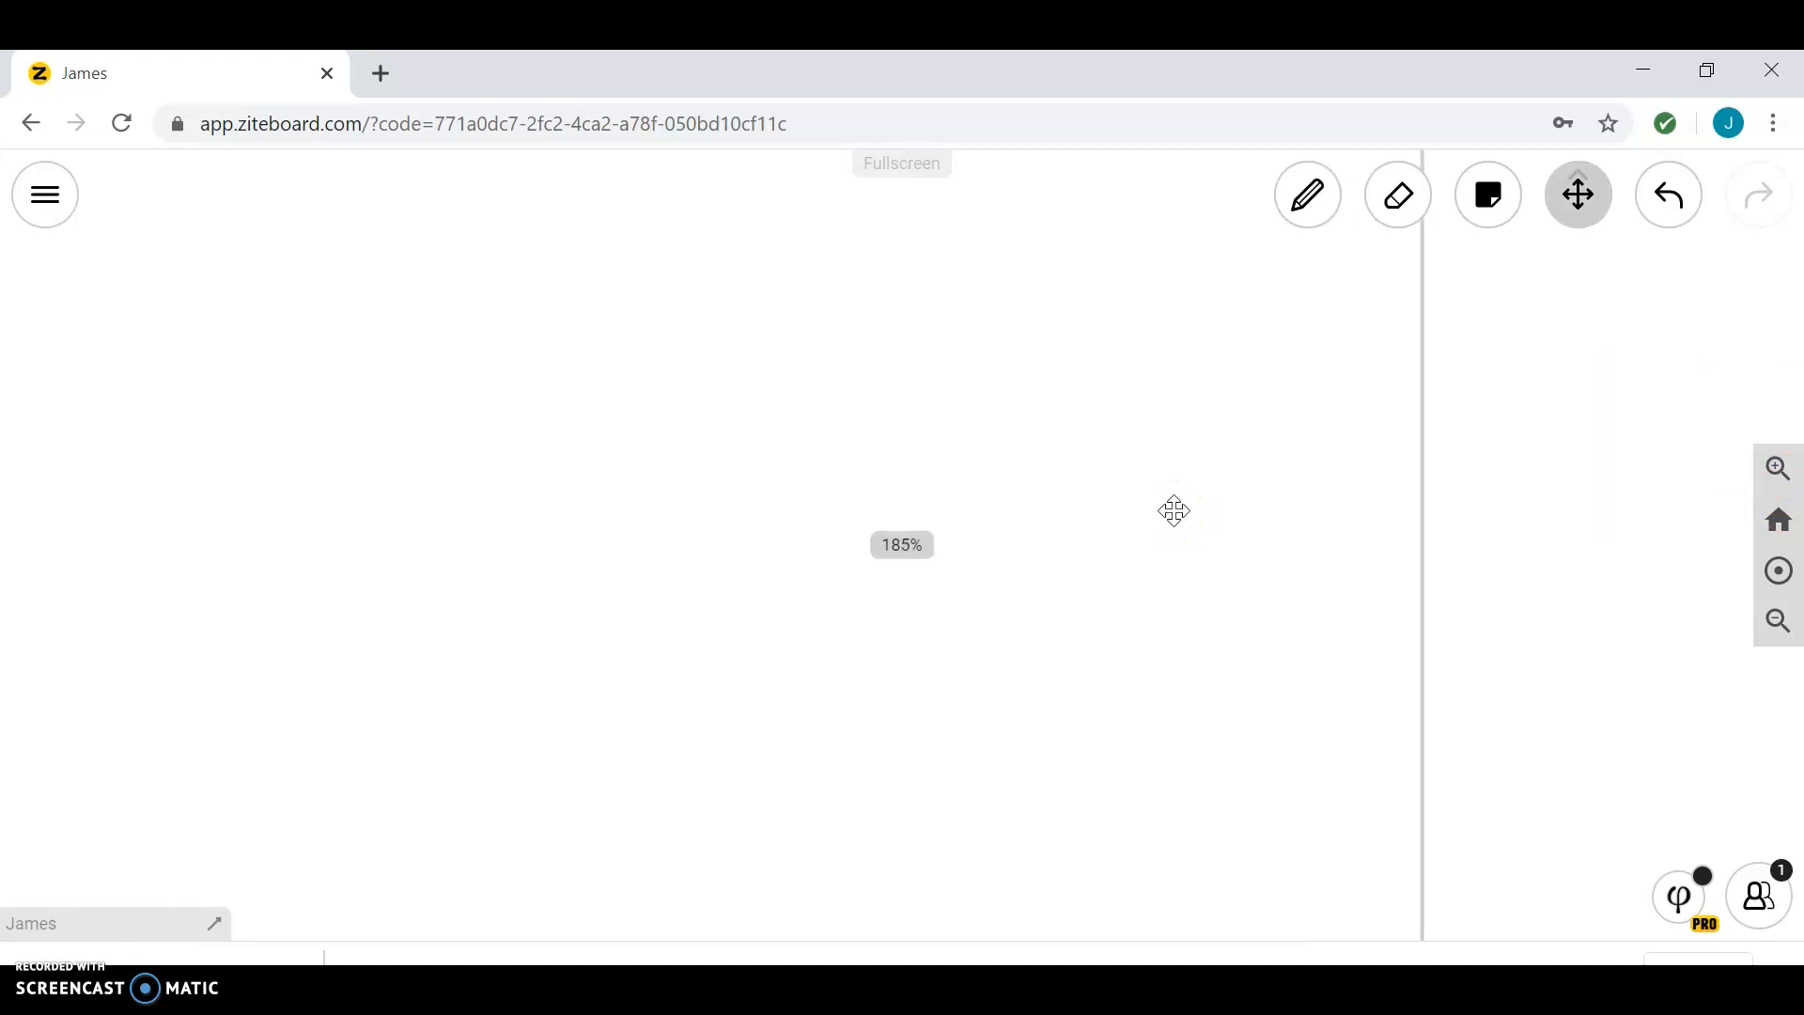
scroll(1175, 511, up, 1)
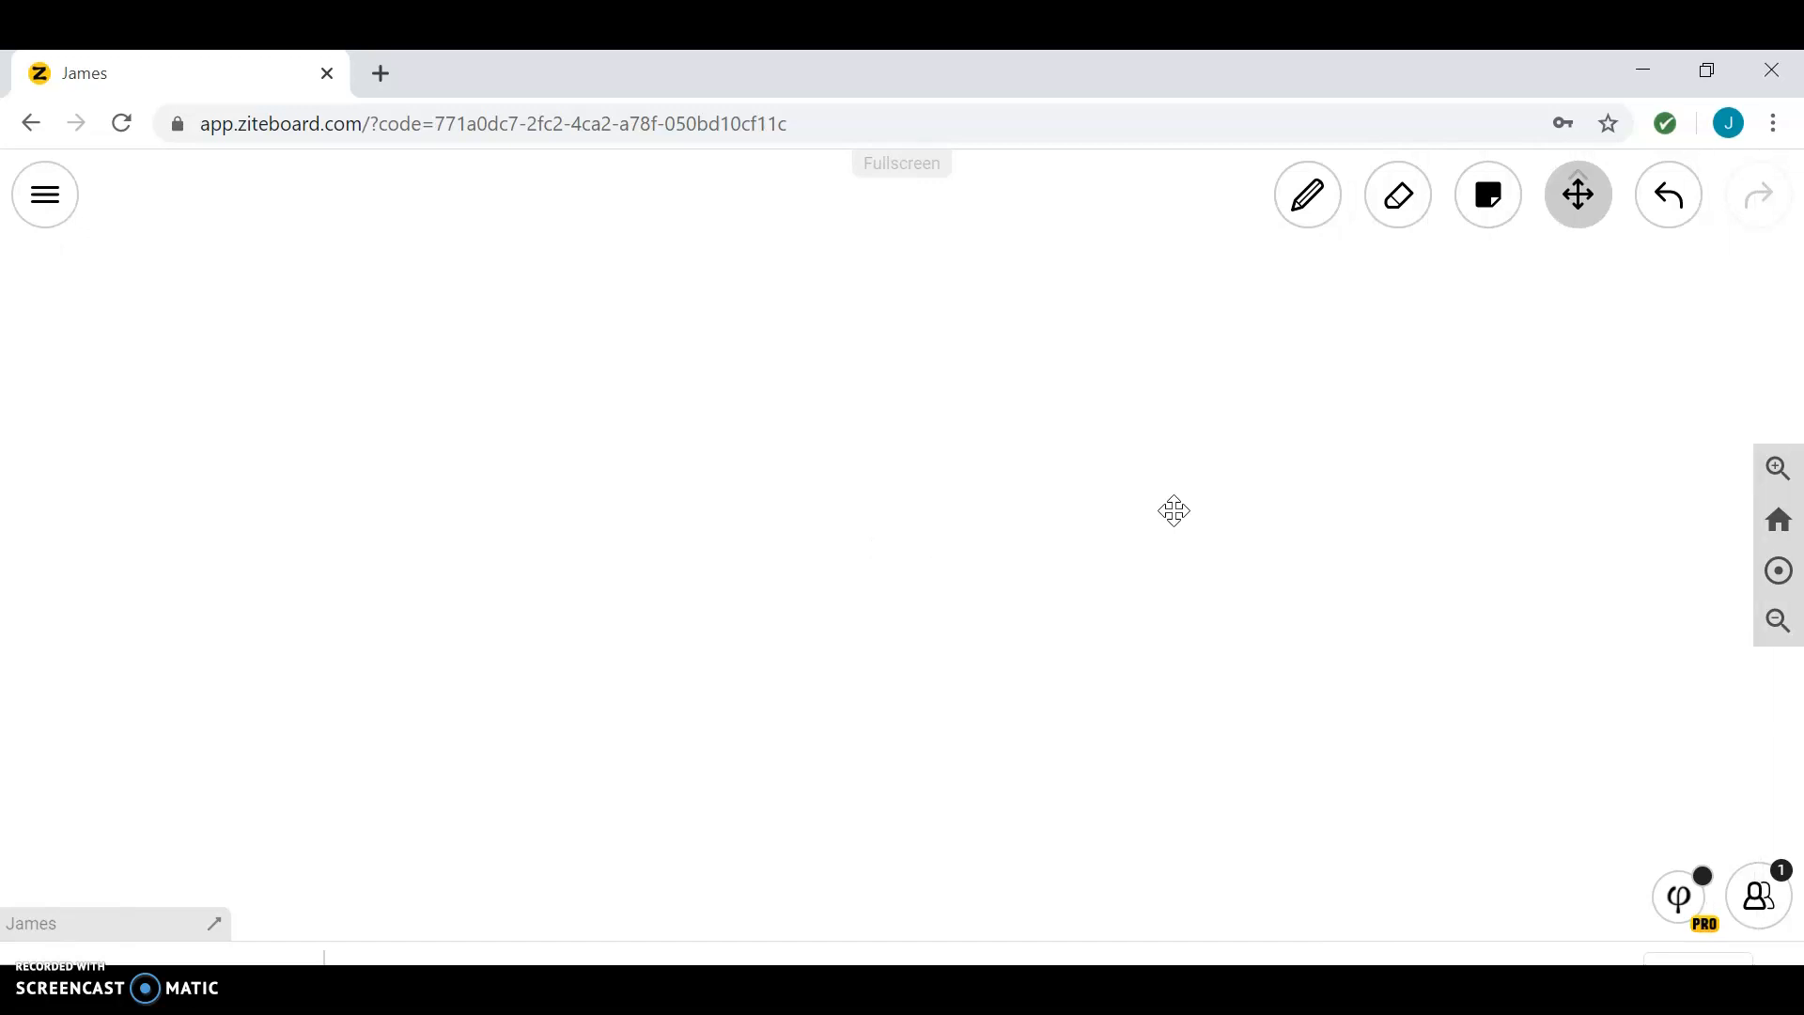
Invite a collaborator to the public board by entering their email address and sharing it with the existing custom message.
click(47, 196)
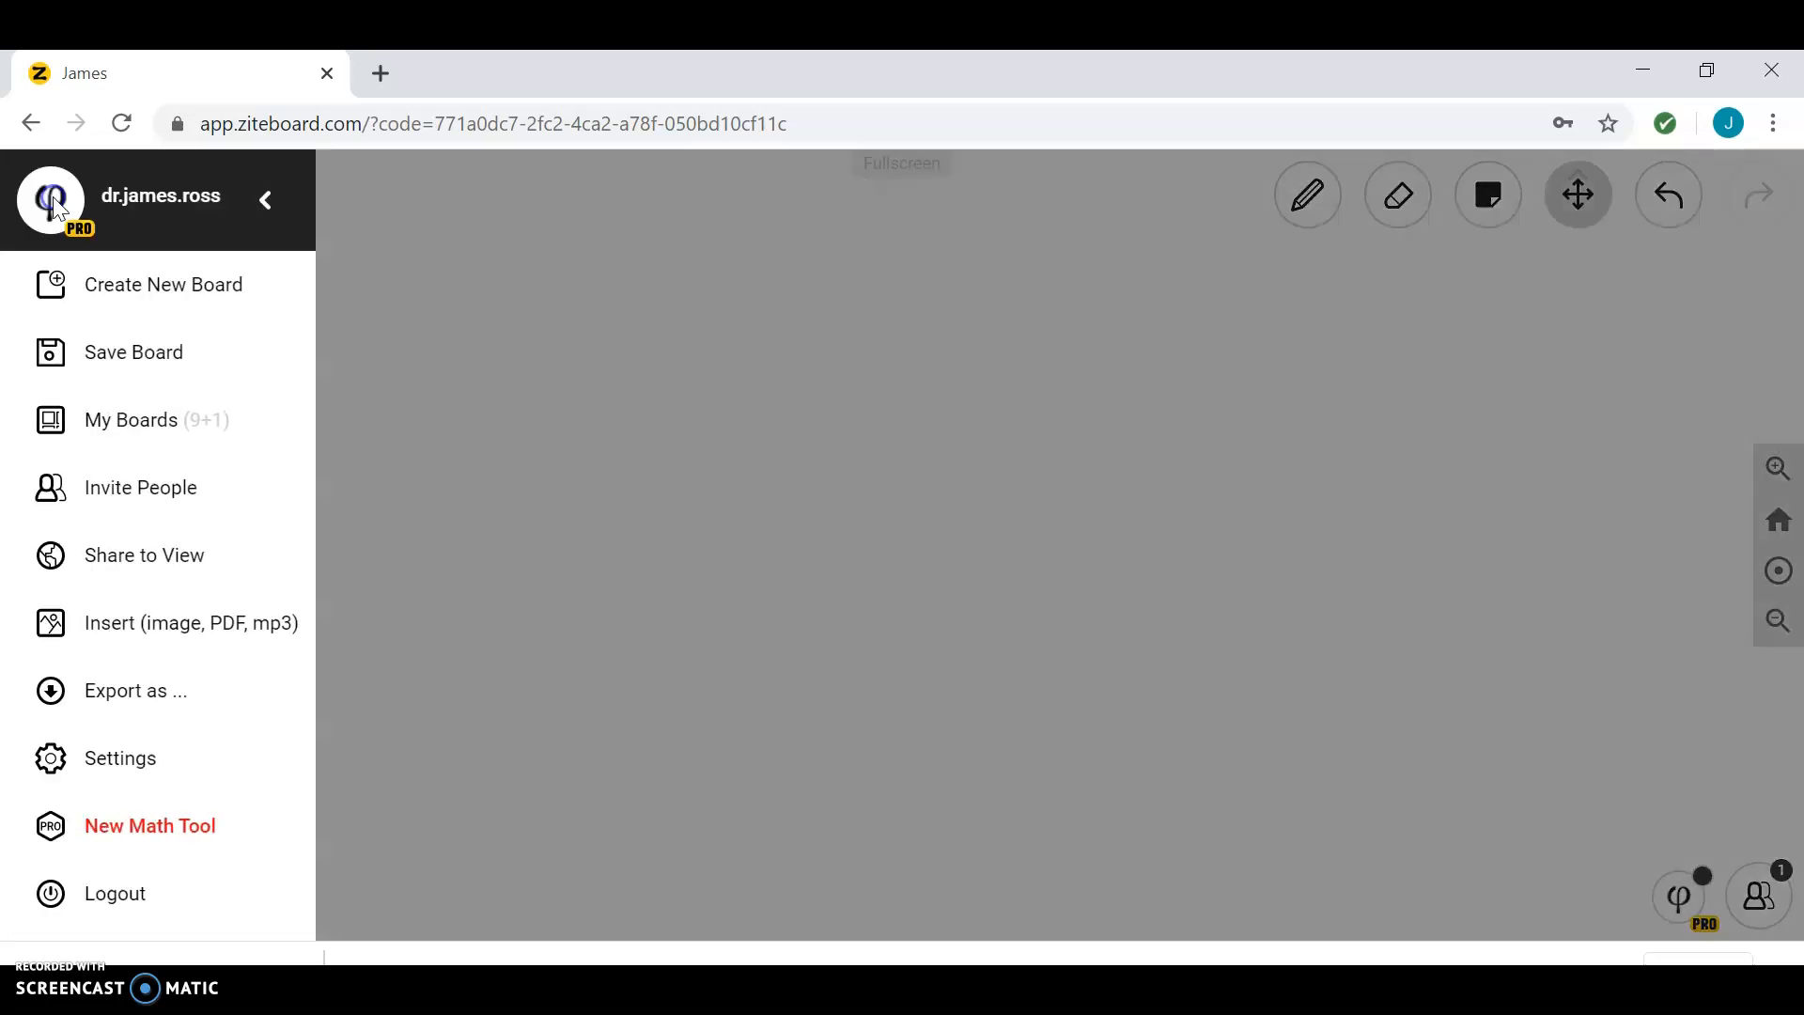
click(159, 487)
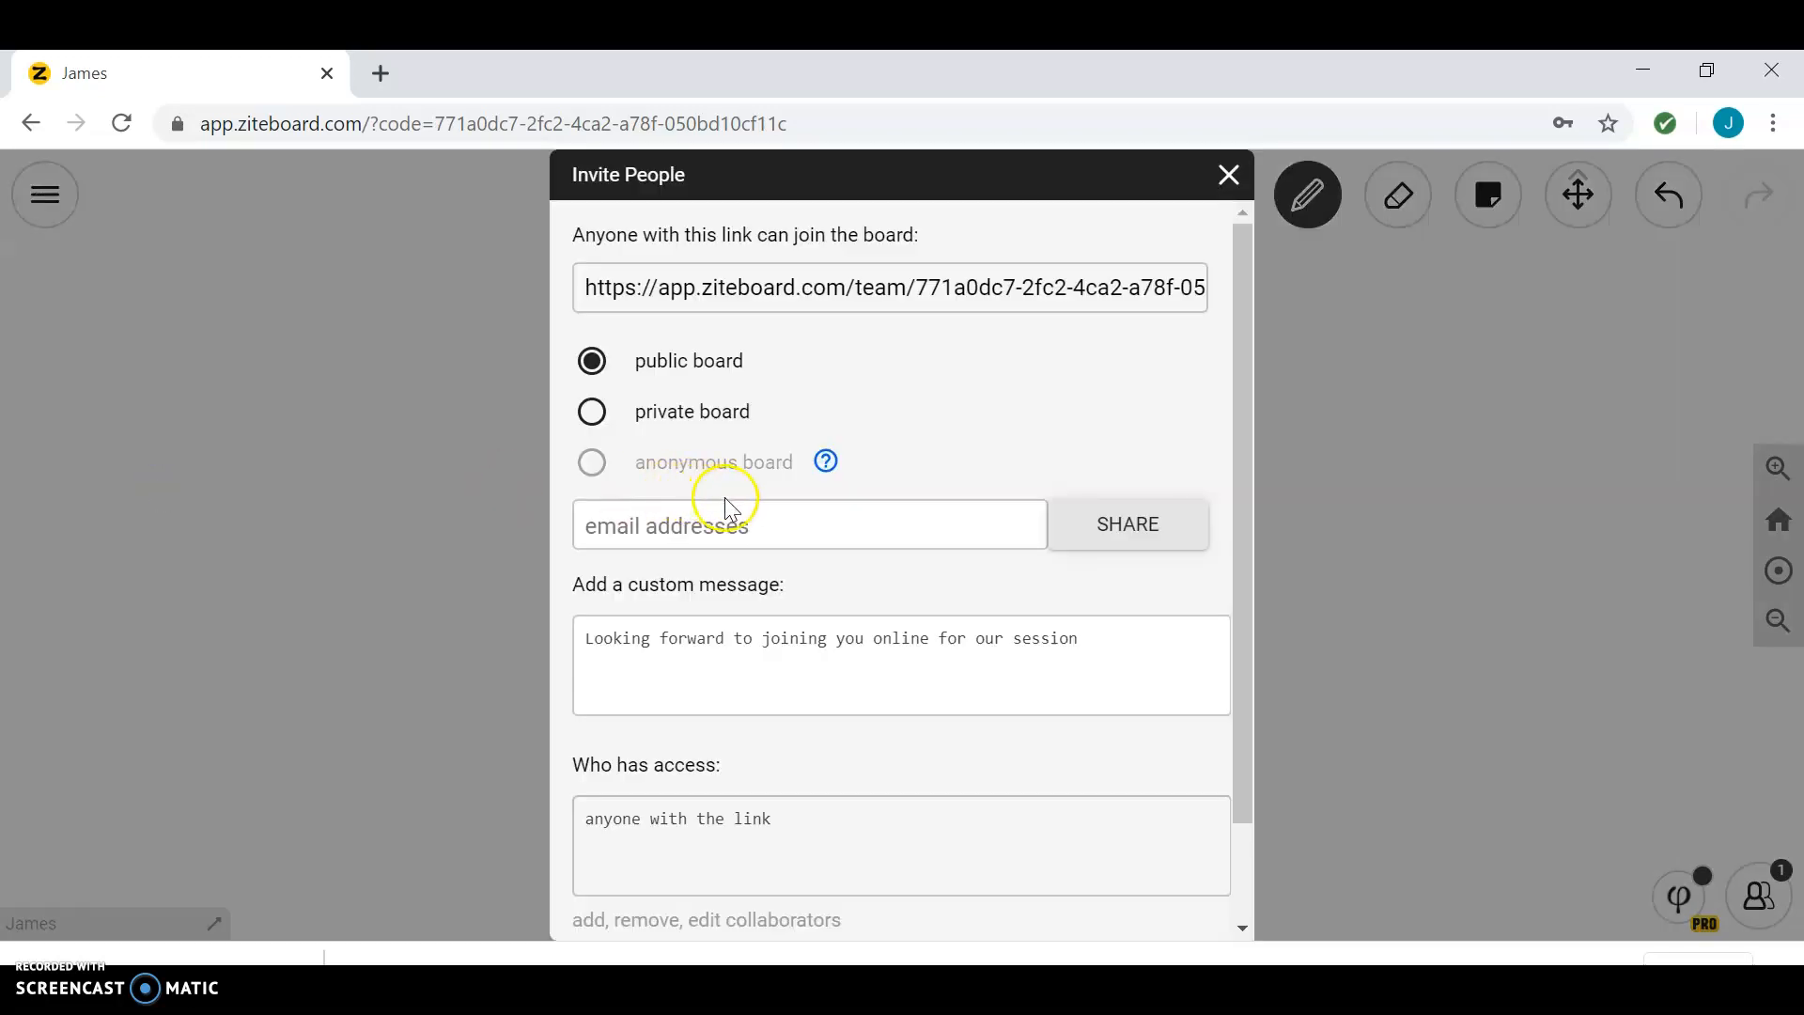
click(769, 526)
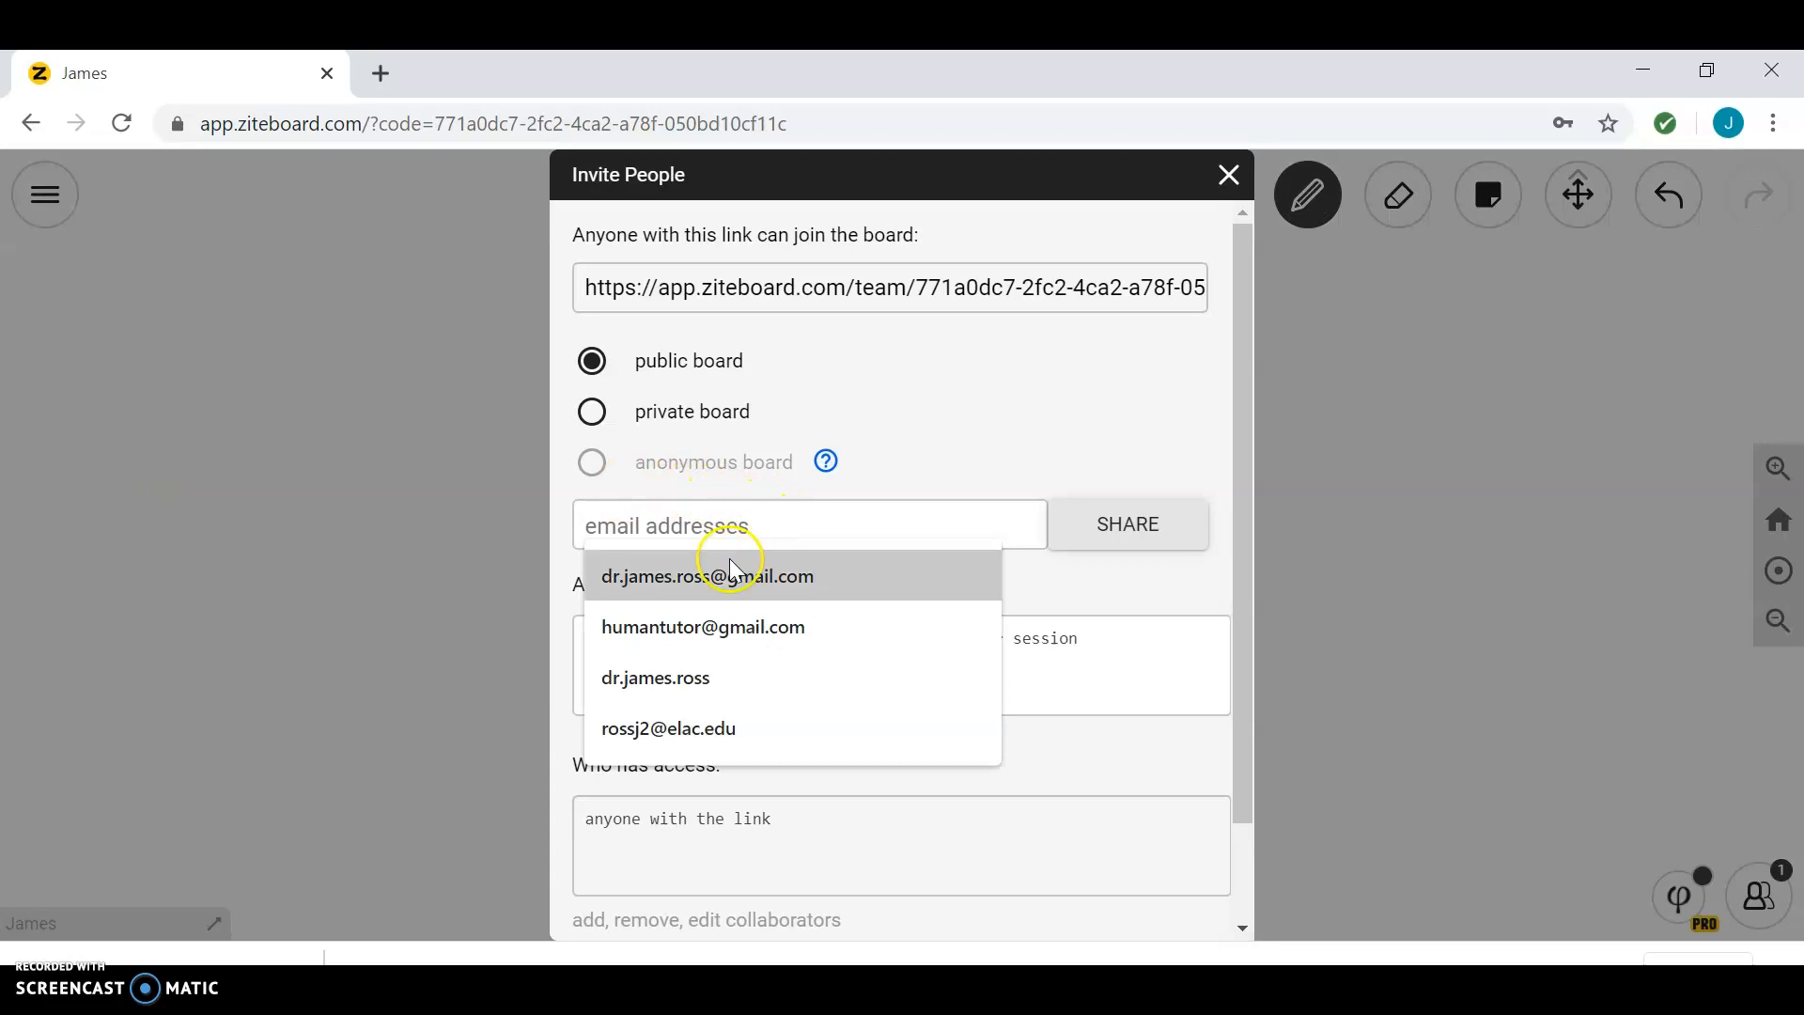
click(671, 580)
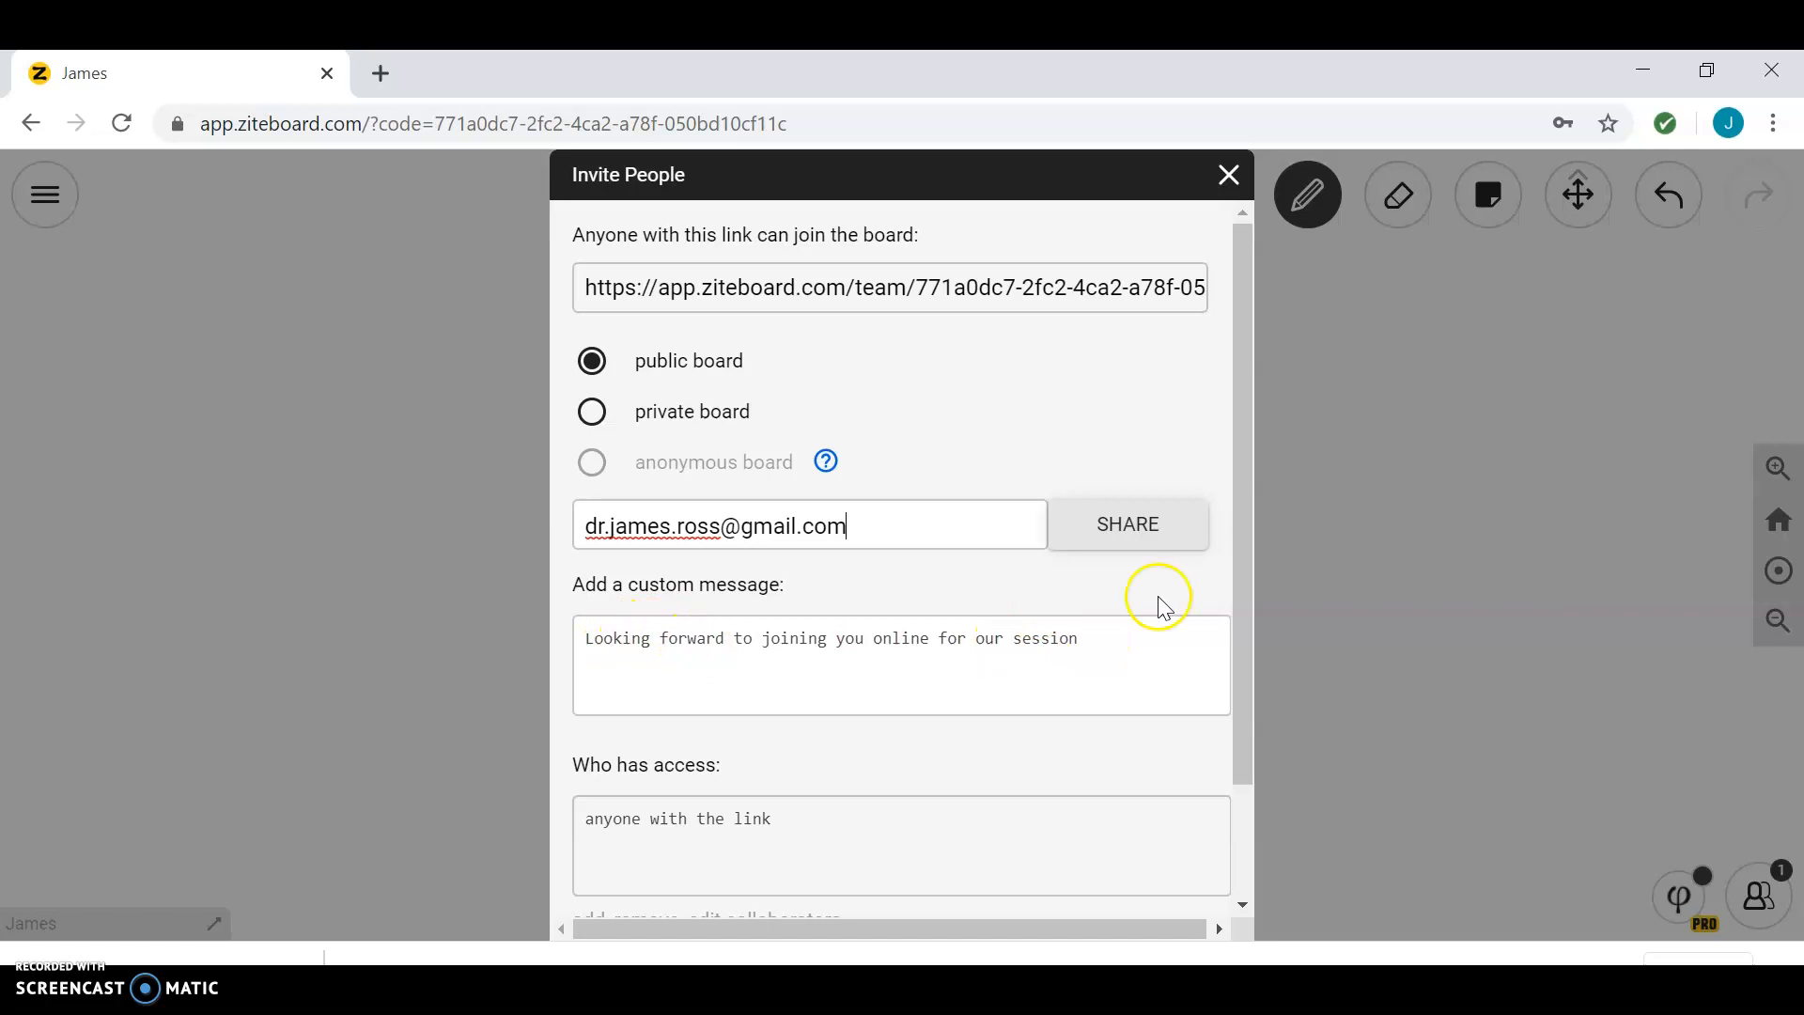
drag(1248, 594, 1284, 500)
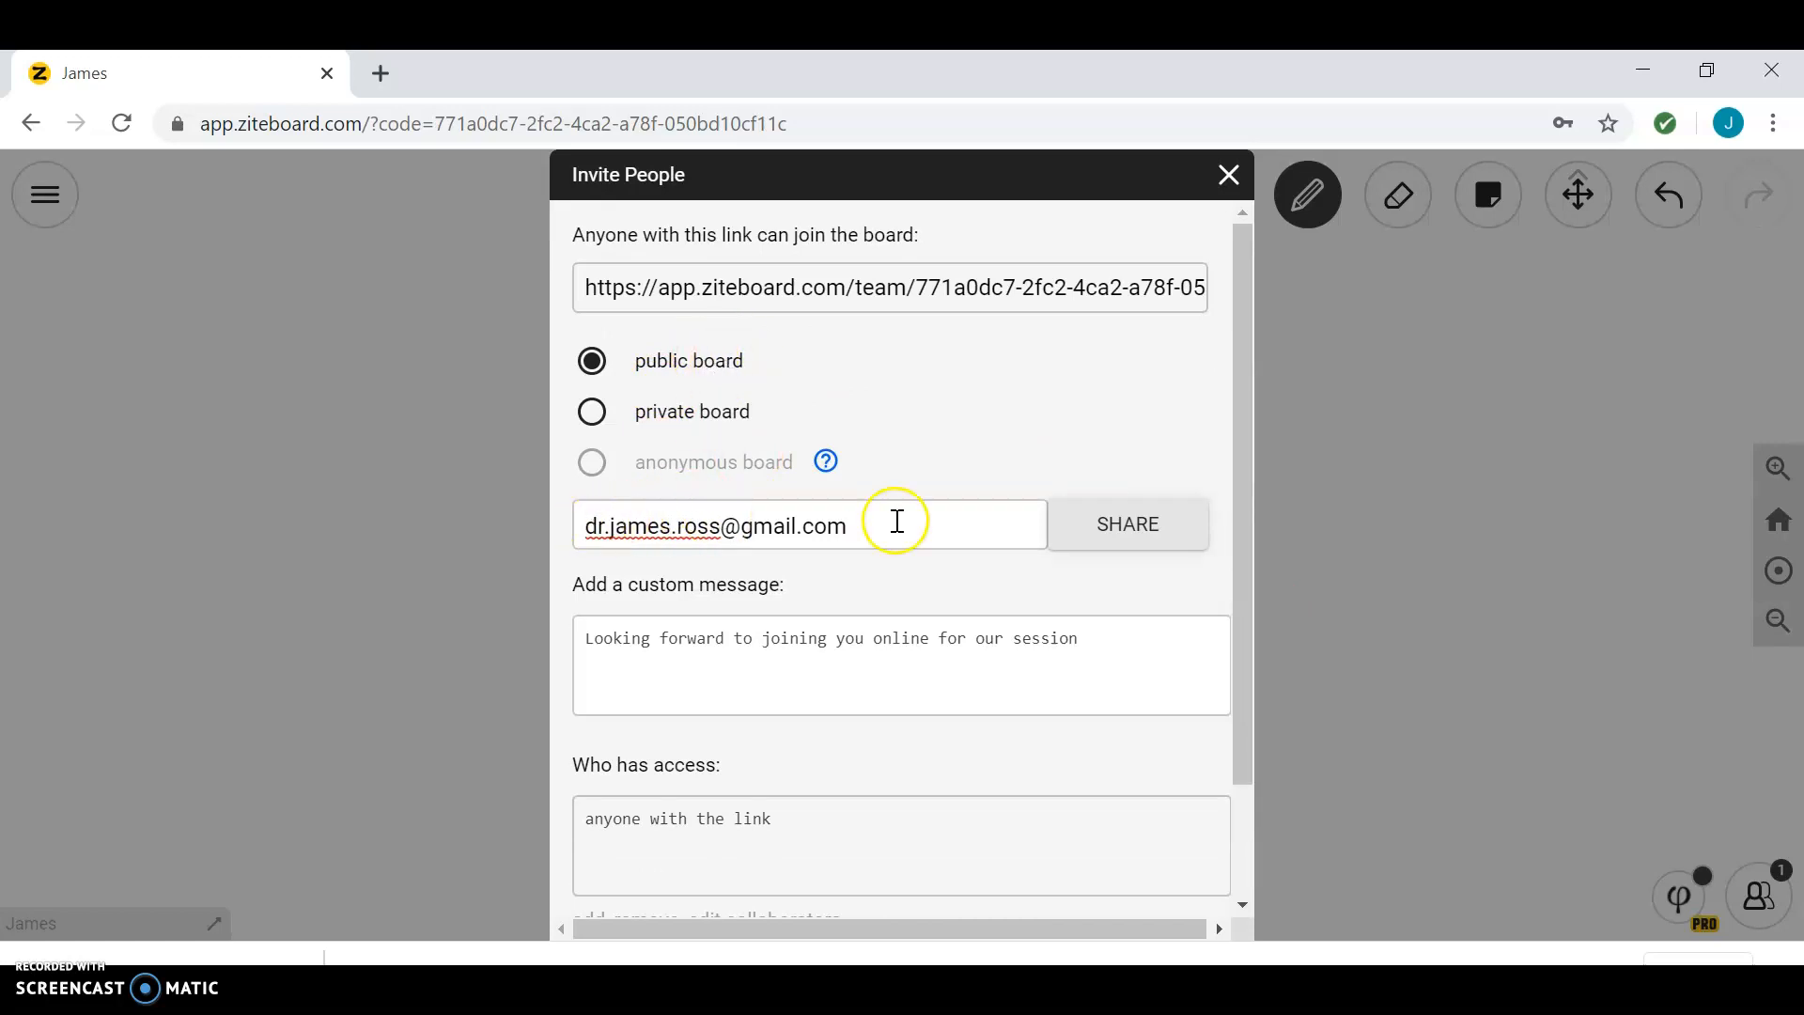
click(1137, 529)
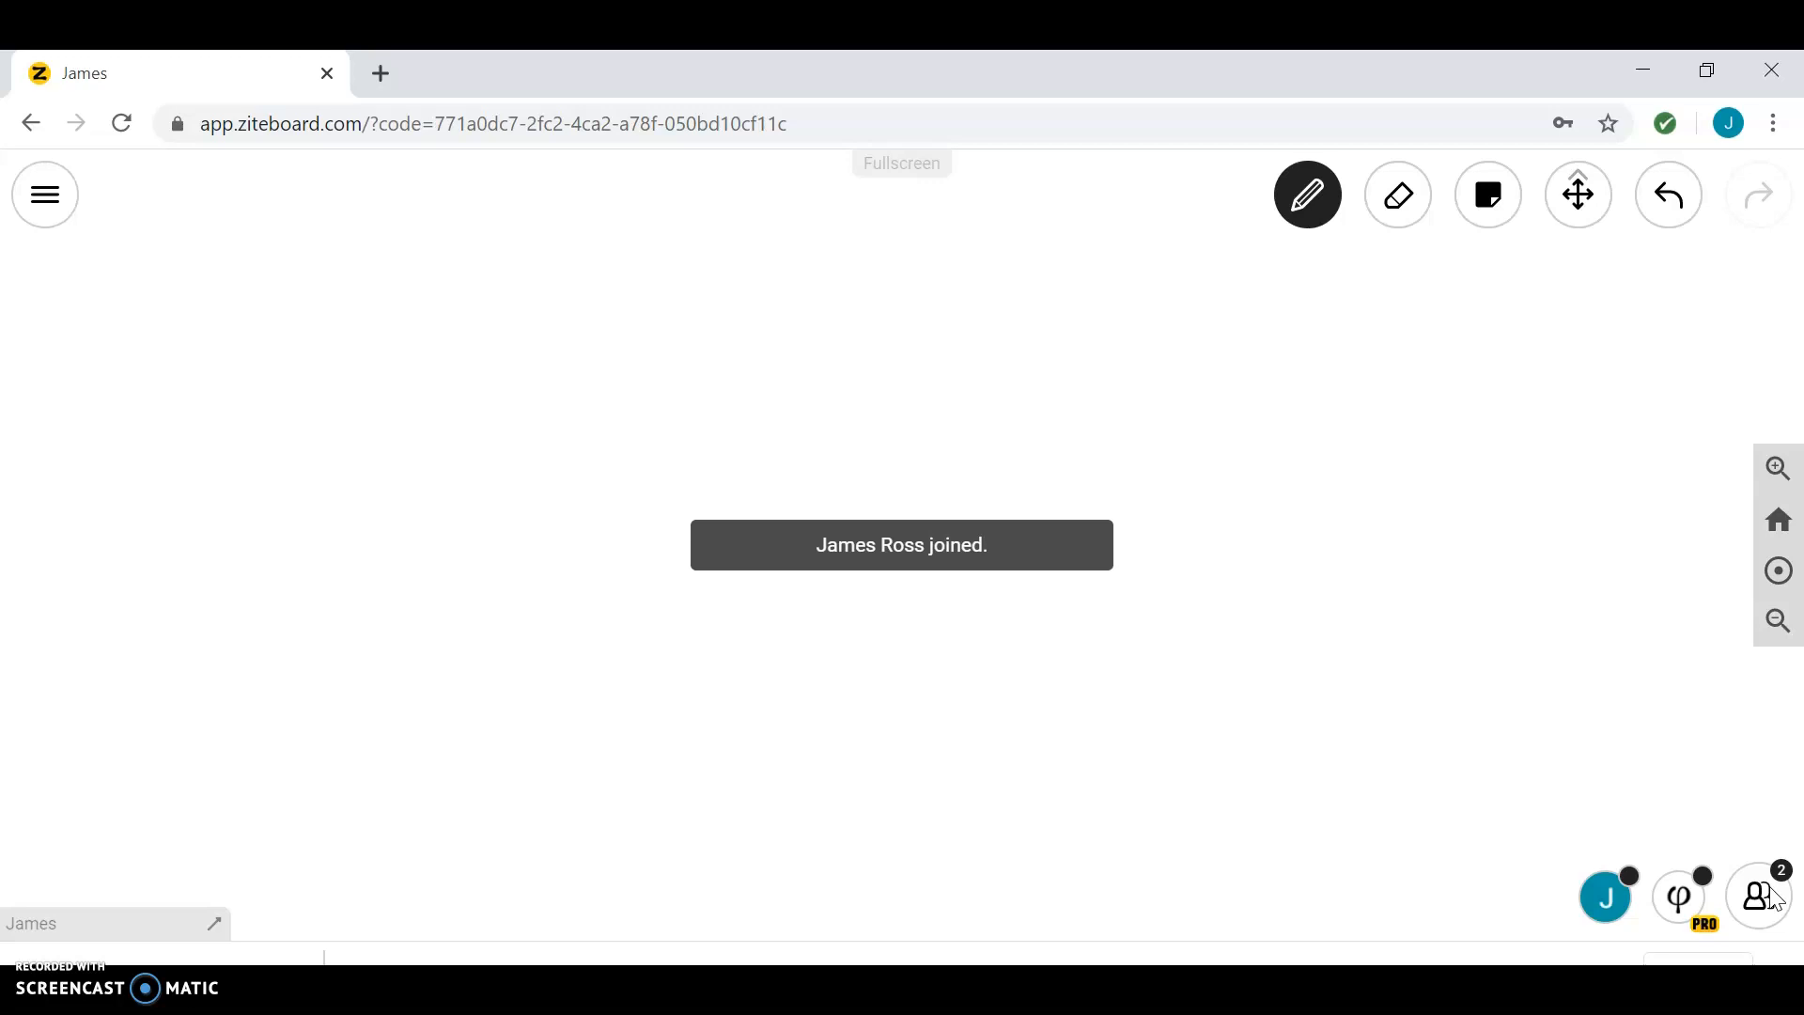
Draw a short horizontal line with the pencil inside the board frame, near its right edge.
click(1611, 906)
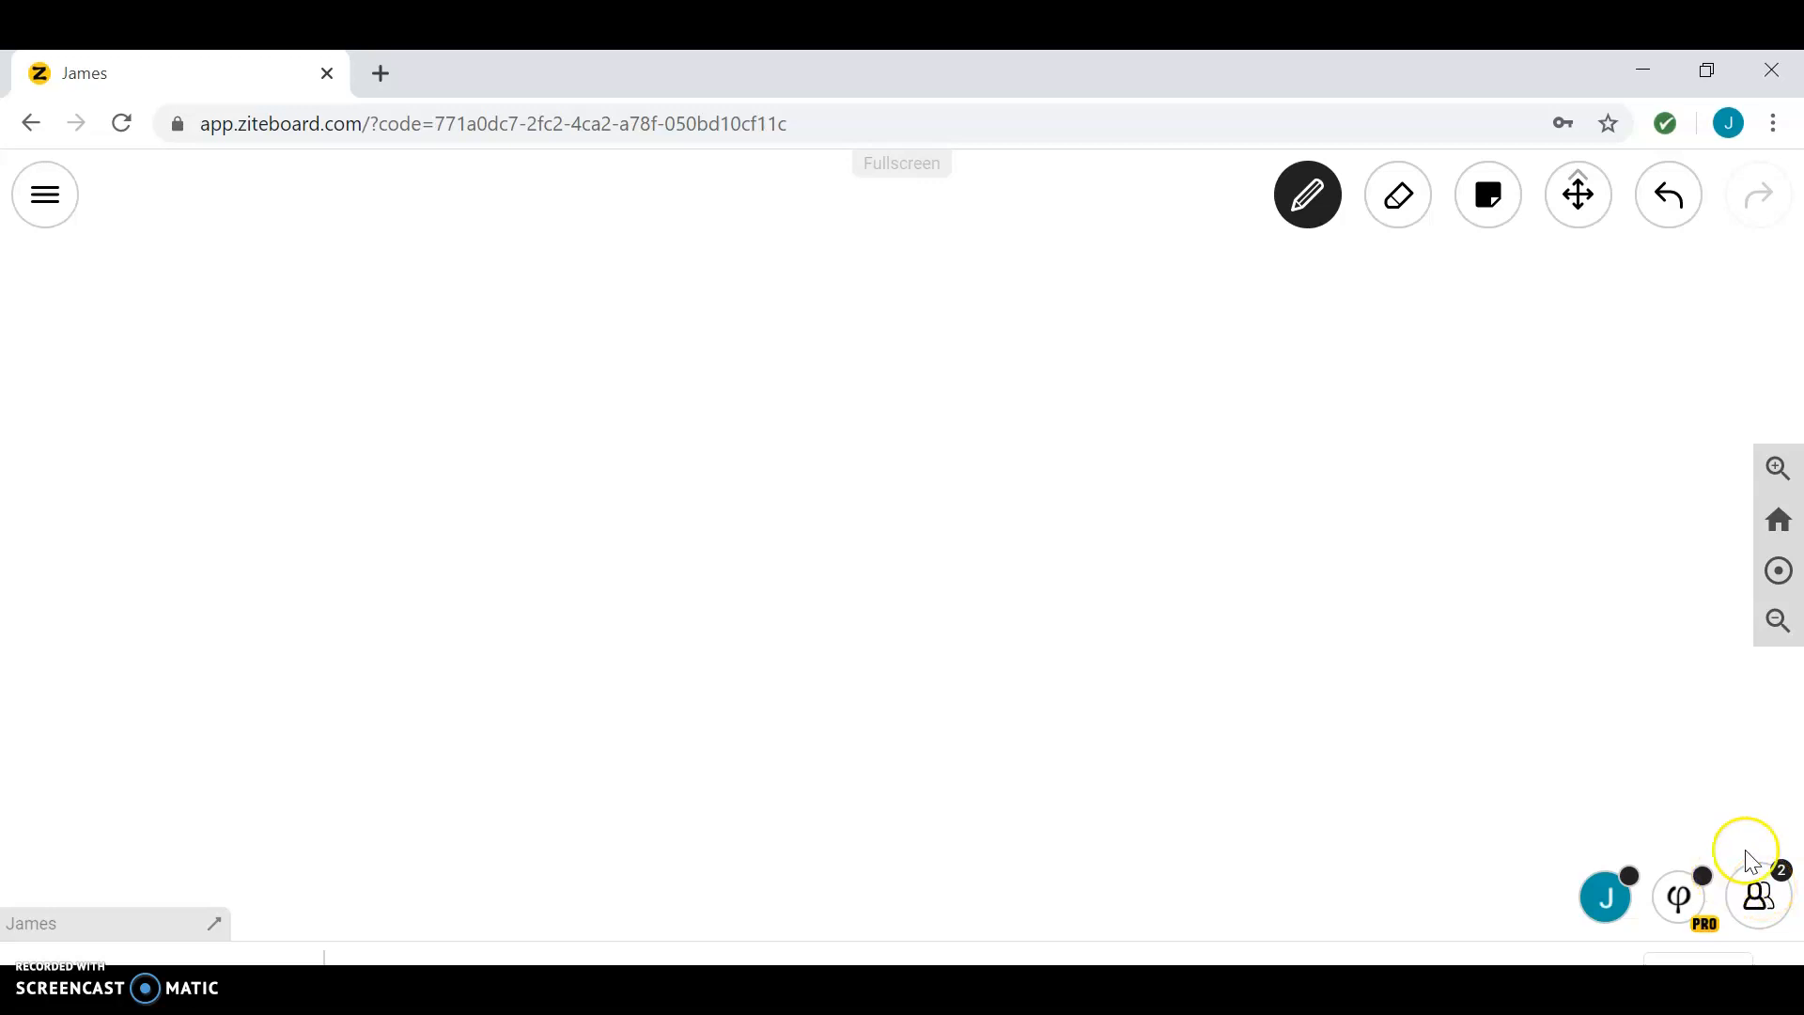
click(1775, 622)
click(1774, 618)
click(1773, 617)
click(1774, 617)
click(1774, 618)
click(1773, 618)
click(1773, 617)
click(1773, 617)
click(1773, 617)
click(1773, 617)
click(1774, 617)
click(1773, 617)
click(1773, 618)
click(1773, 618)
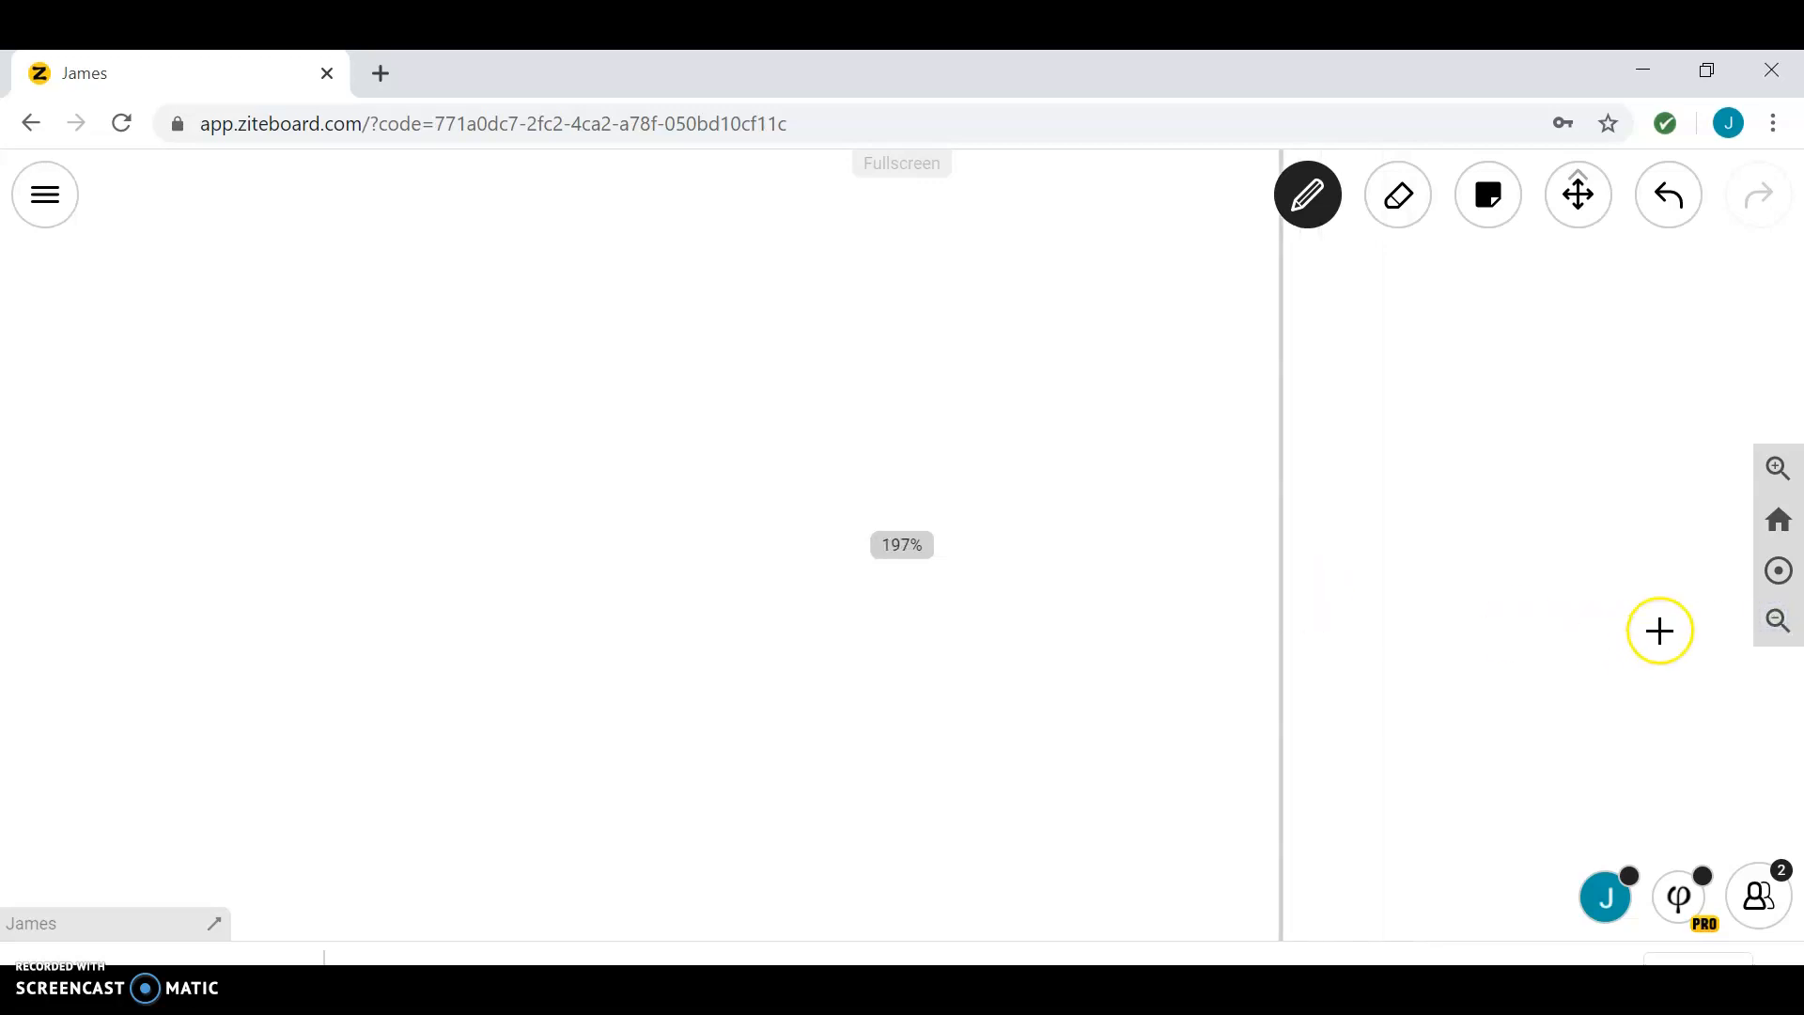
drag(996, 620, 1117, 620)
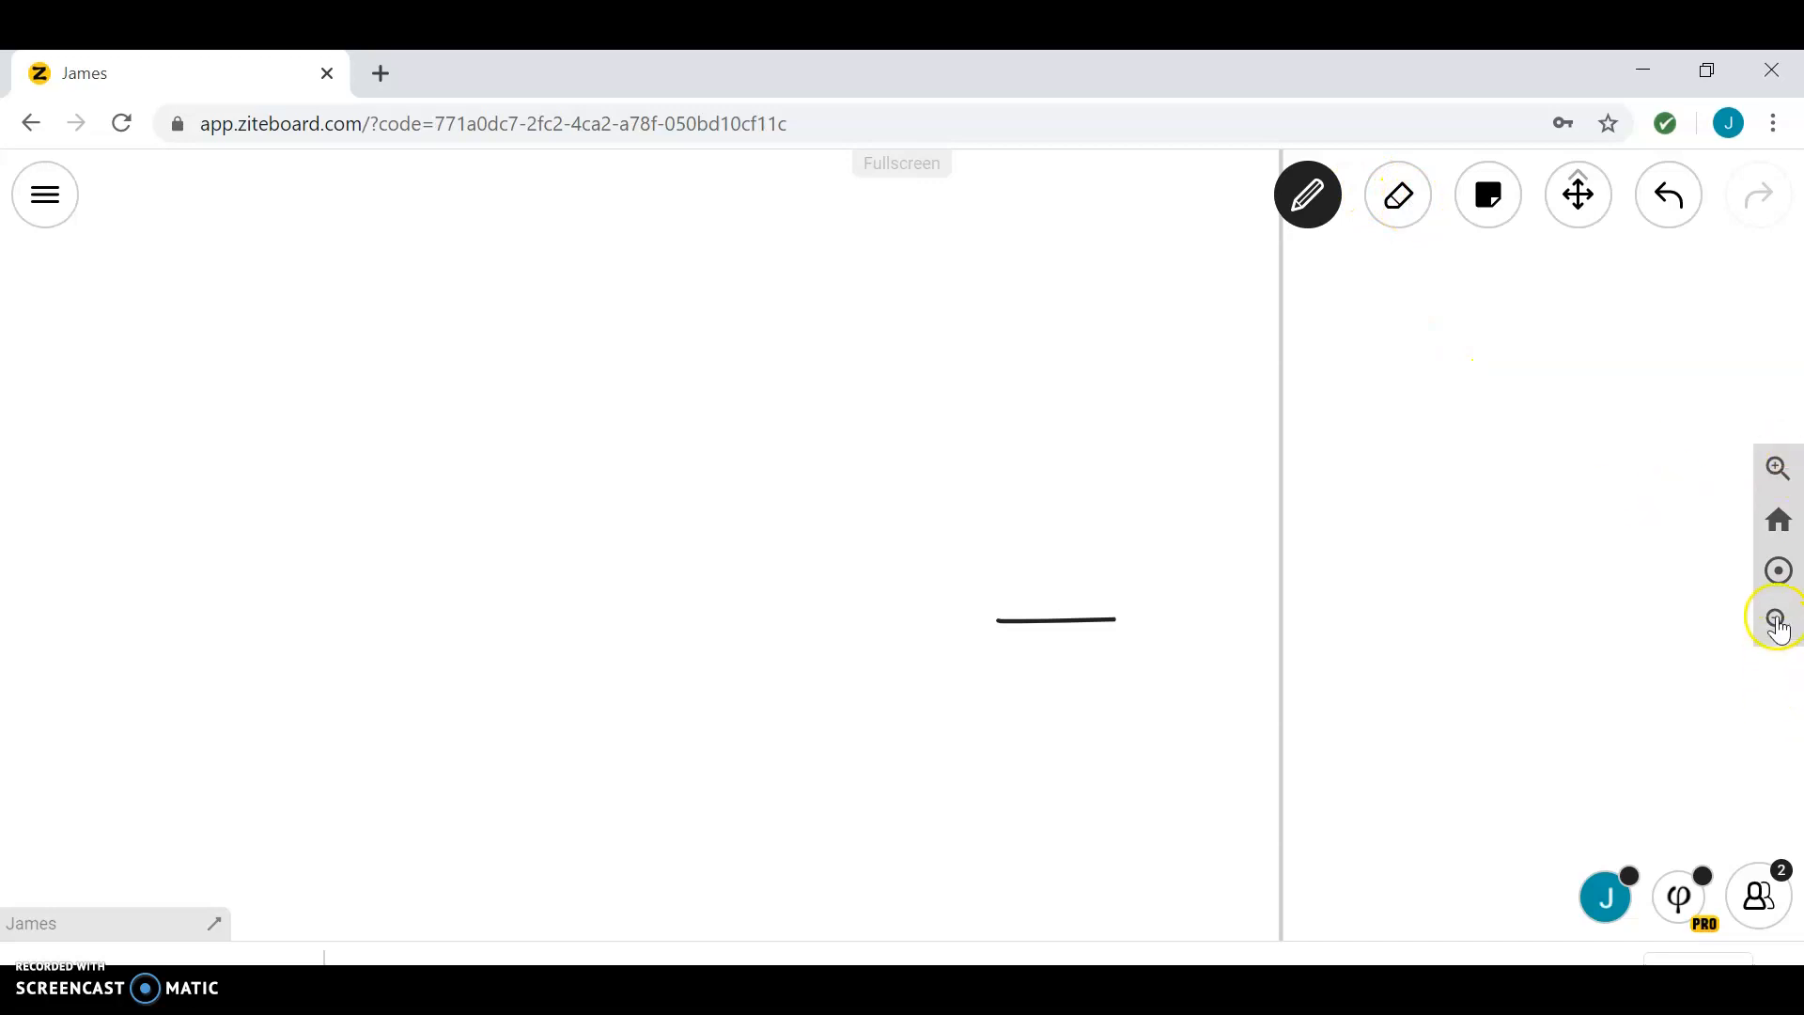
Draw a large freehand 6 inside the board frame, just right of the looping scribble.
click(1778, 622)
click(1778, 569)
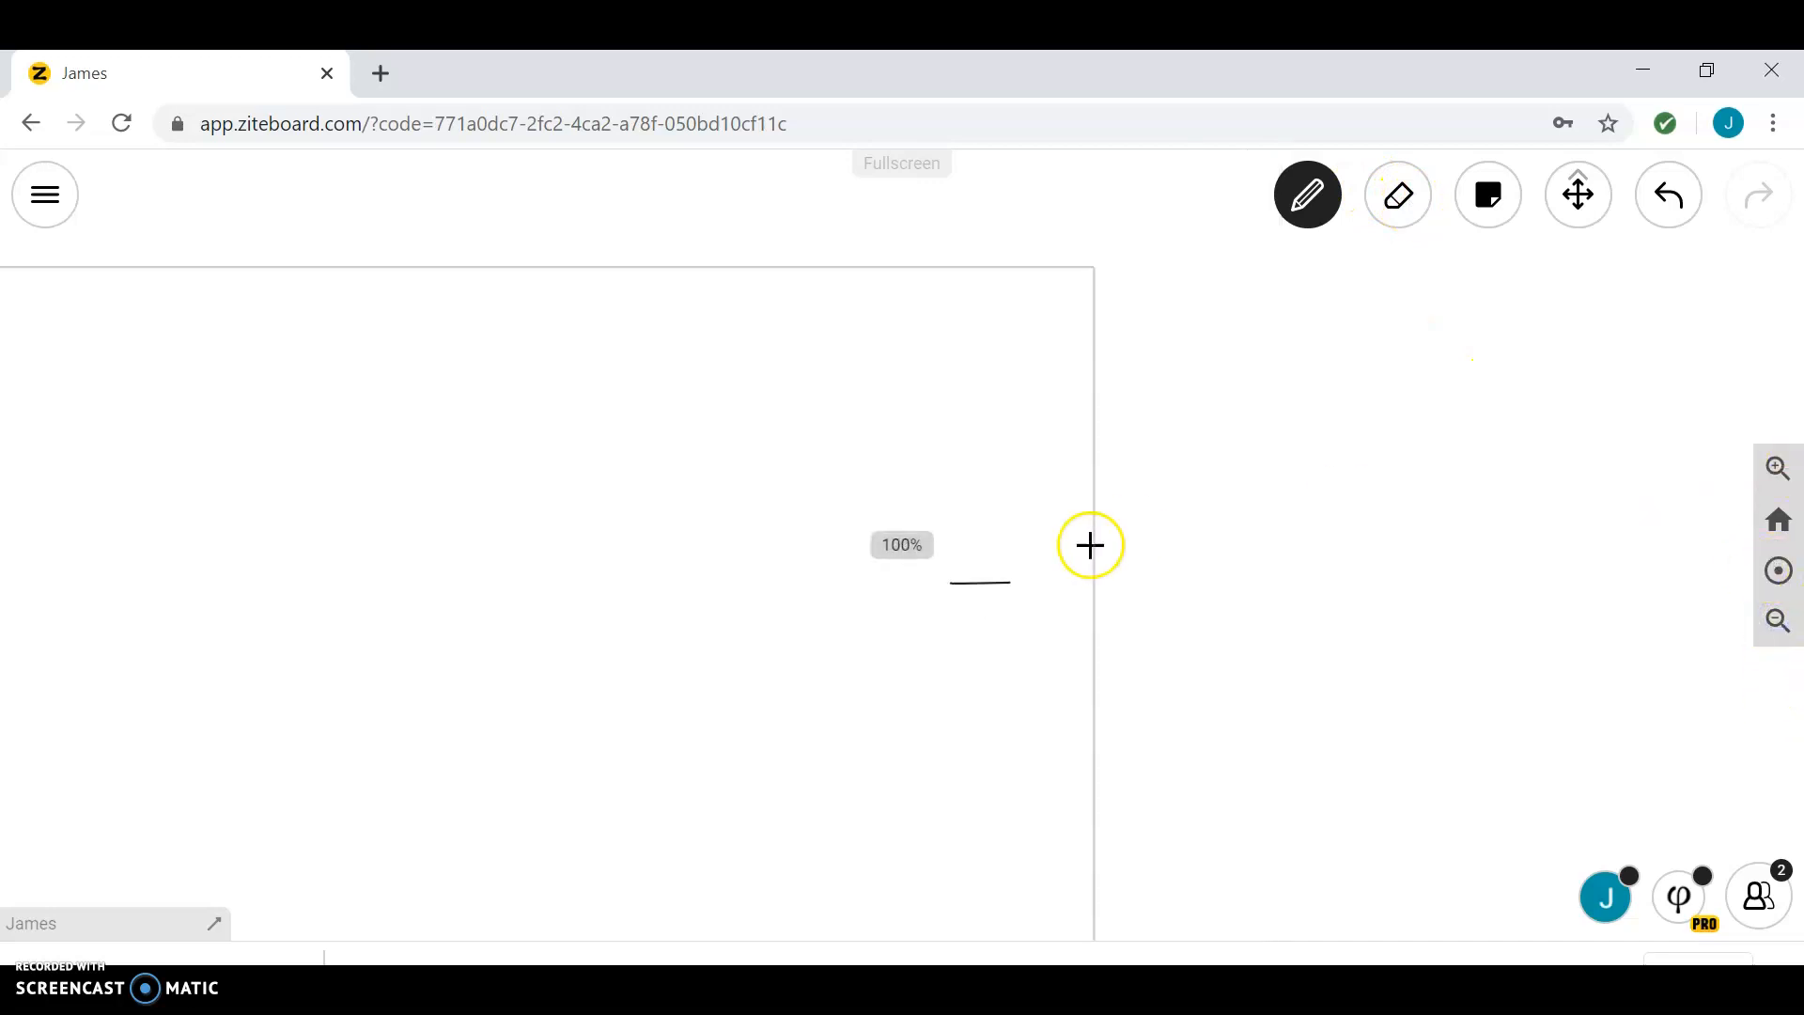
click(1588, 202)
drag(749, 411, 1137, 334)
click(1781, 524)
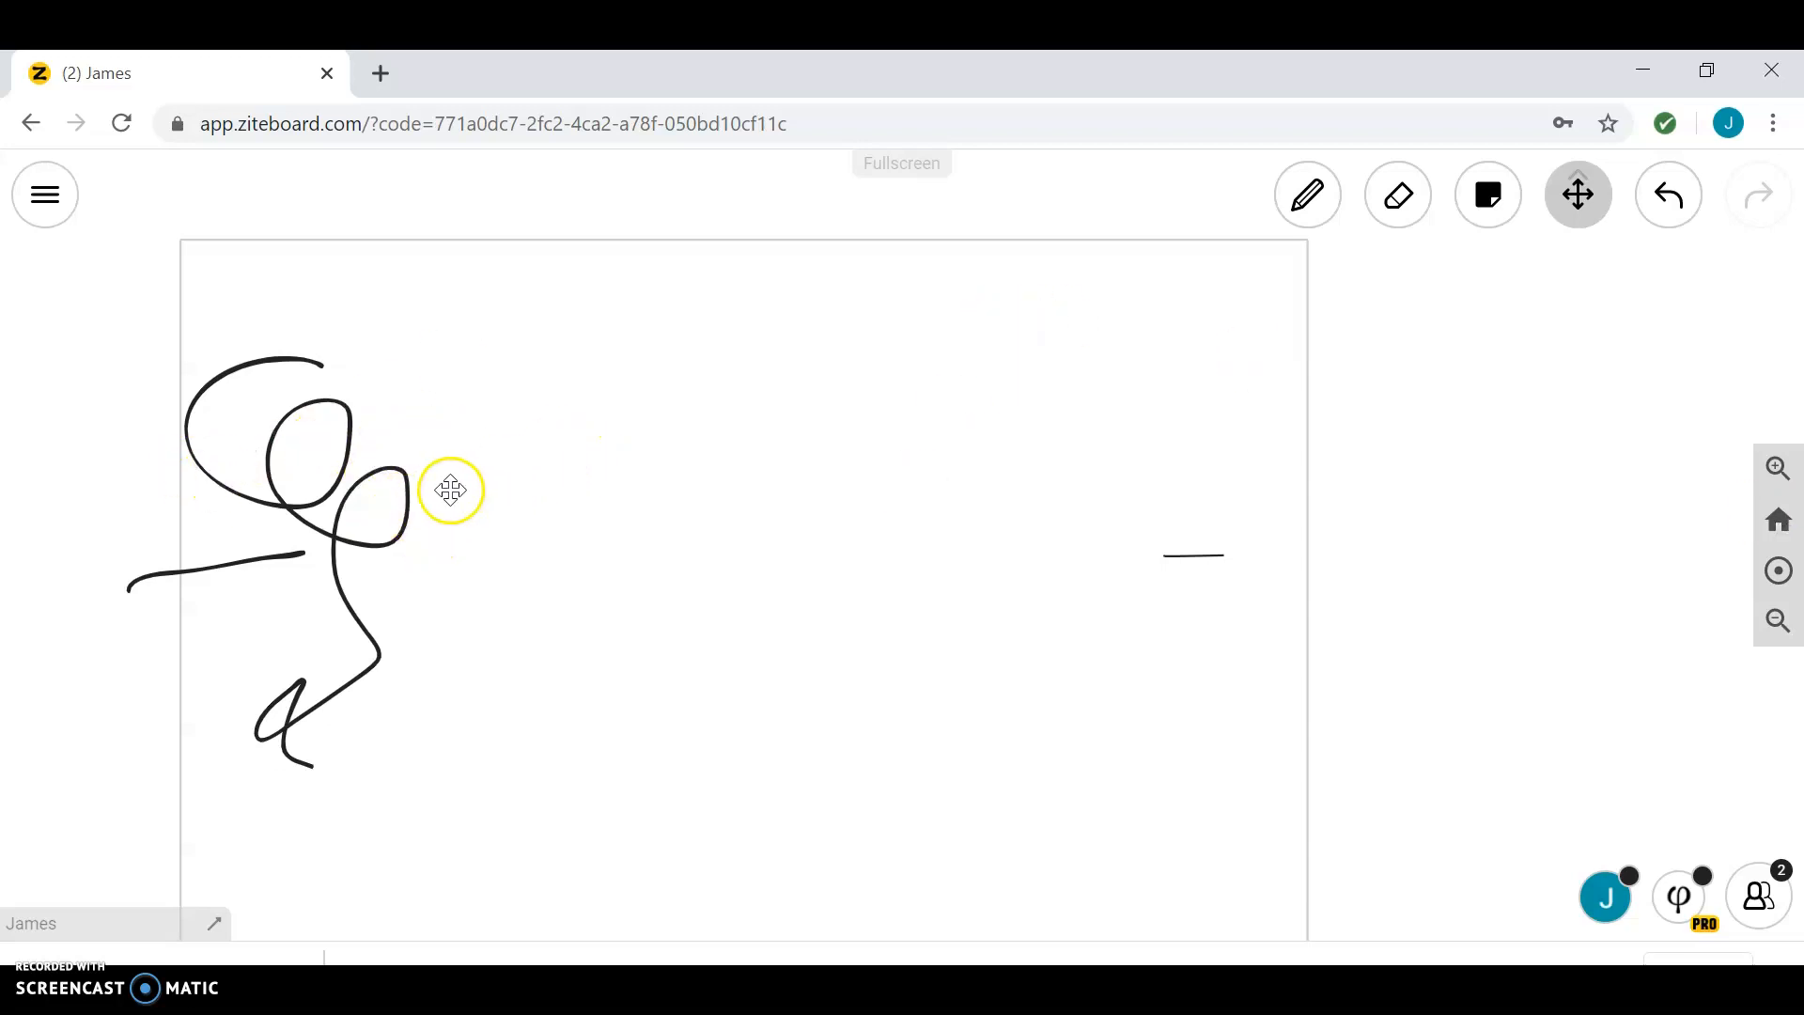
click(1308, 194)
mouse_move(634, 428)
mouse_down()
mouse_move(555, 600)
mouse_move(580, 634)
mouse_up()
Add the text "hello, takes getting used to but let's go!" below the freehand 6.
click(563, 696)
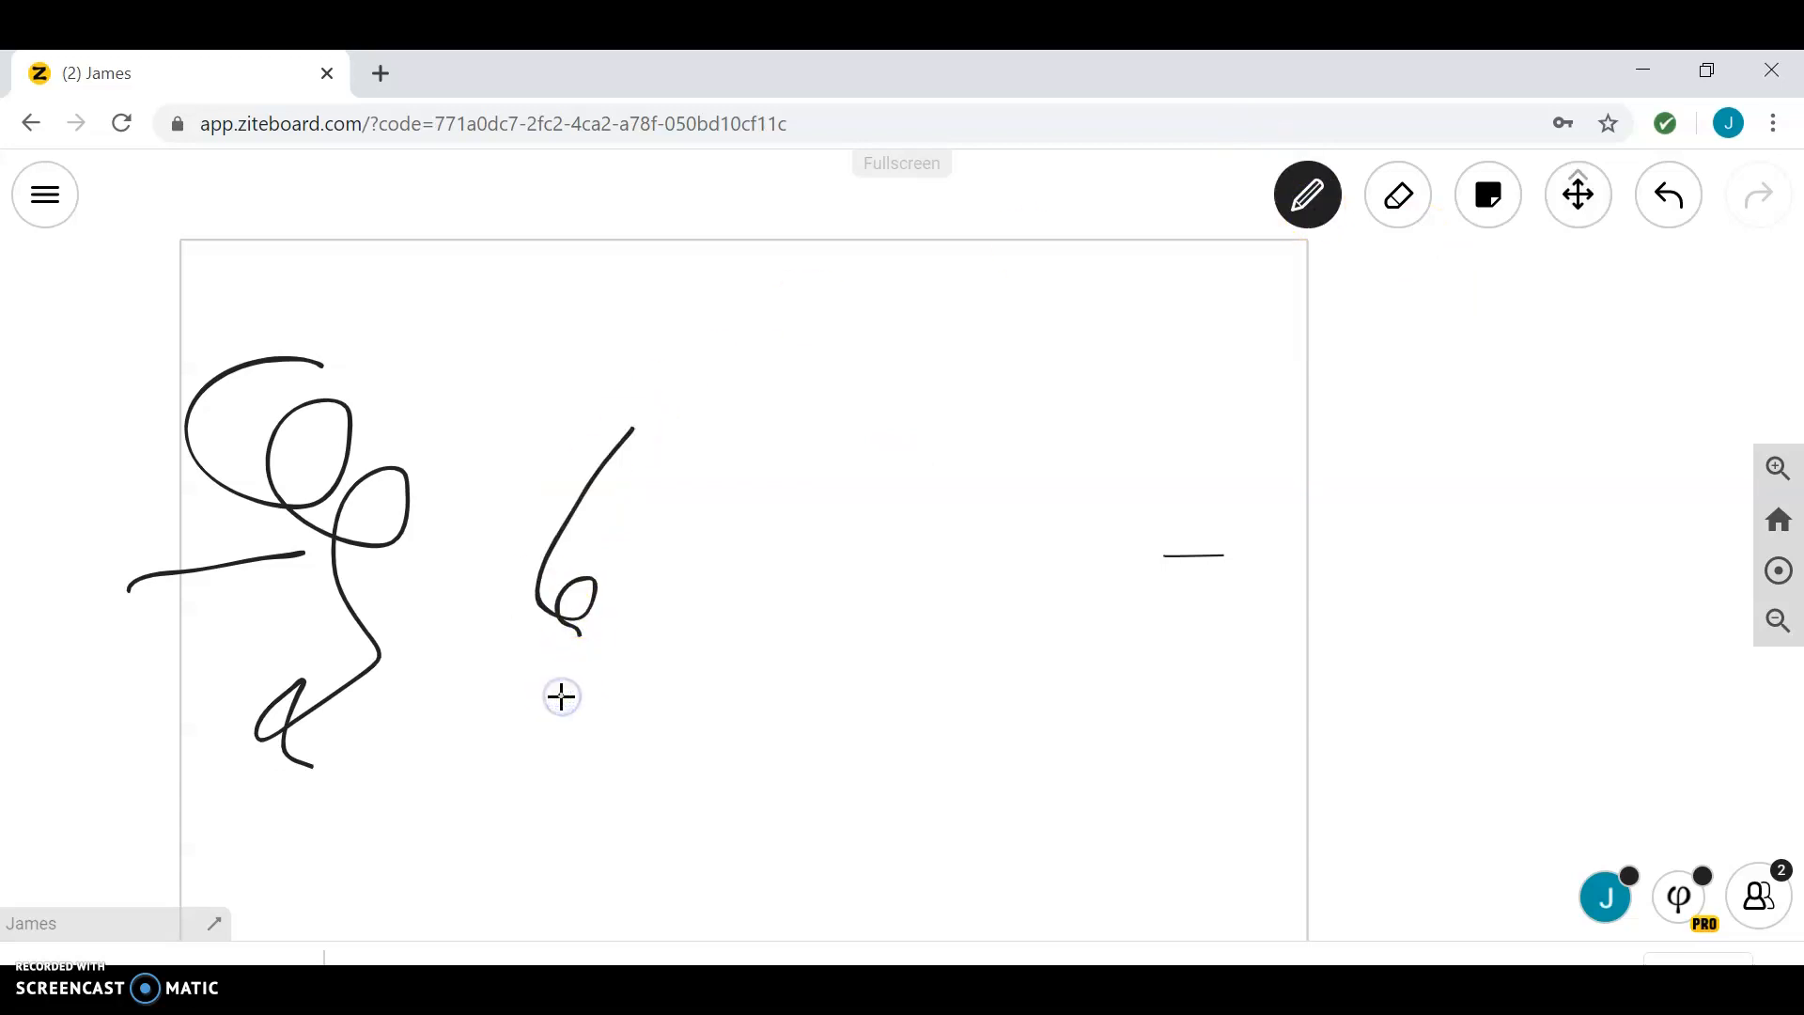
text(Hello, )
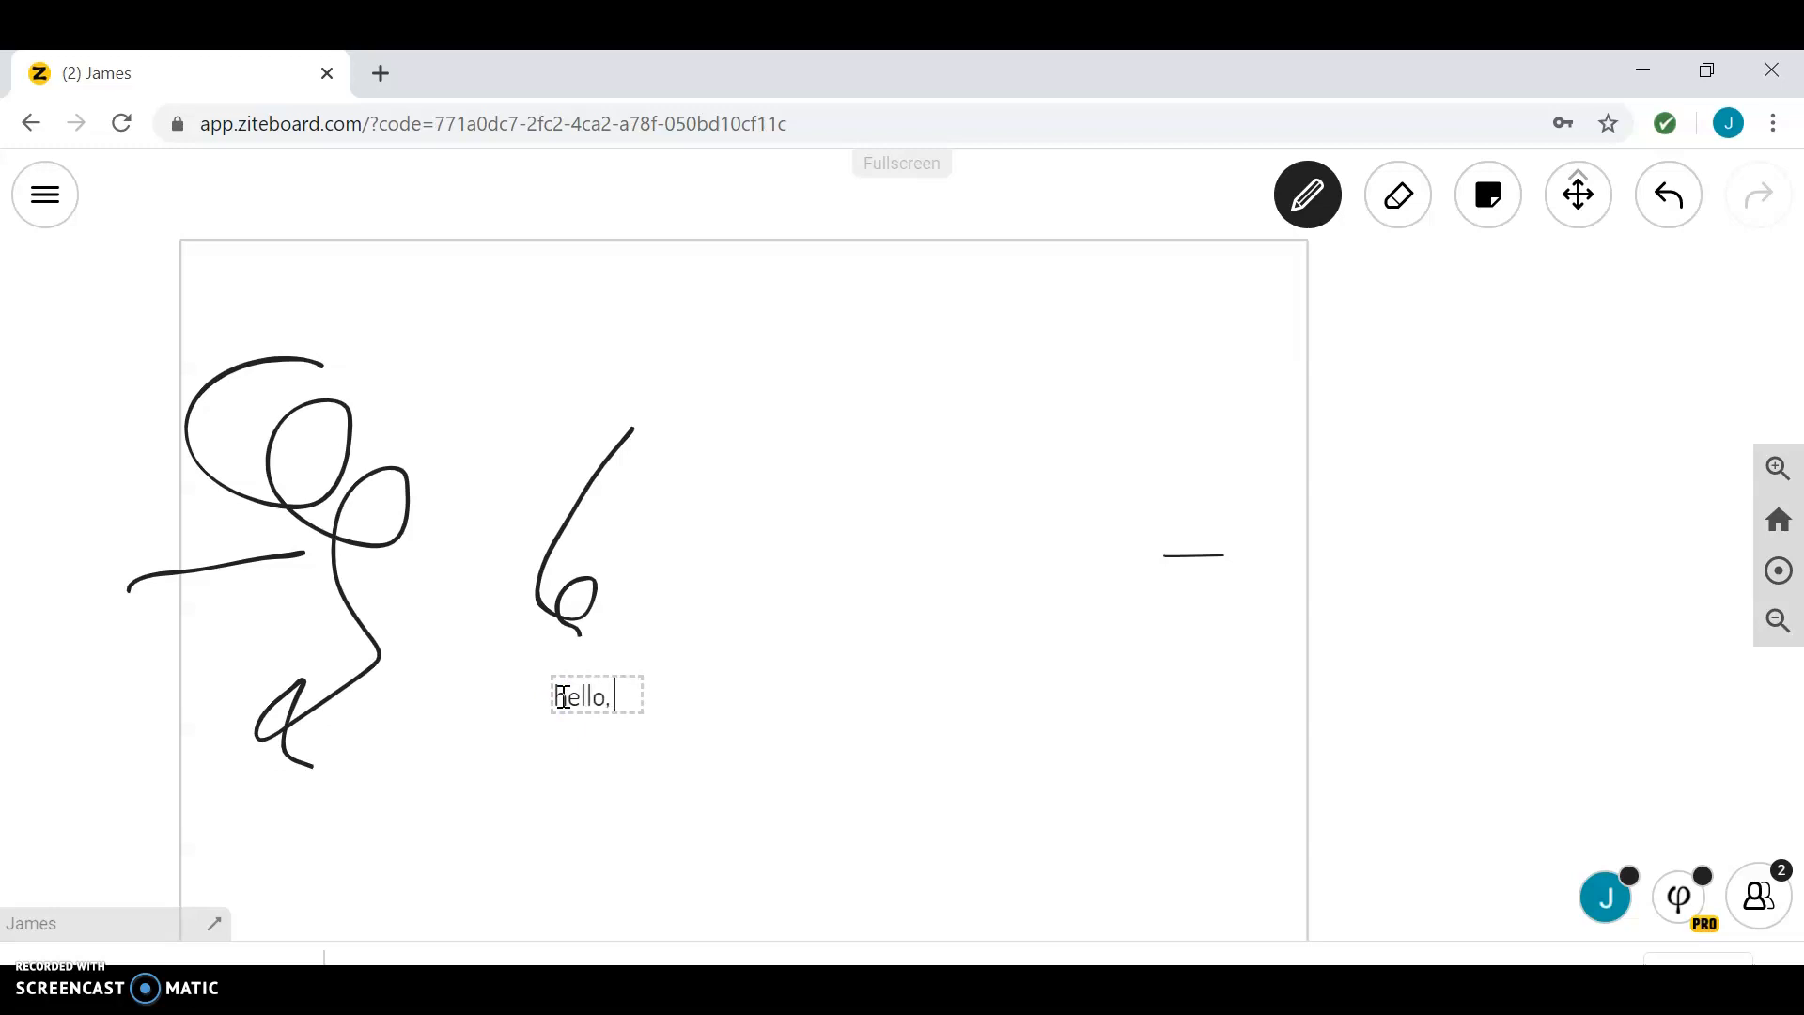
text(takes ge)
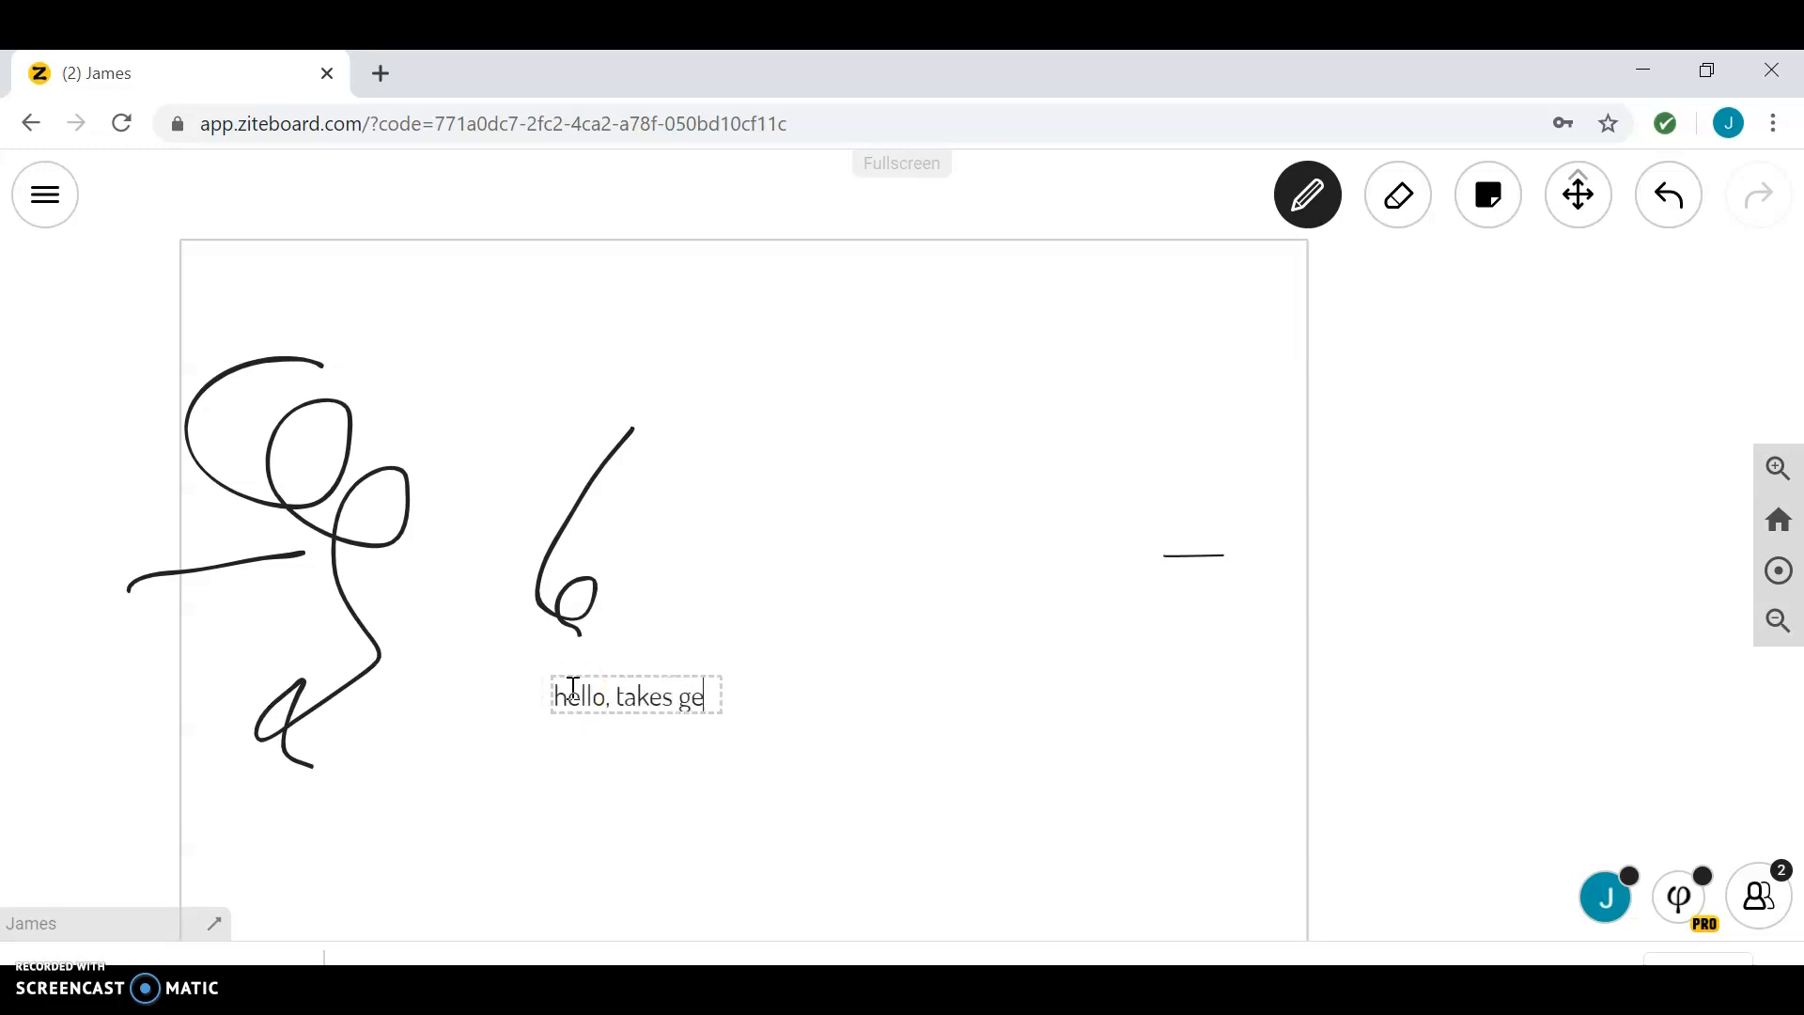
key(BackSpace)
text(ettin use)
key(BackSpace)
key(BackSpace)
key(BackSpace)
key(BackSpace)
text(g used to b)
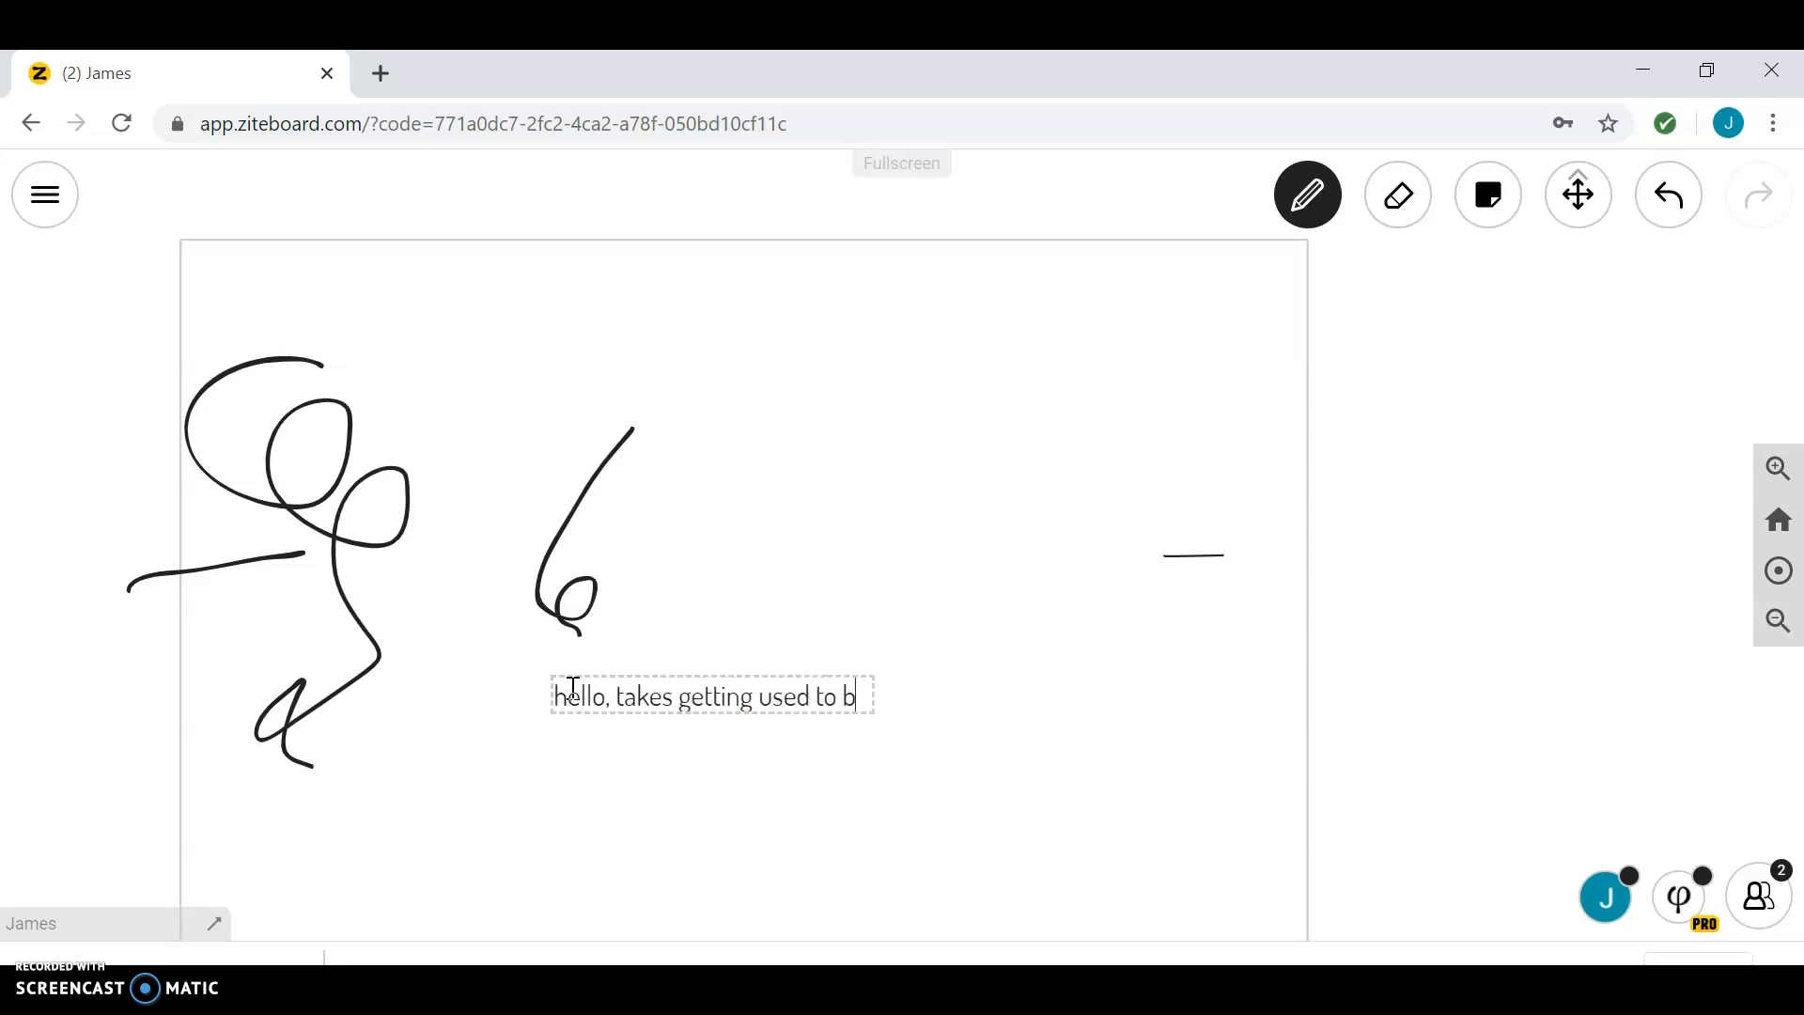
text(ut let's go!)
key(Return)
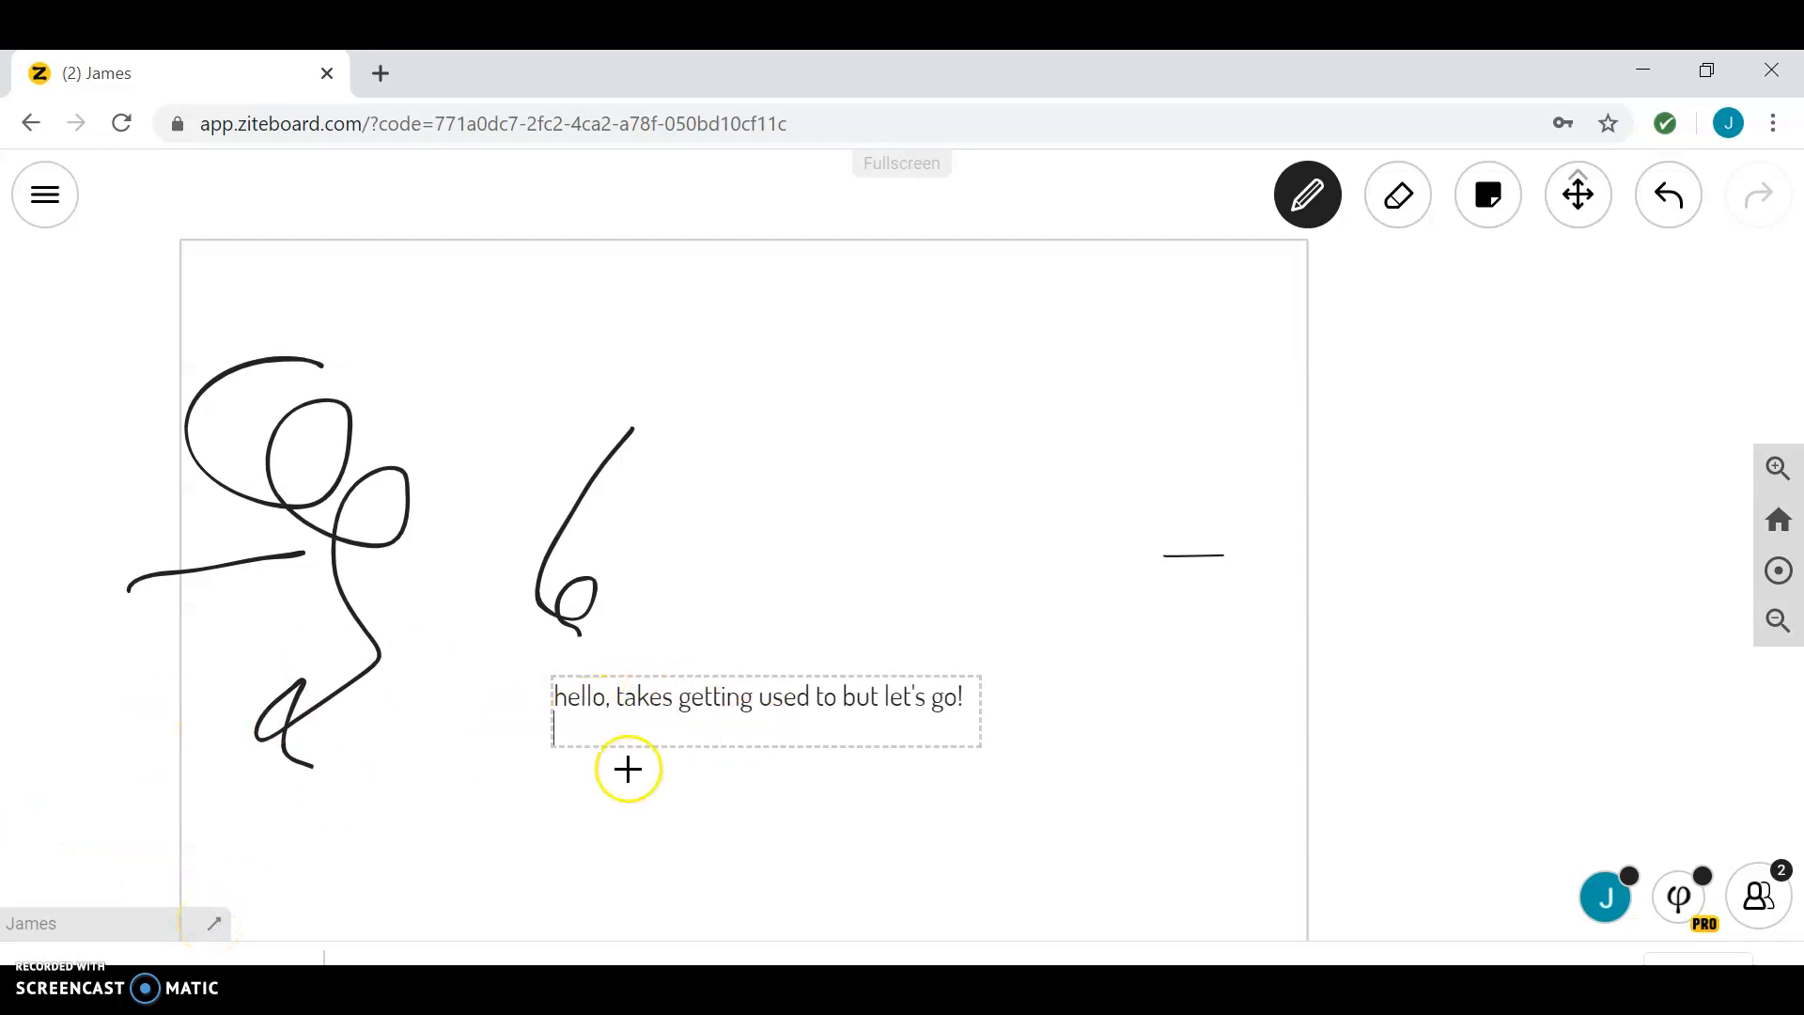
Add the text "kjhkjhkjhkjh" to the right of the freehand 6, above the hello line.
click(617, 822)
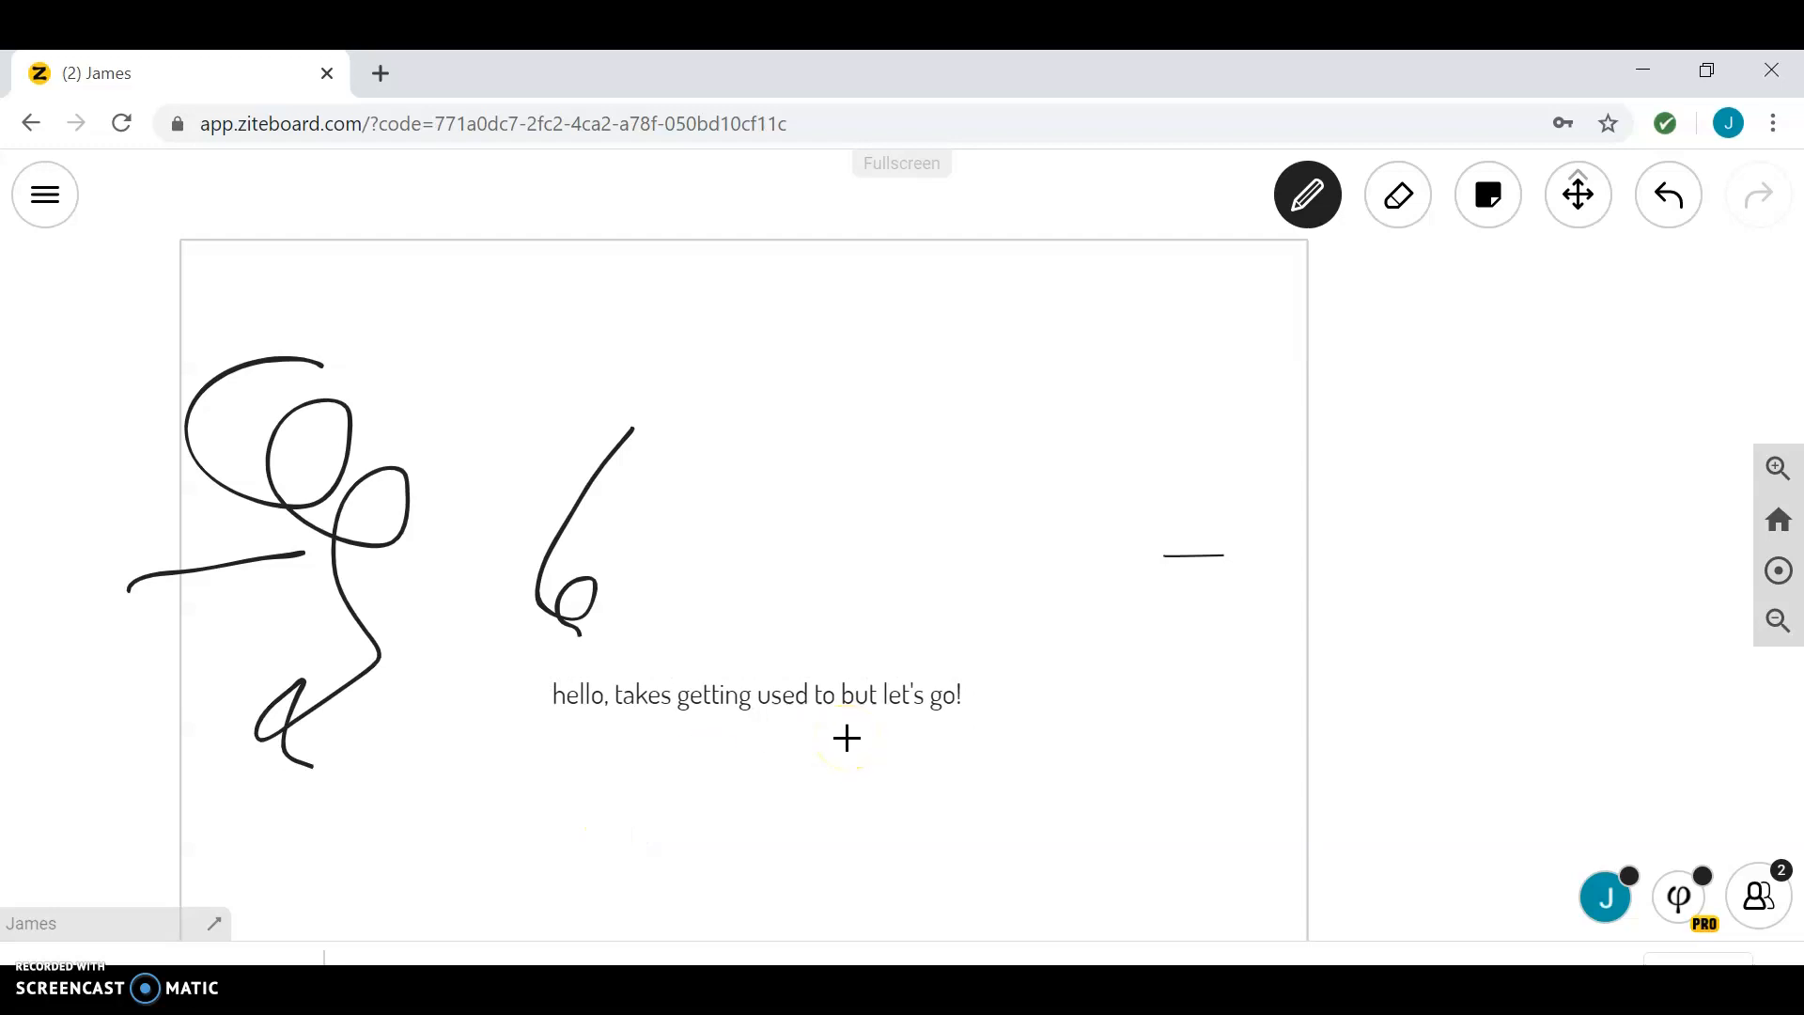
text(kjhkjhkjhkjh)
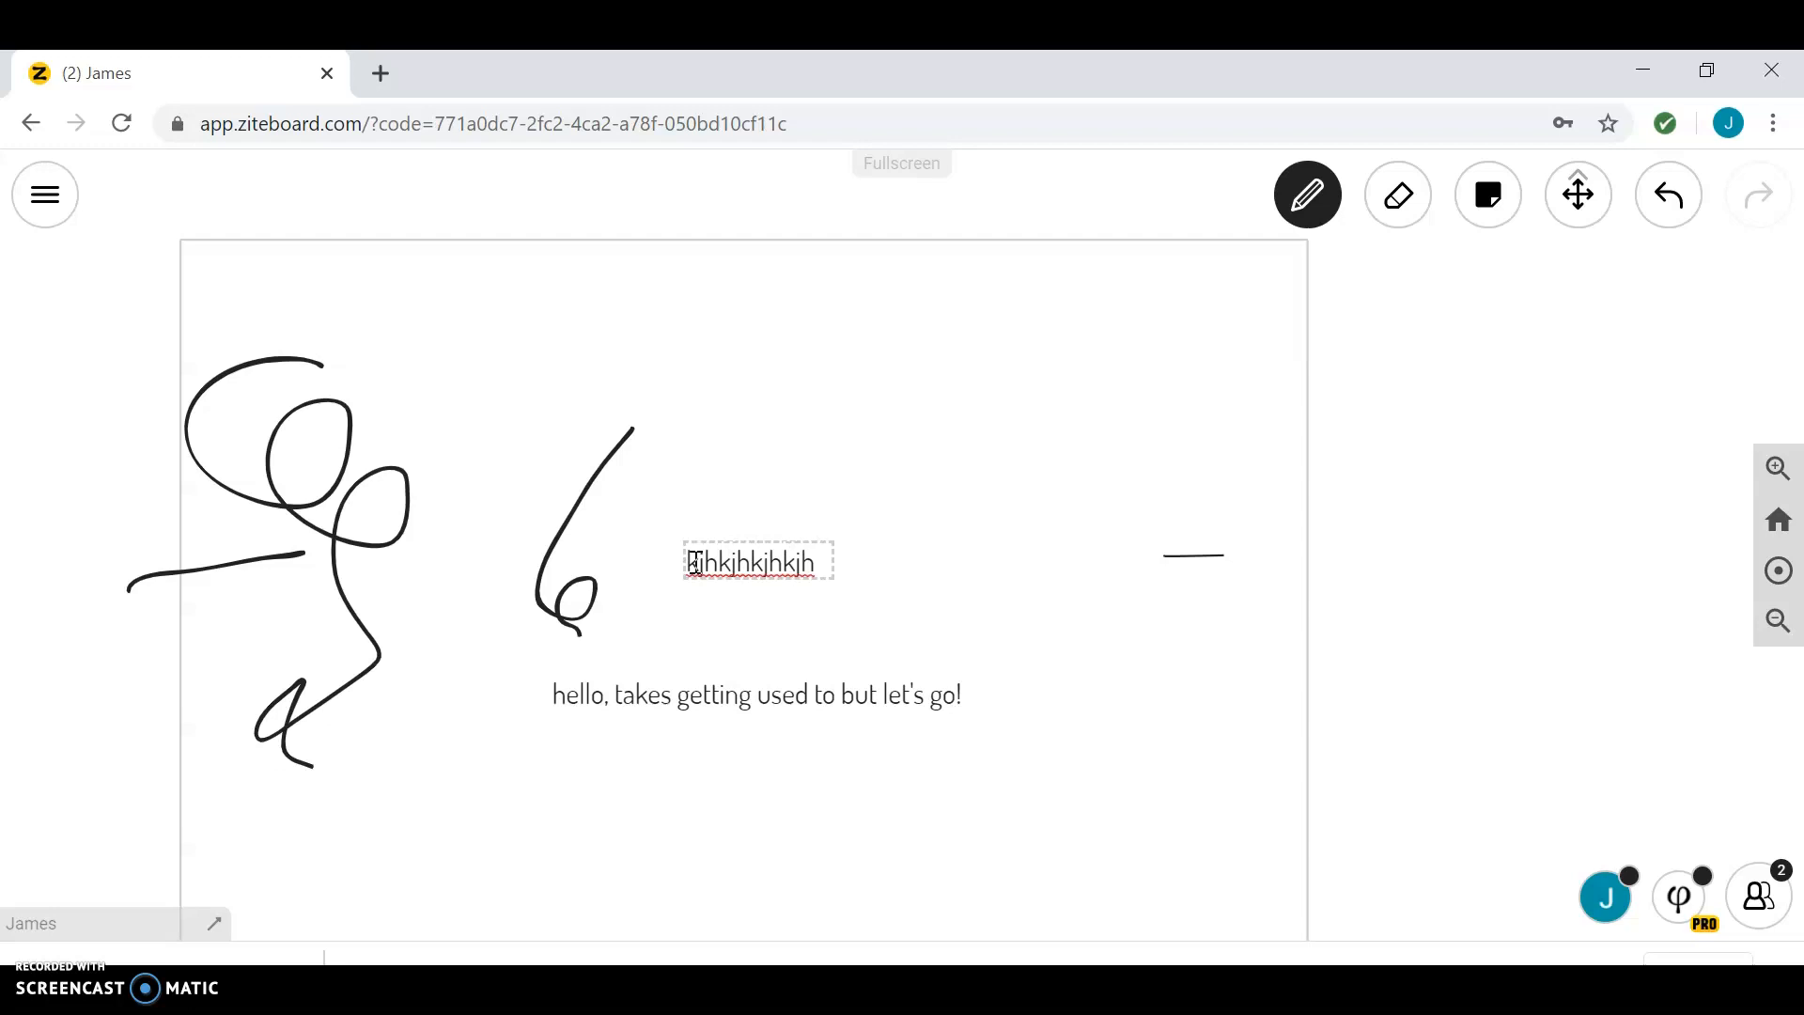
Look at the options for inserting an image, PDF, audio or video, and close them without inserting anything.
click(45, 194)
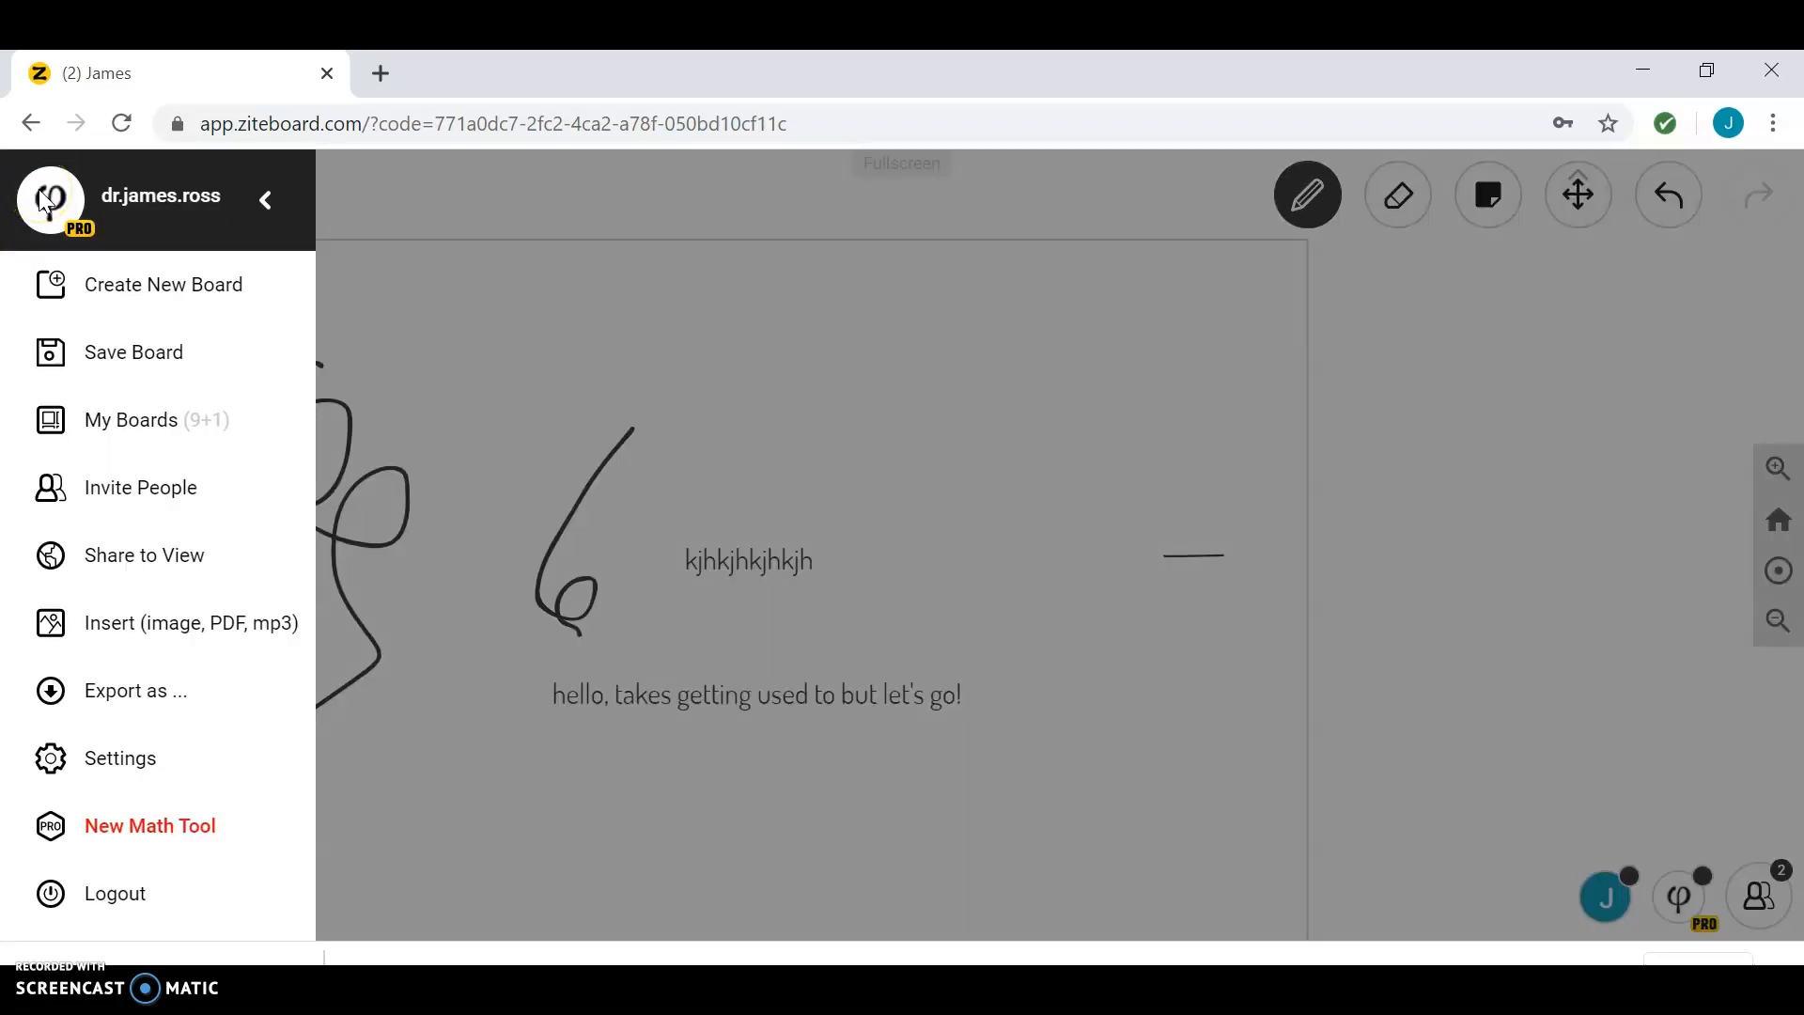
click(122, 620)
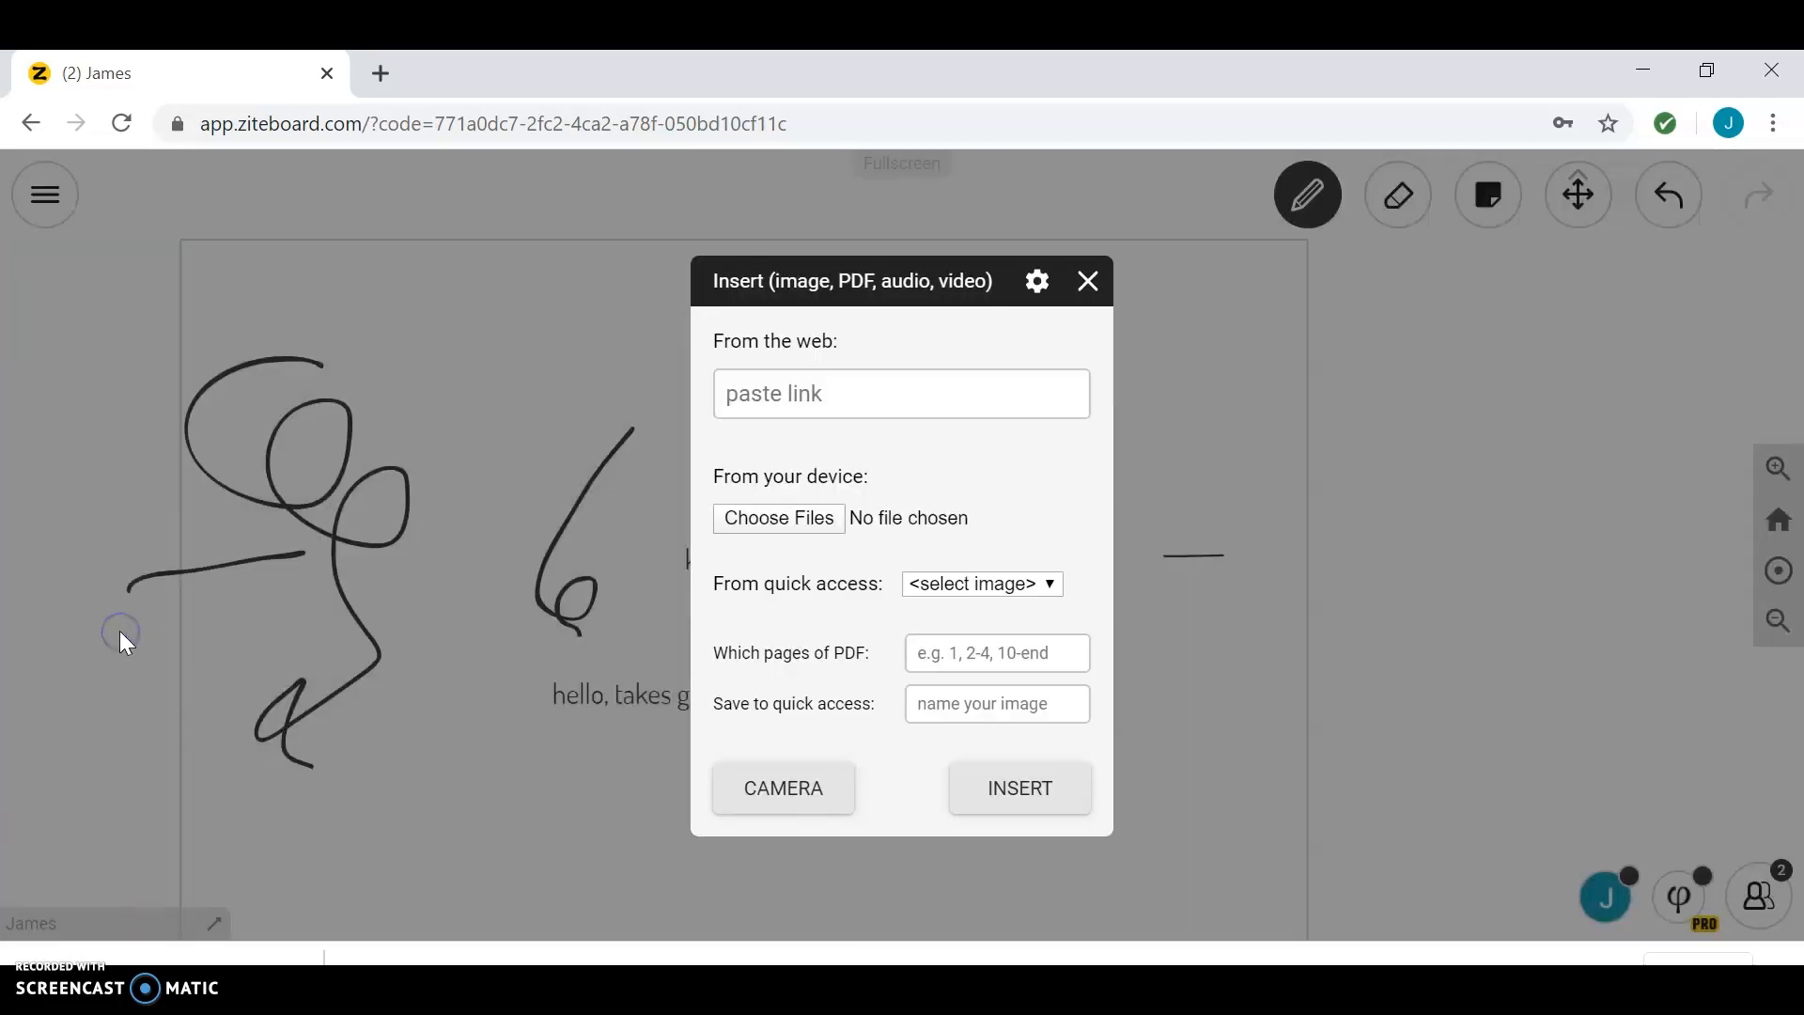
click(736, 345)
click(1086, 281)
click(49, 196)
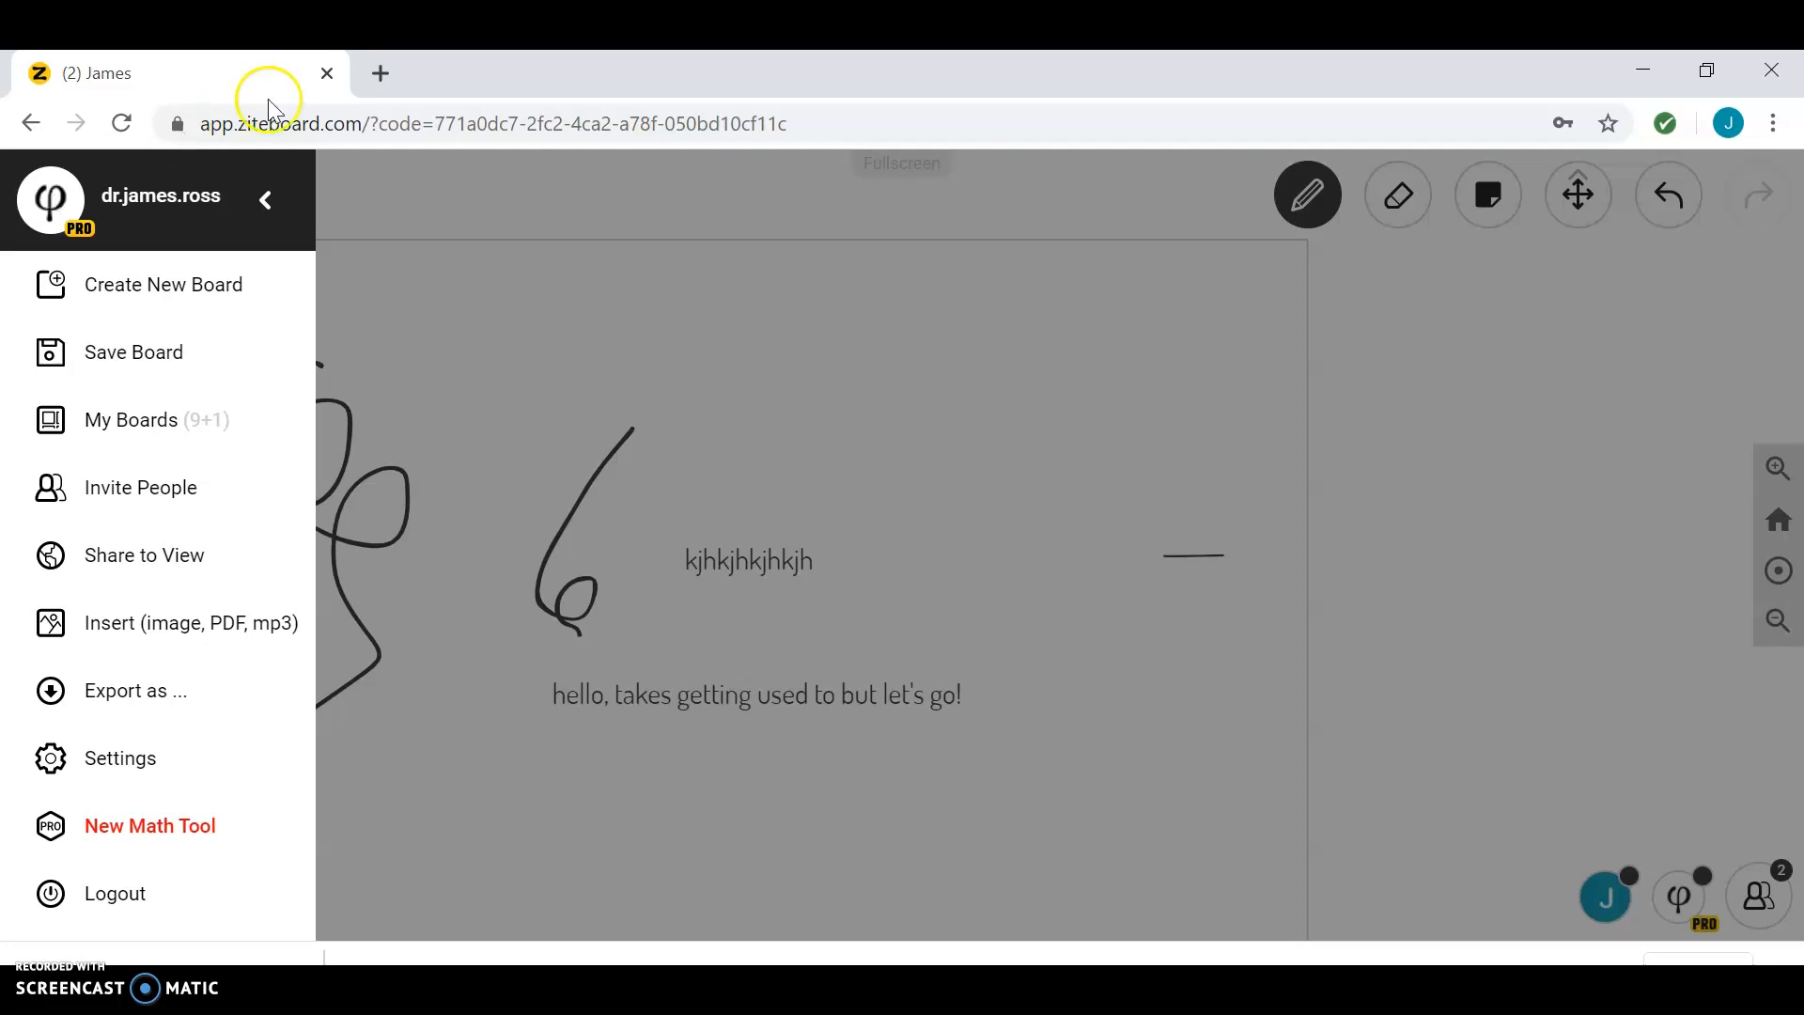
click(1013, 692)
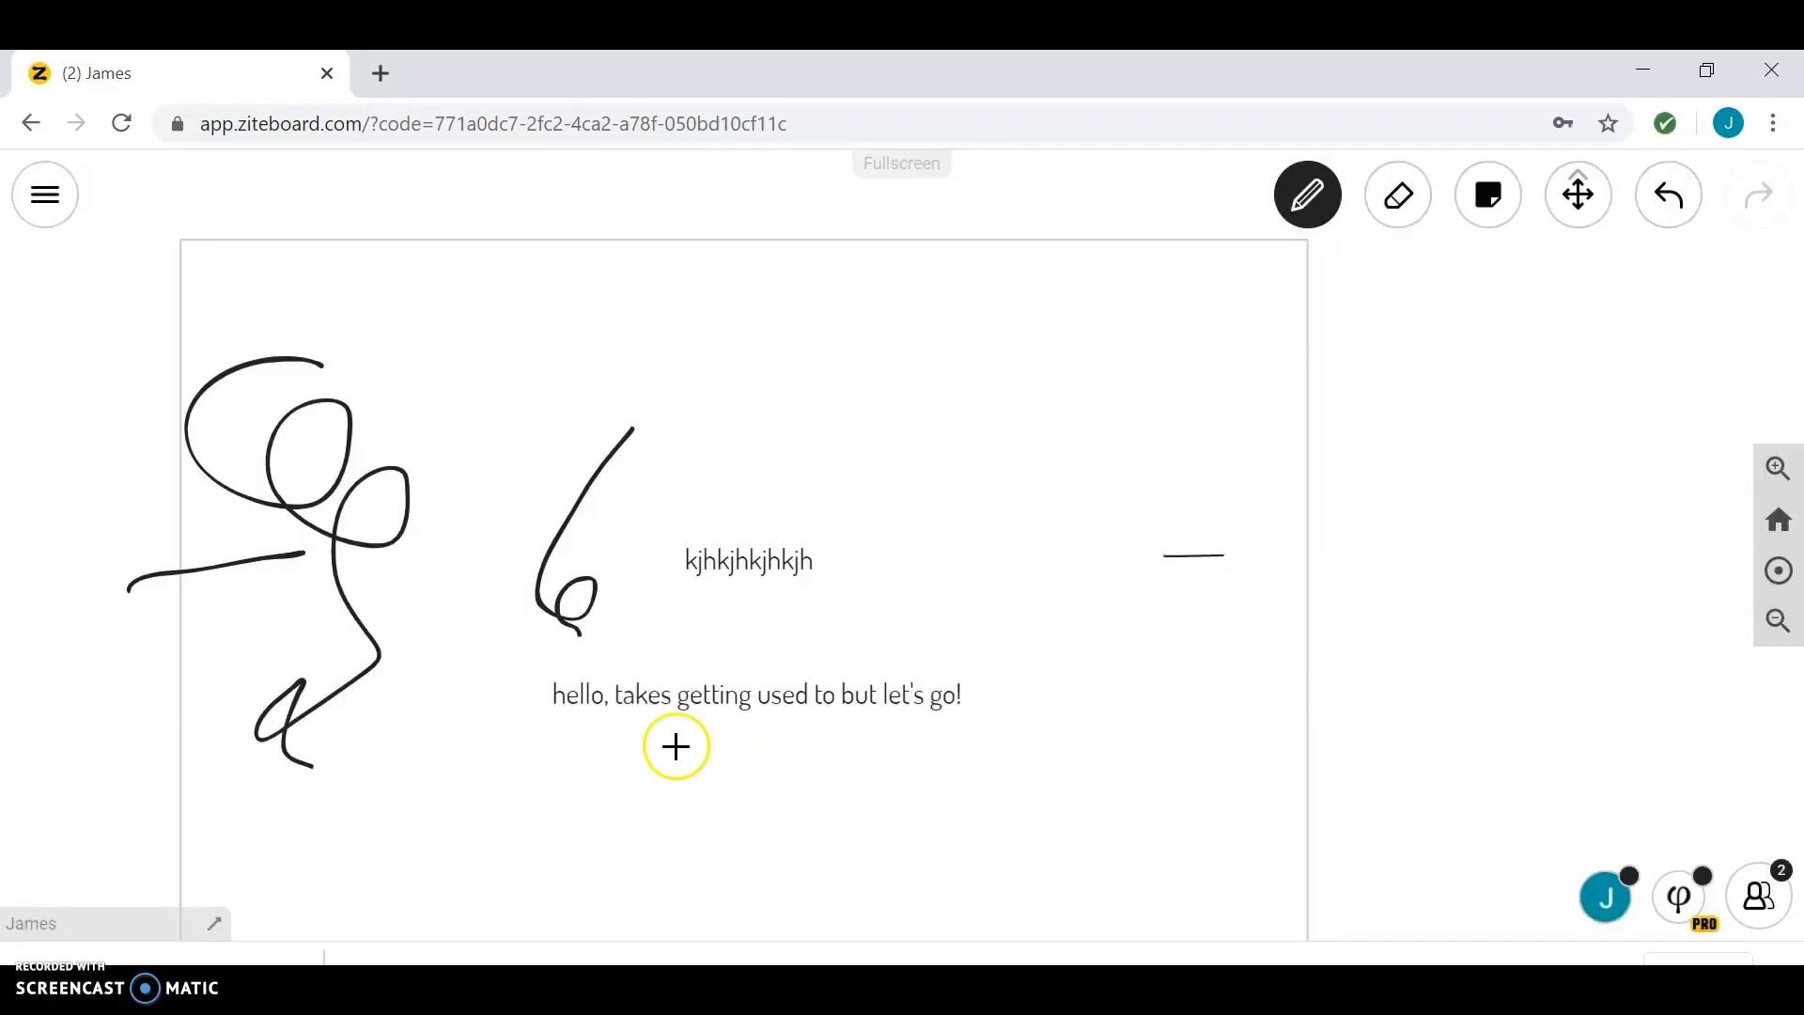
Add the text "are you comfortable video chatting or audio chatting?" below the hello line.
text(are you comfo)
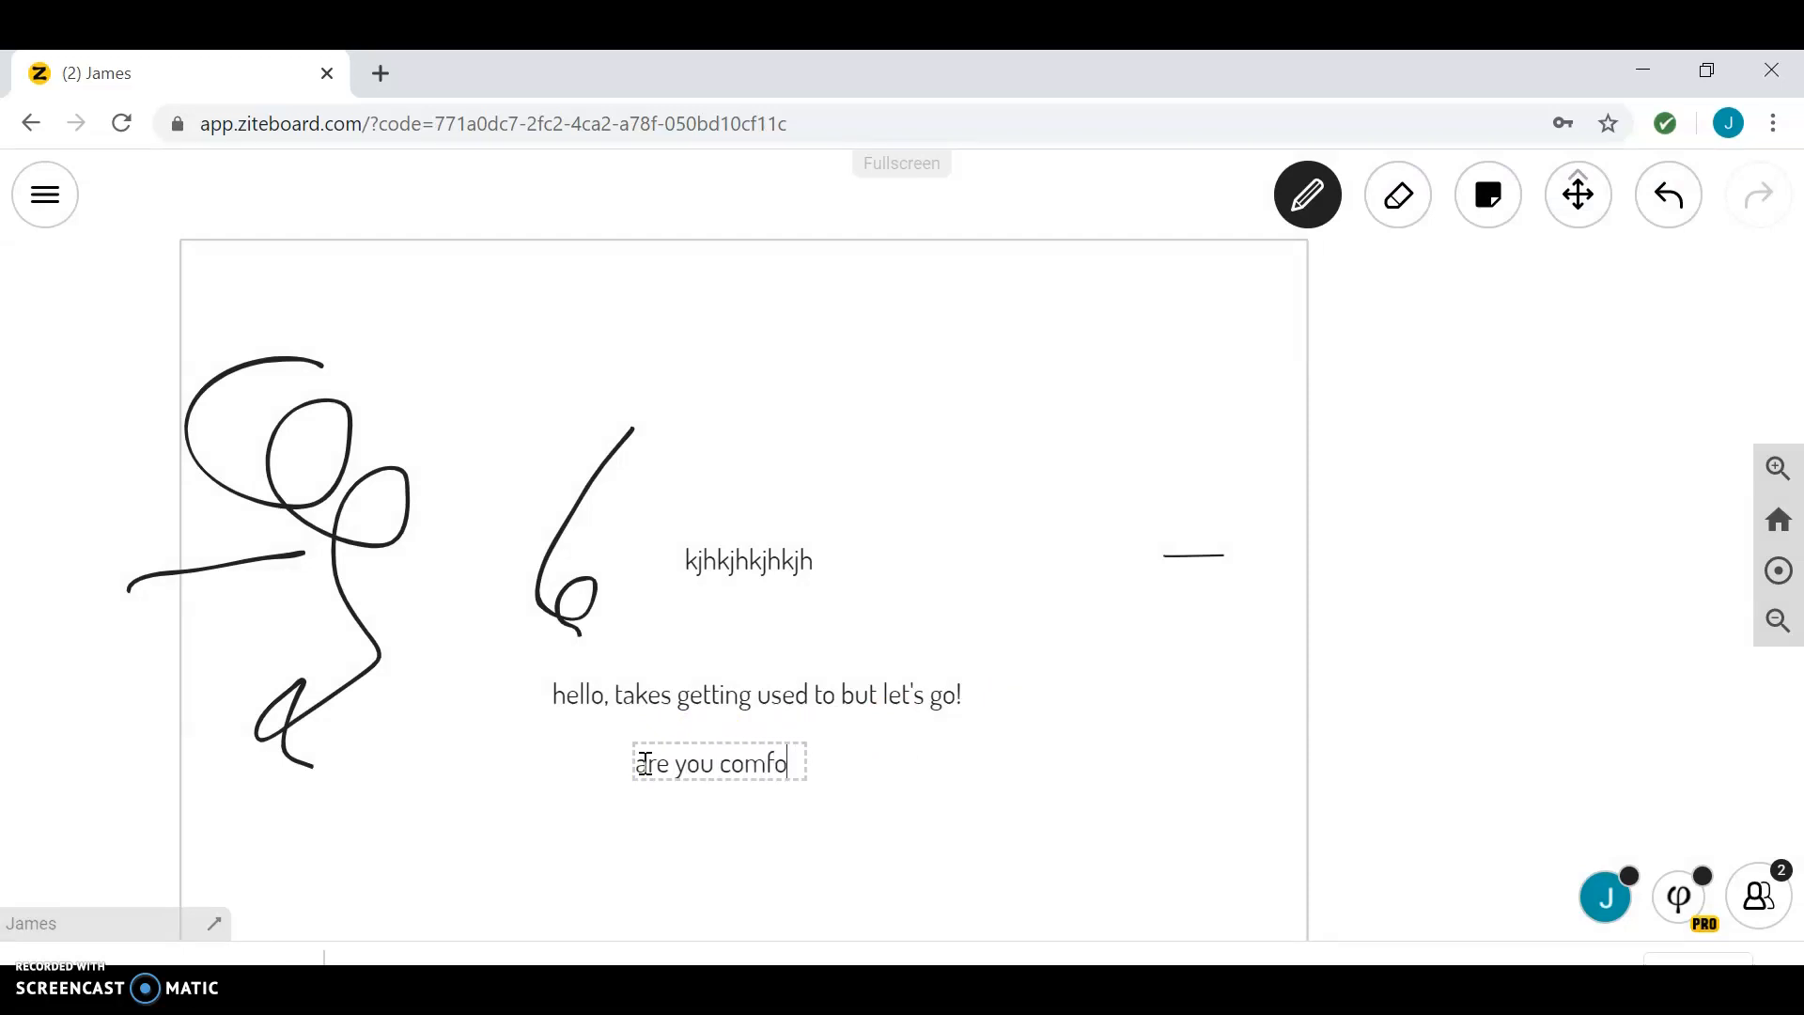
text(rtable video ch)
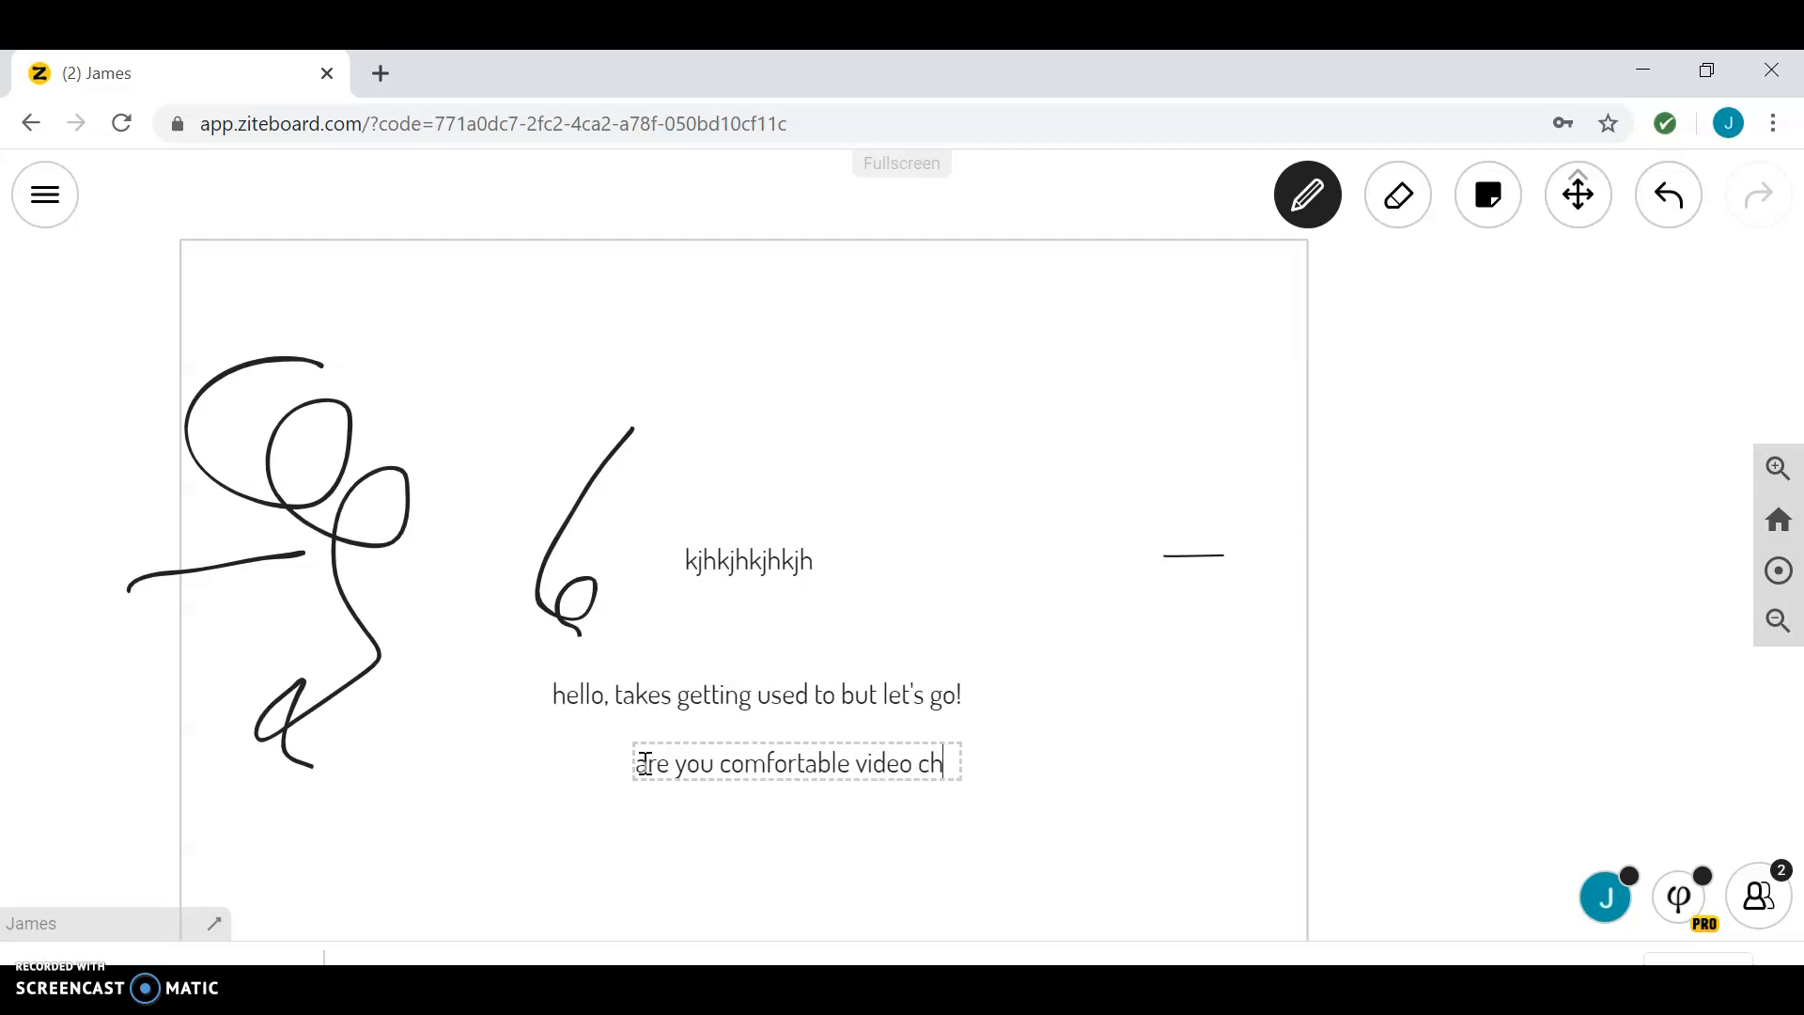
text(atting or )
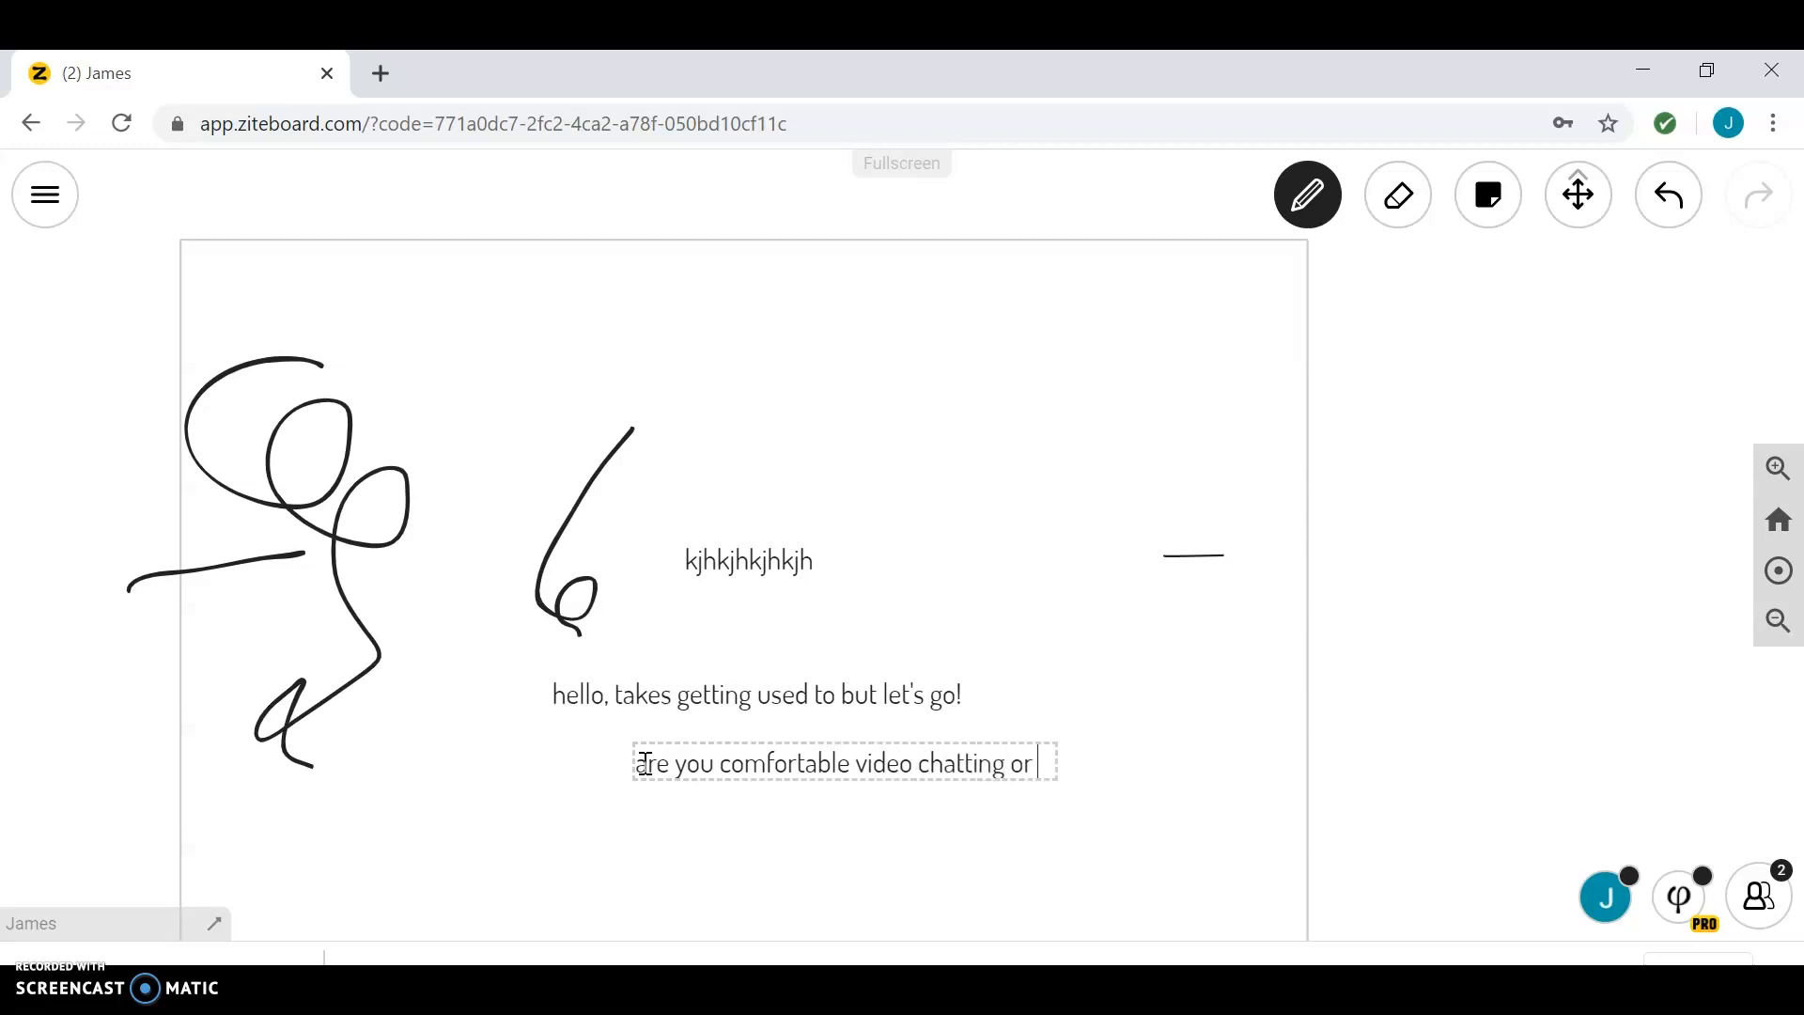
text(audio chatting?)
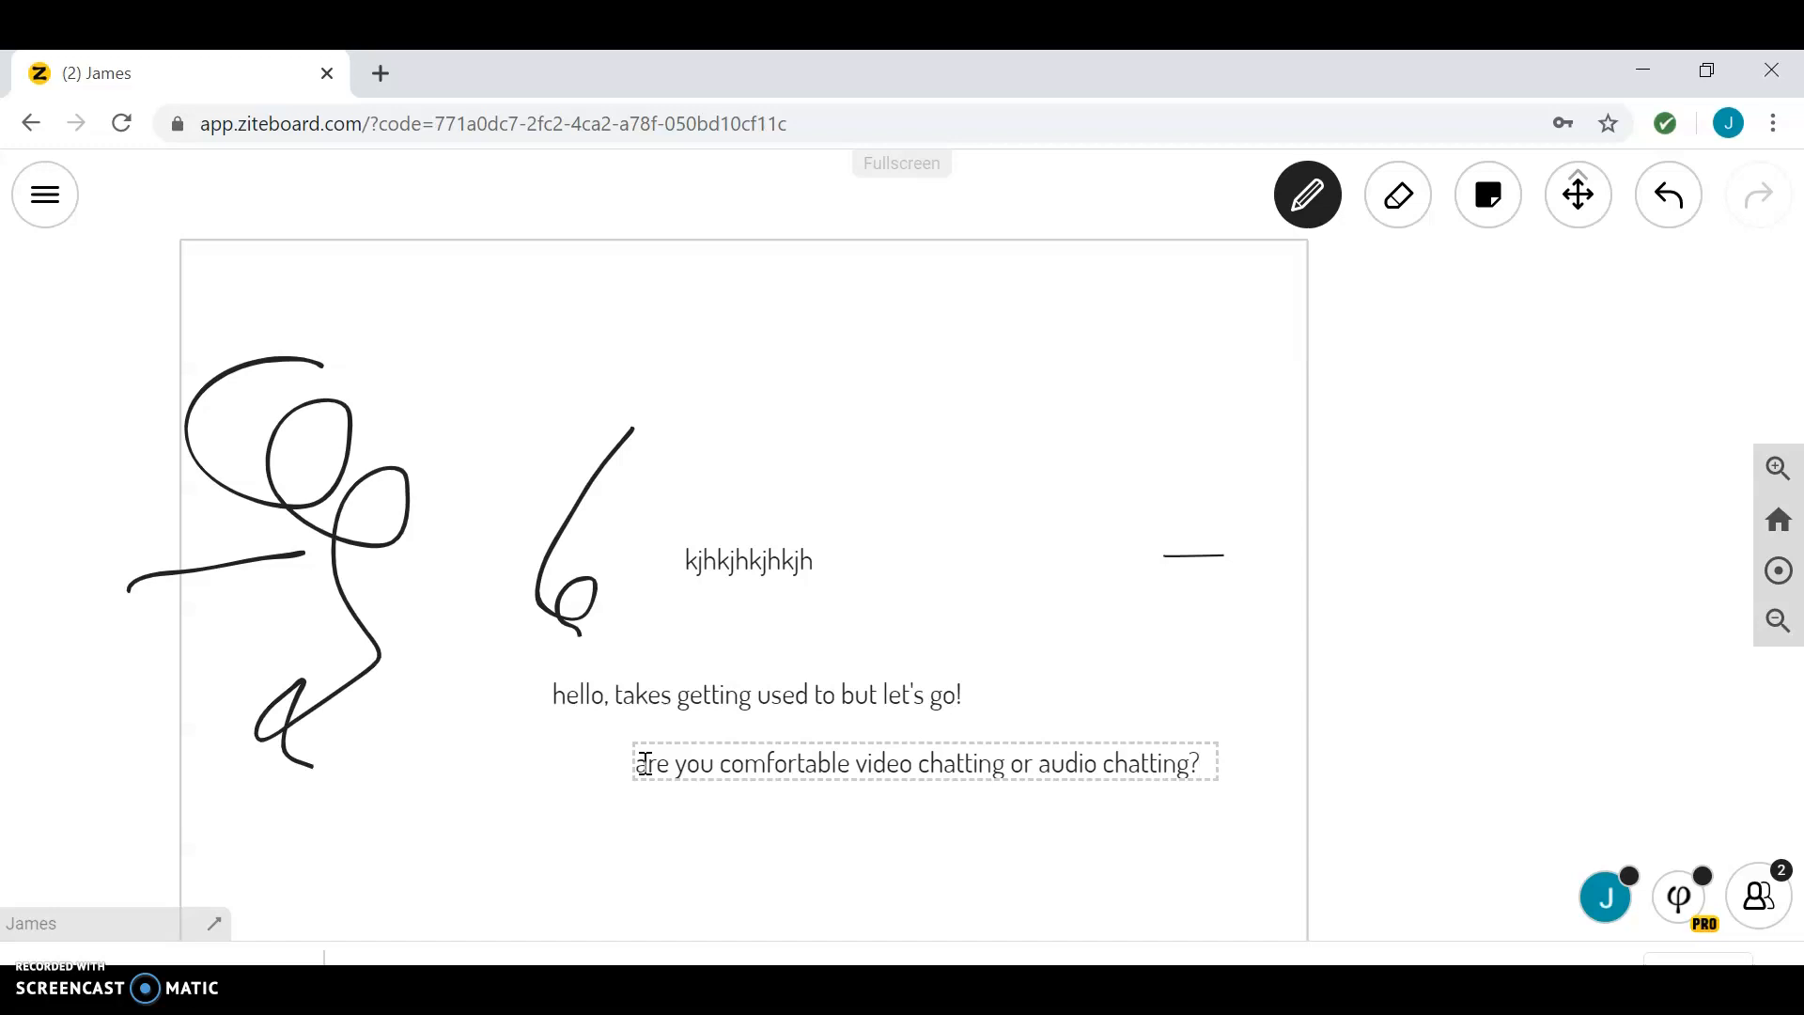
Open the board chat, start a video chat with the participant, and minimize the chat.
click(217, 930)
click(195, 437)
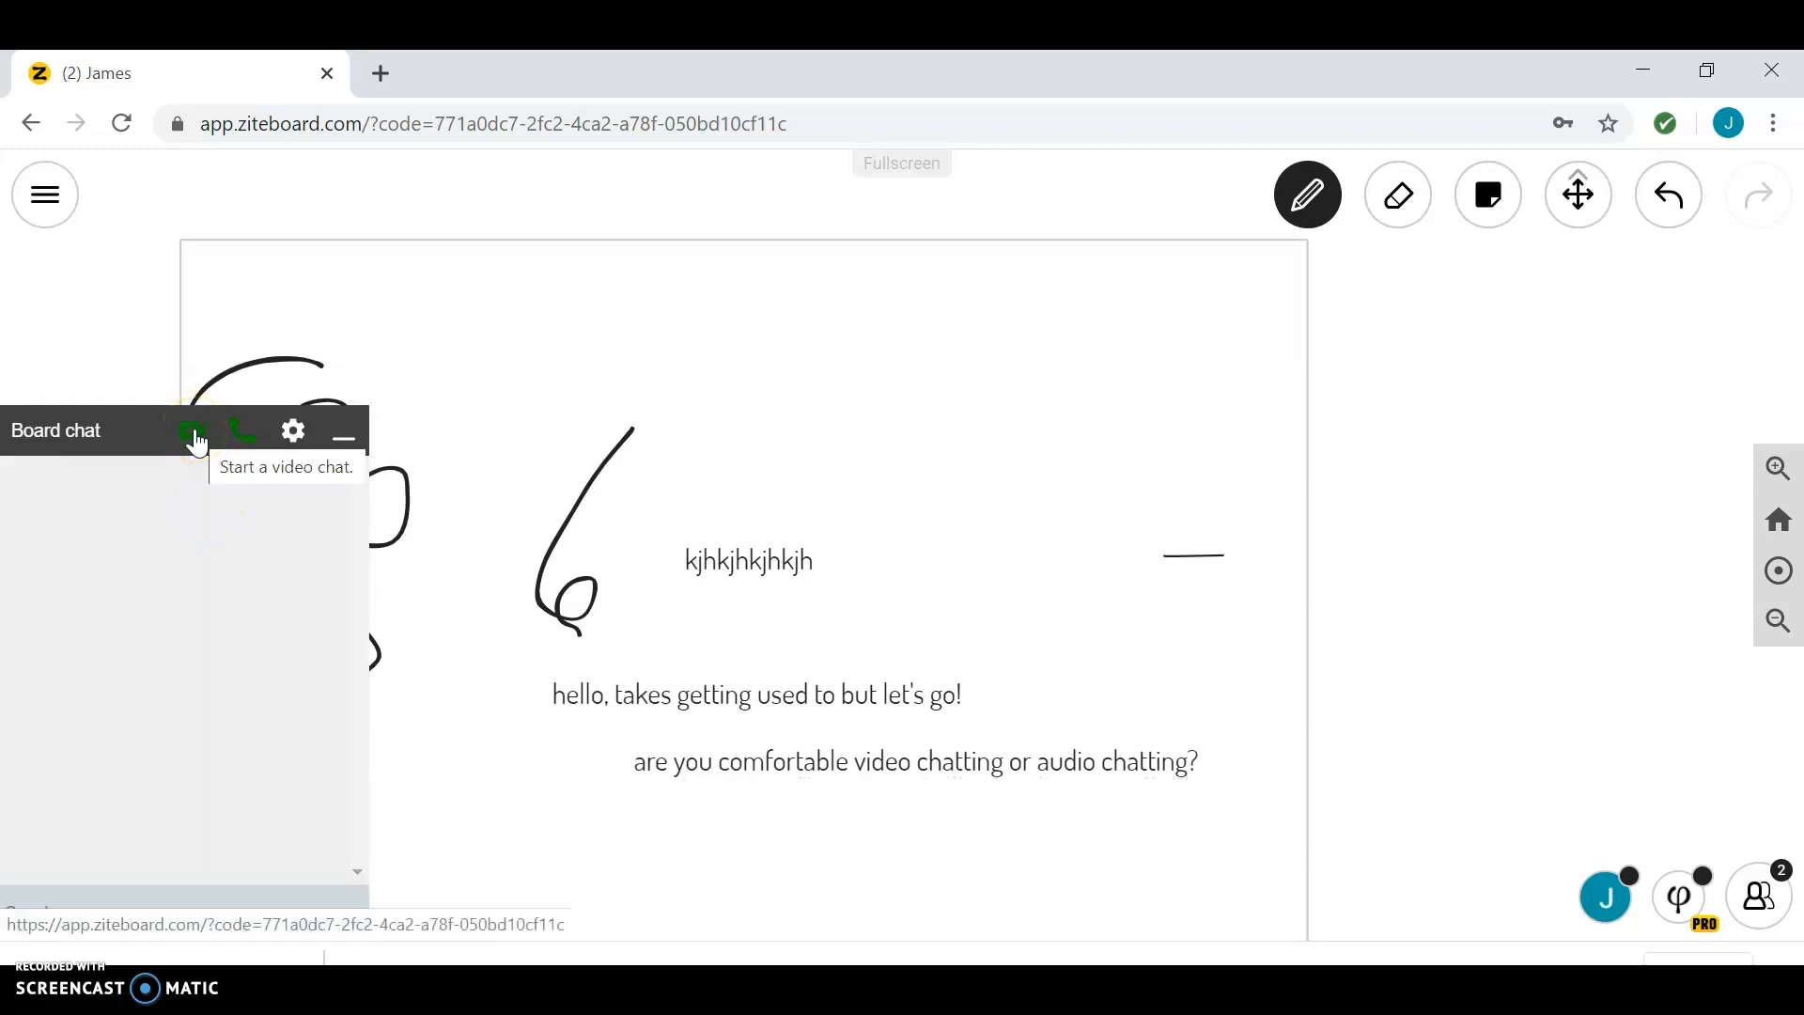
click(193, 434)
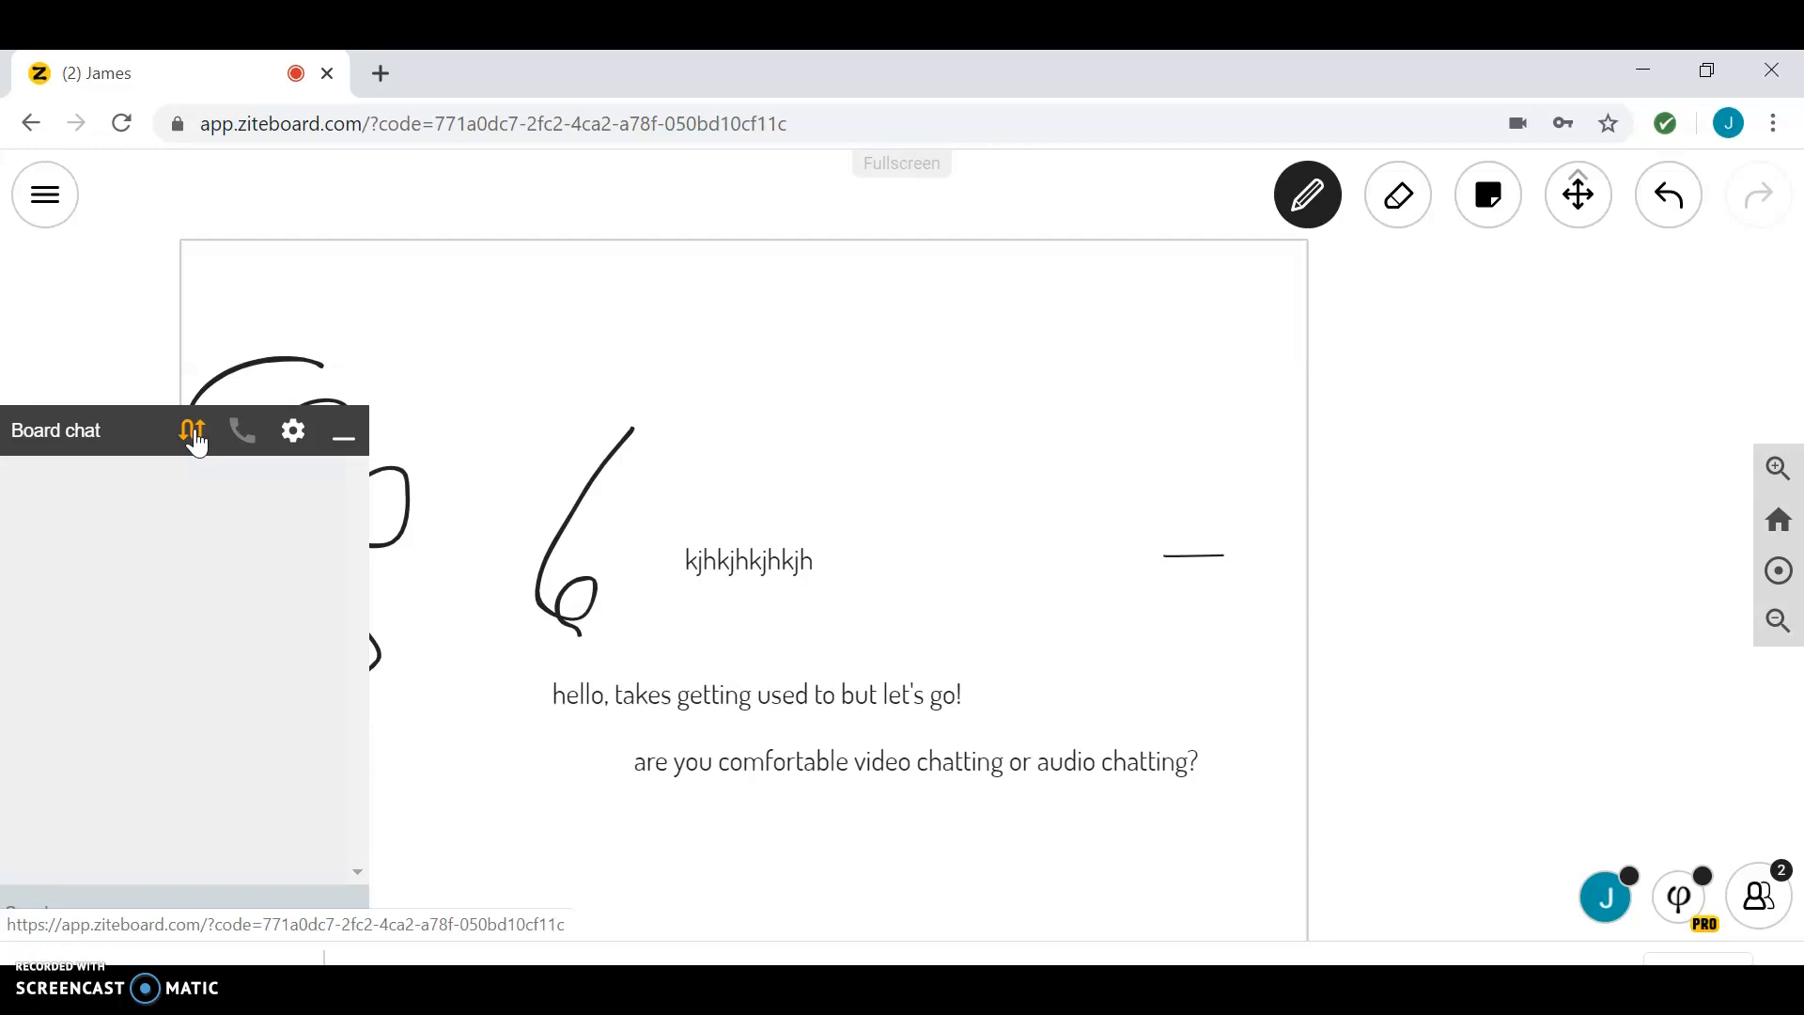
click(192, 432)
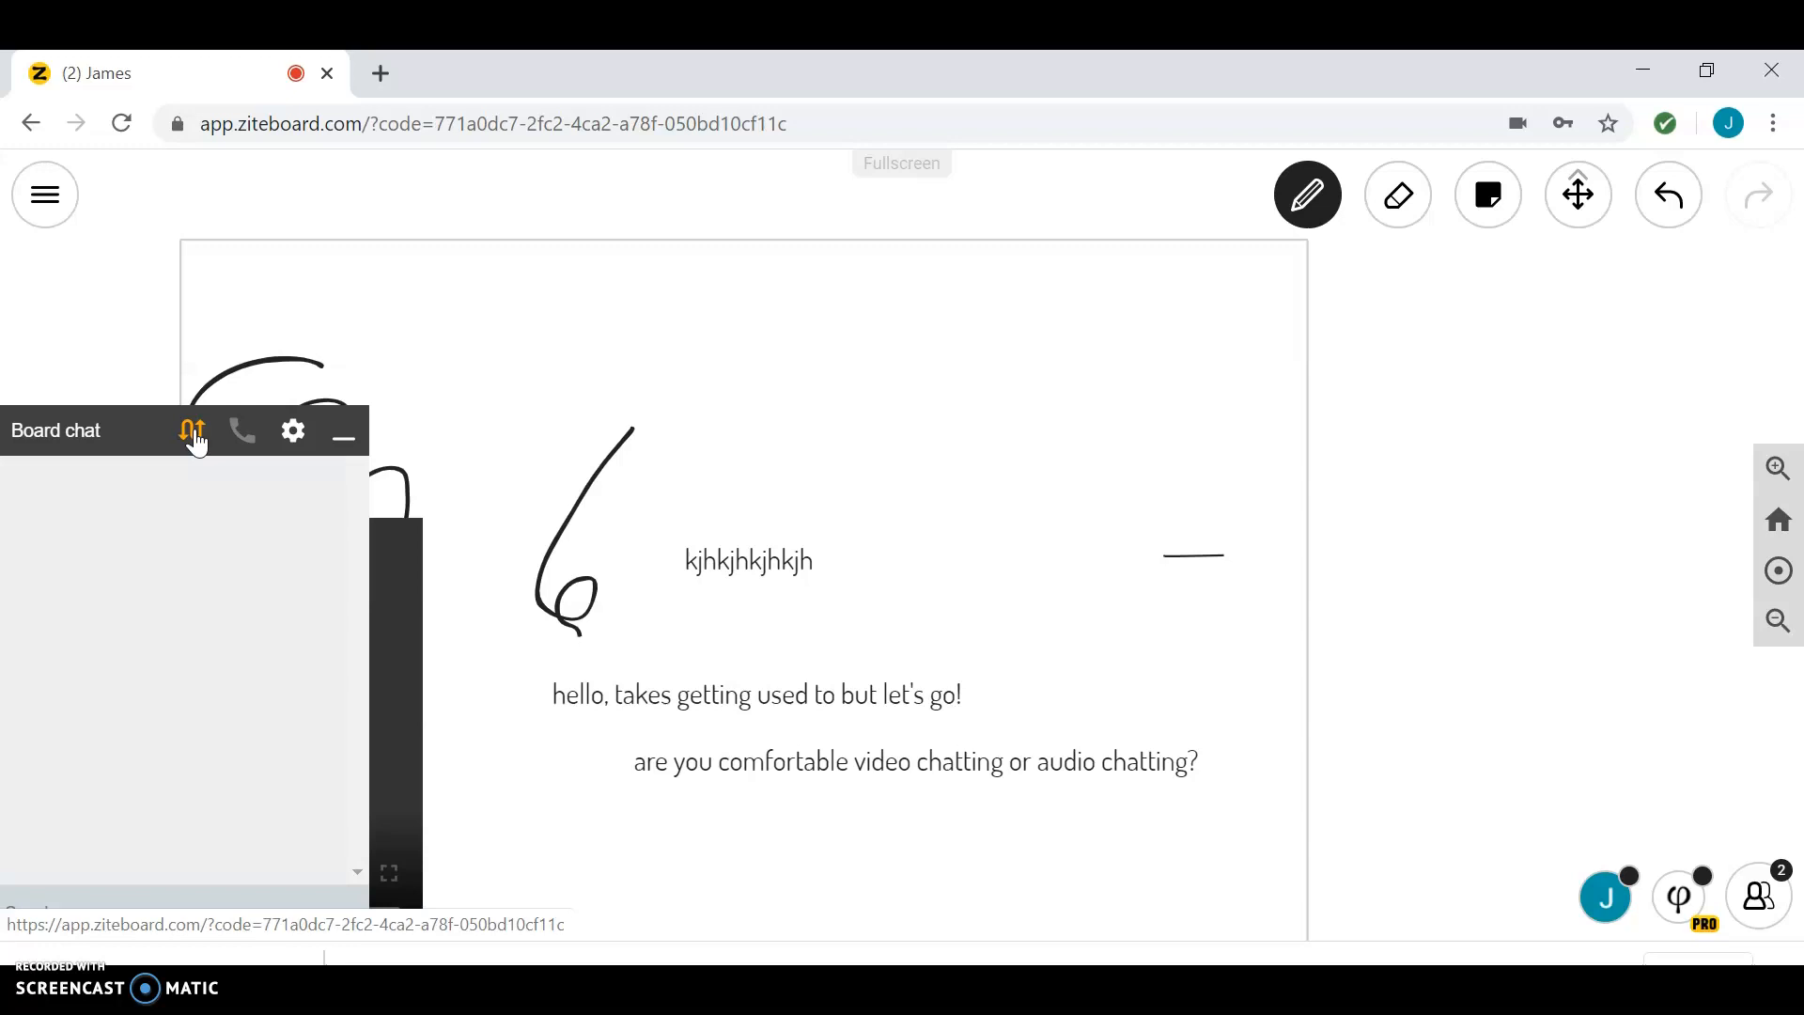
right_click(134, 428)
right_click(783, 418)
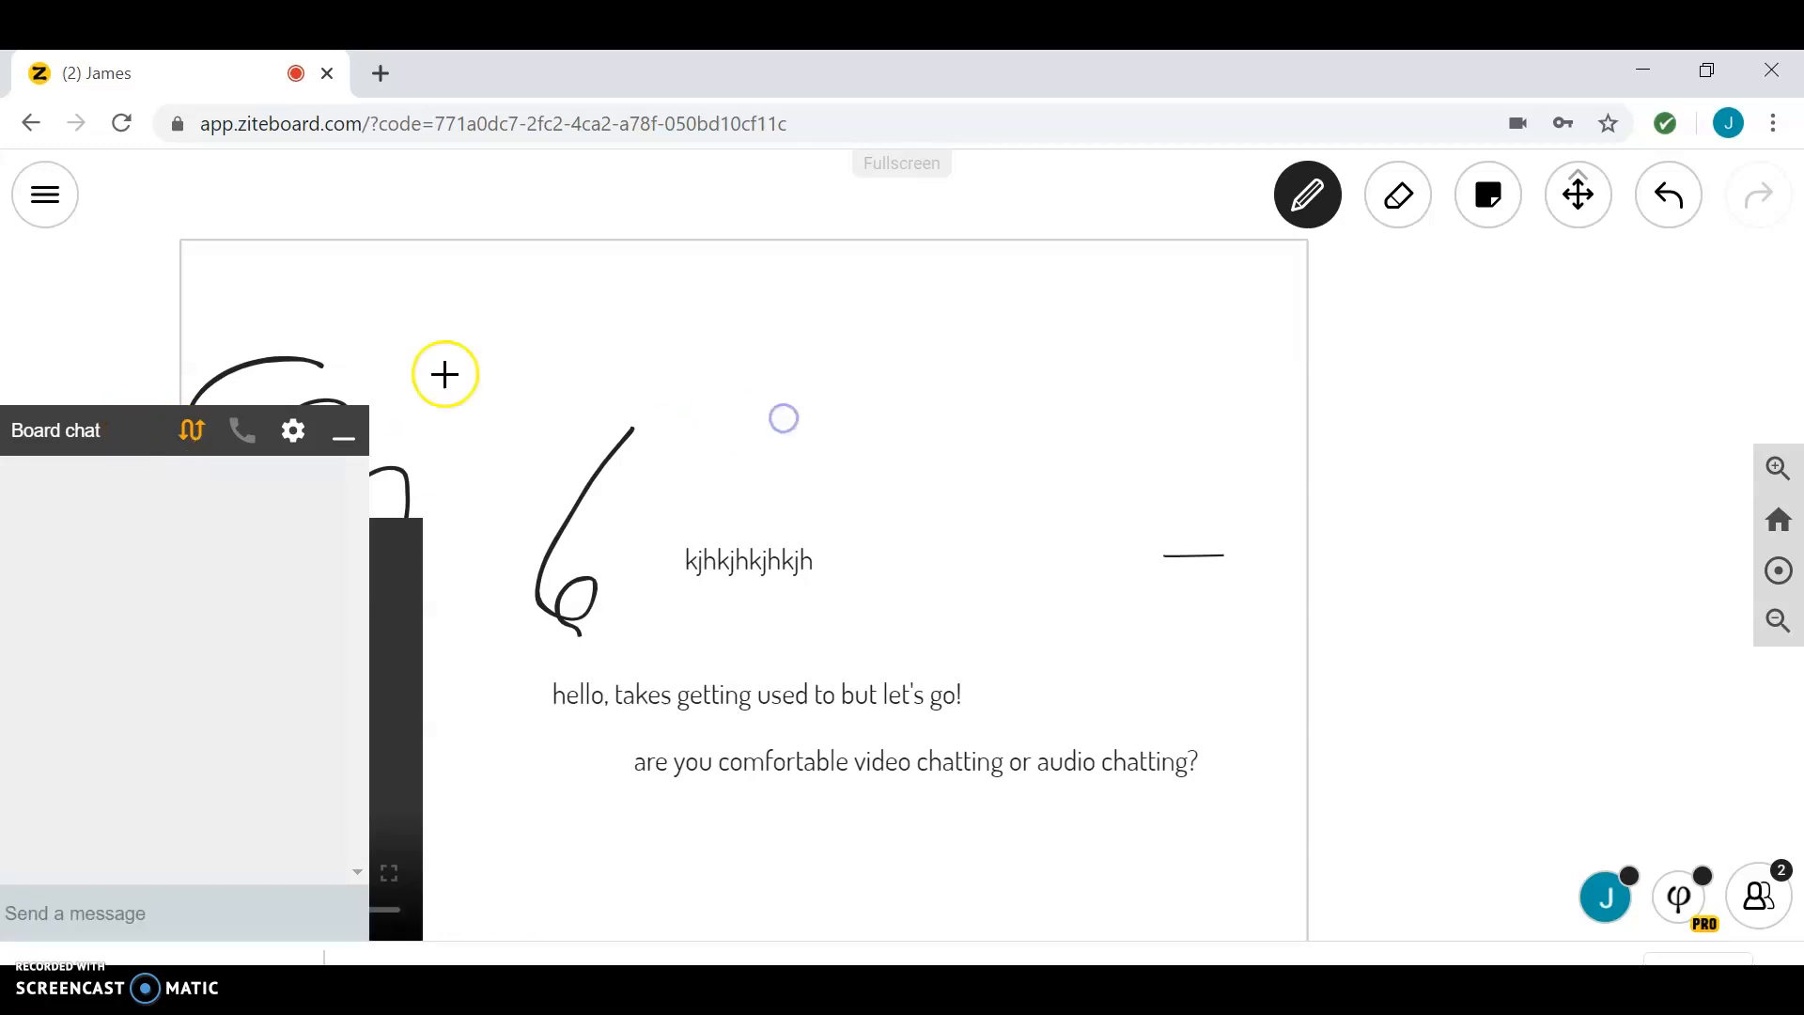
click(344, 434)
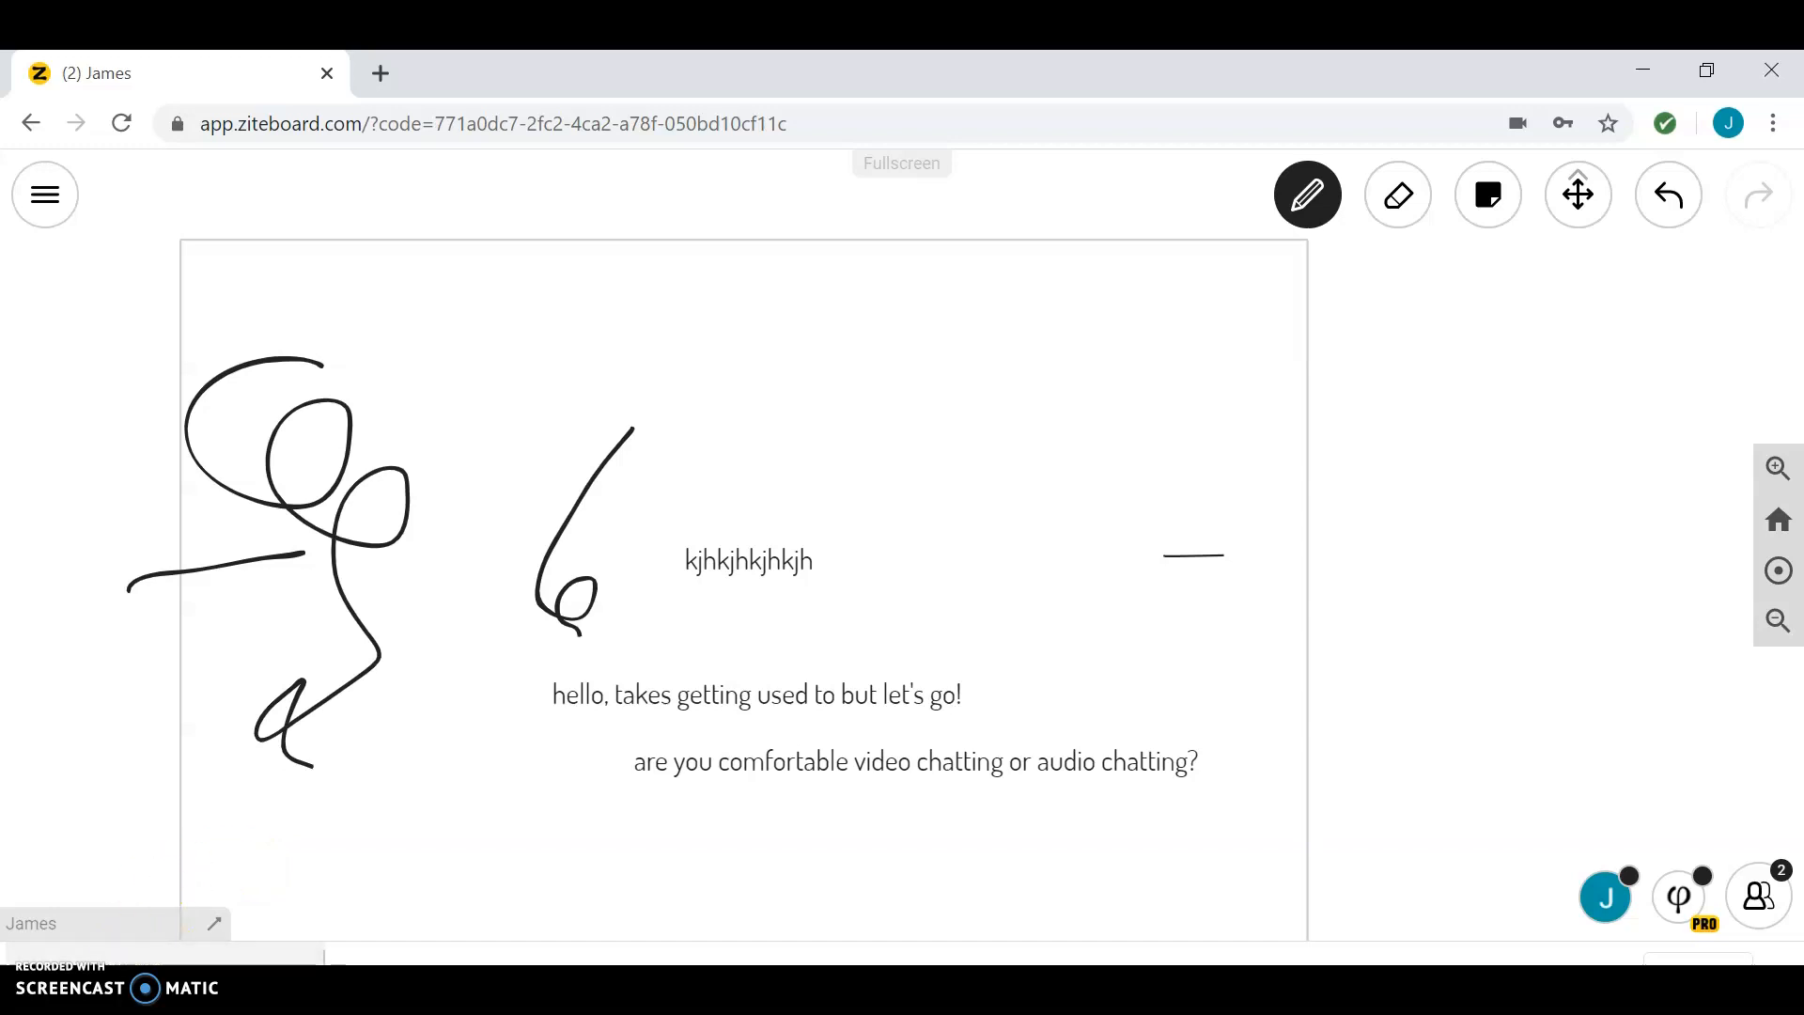
Look at the call options in the board chat again and minimize it.
click(219, 930)
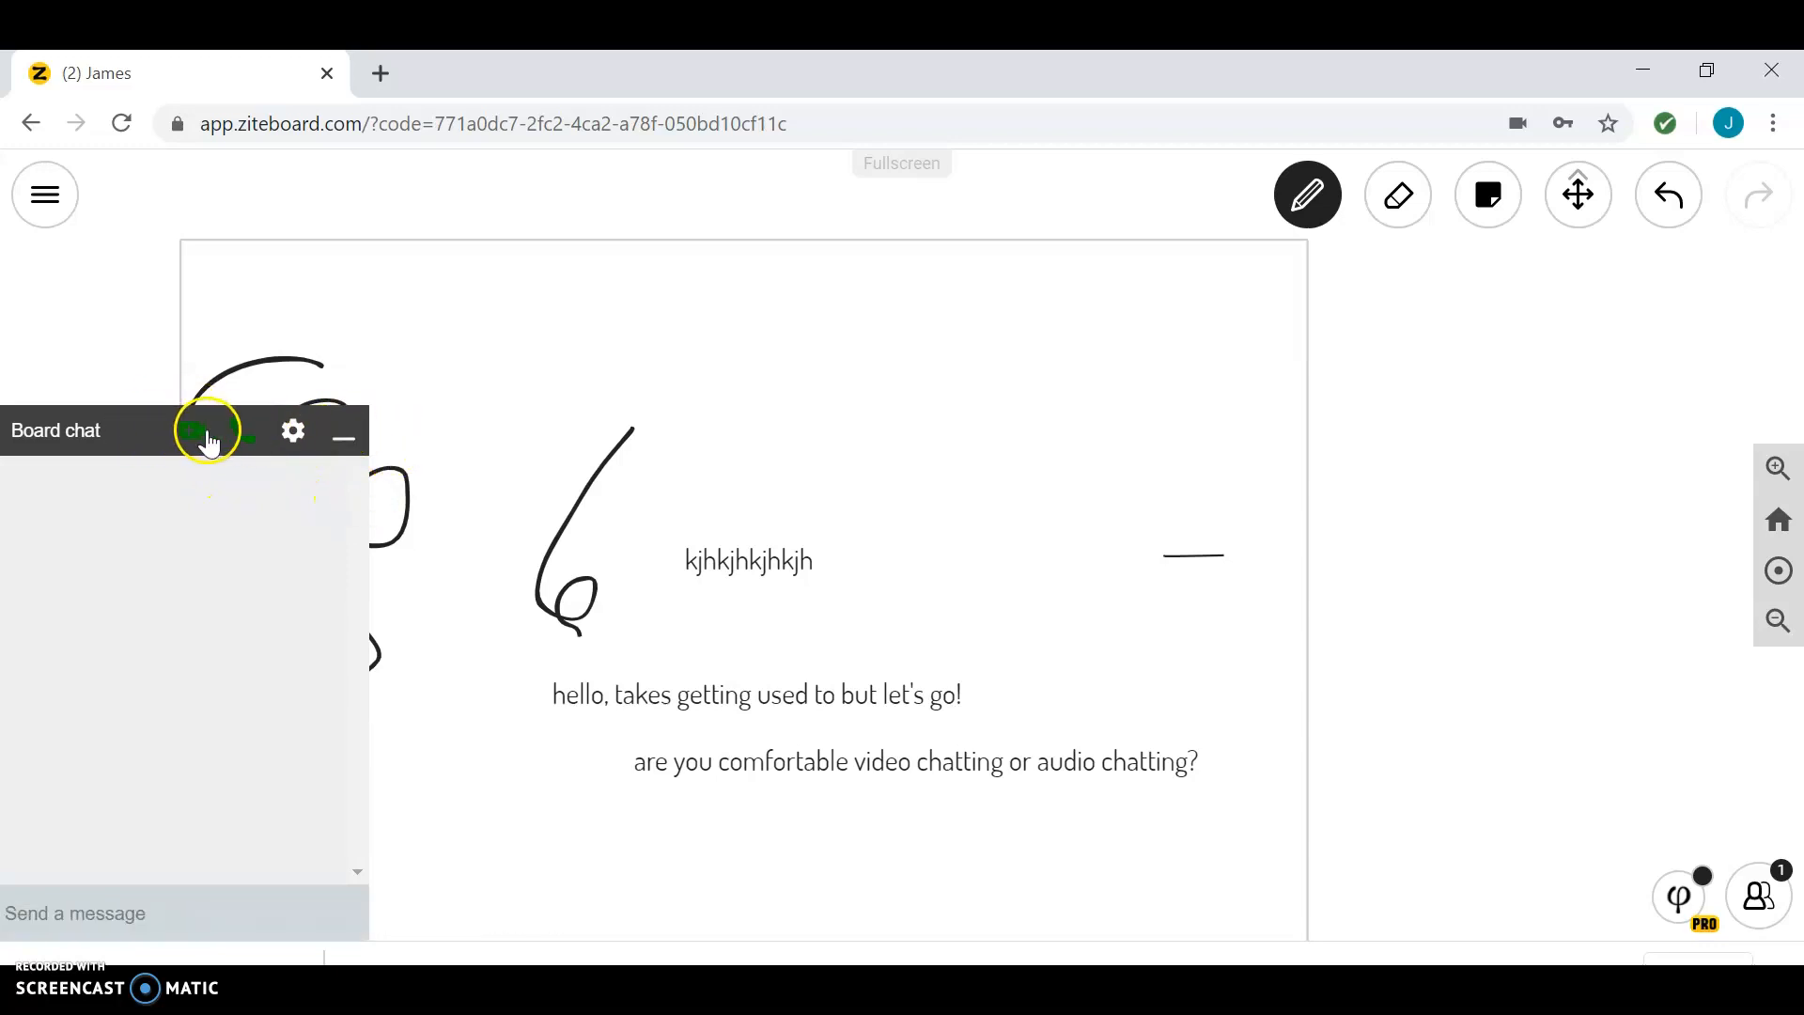
click(344, 434)
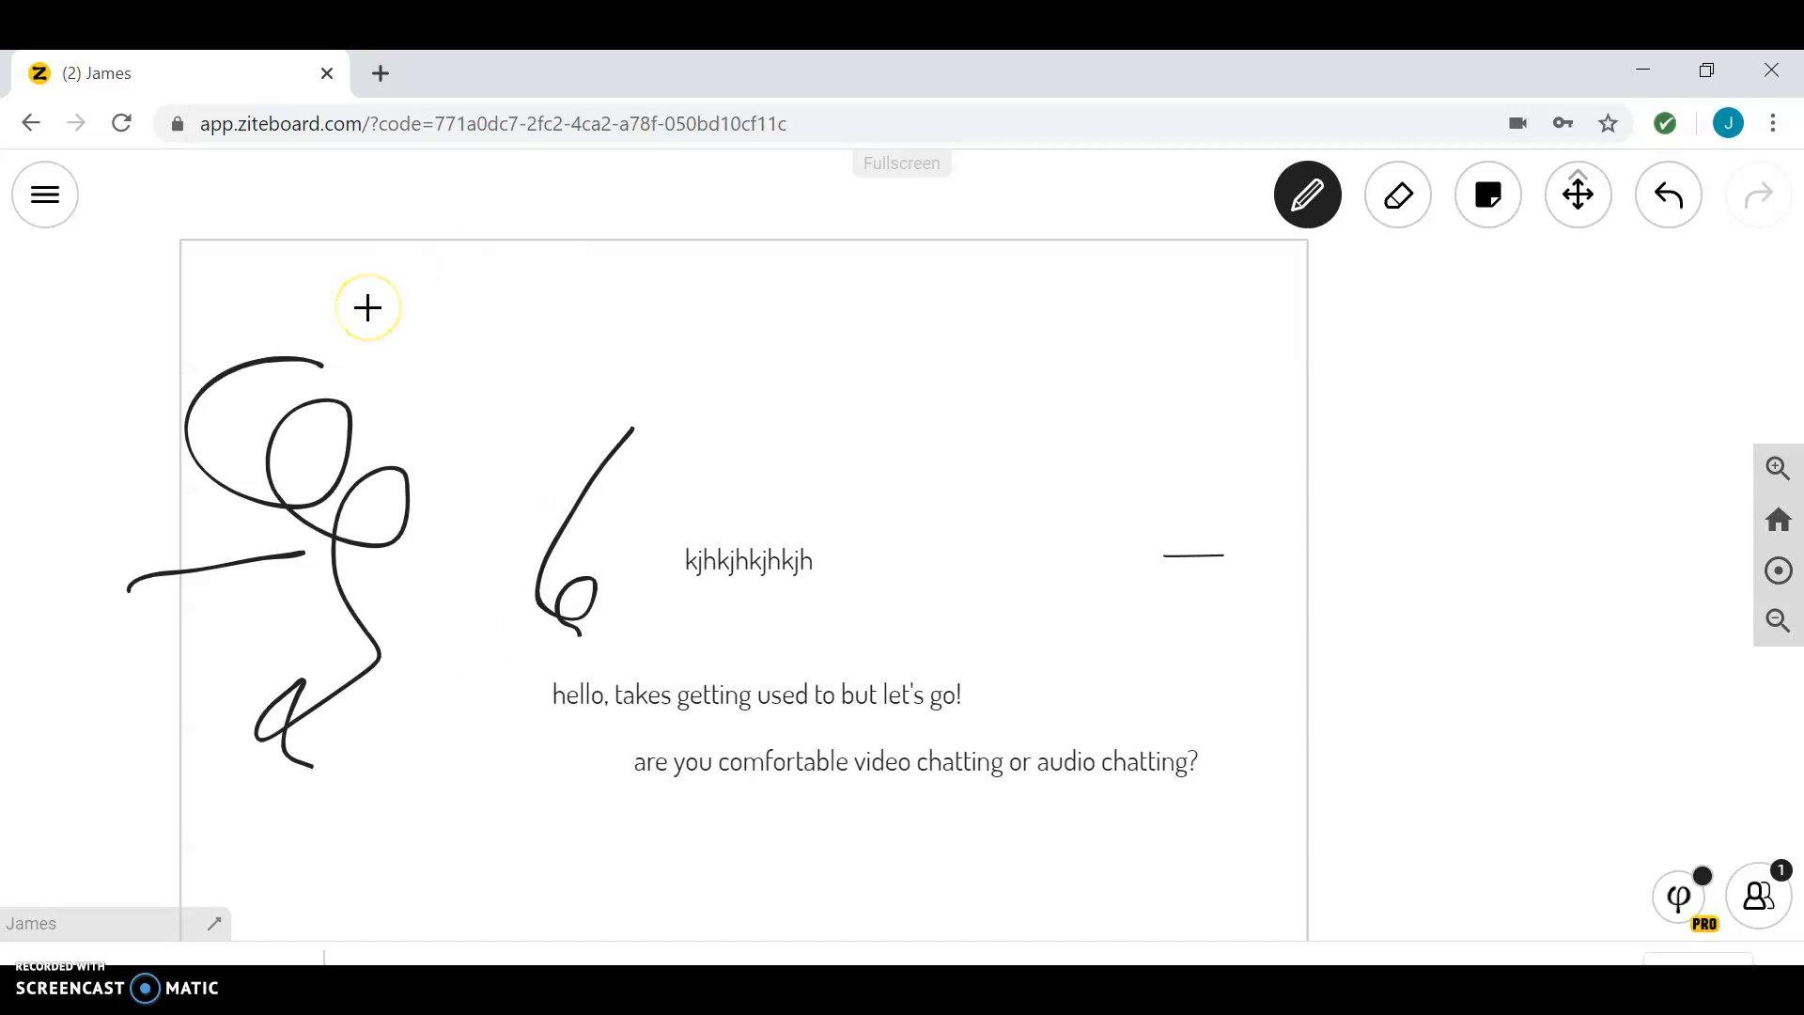
Set the board export to PDF docs from the A4 pages, fill in the recipient's e-mail address, and close the options without exporting.
click(45, 194)
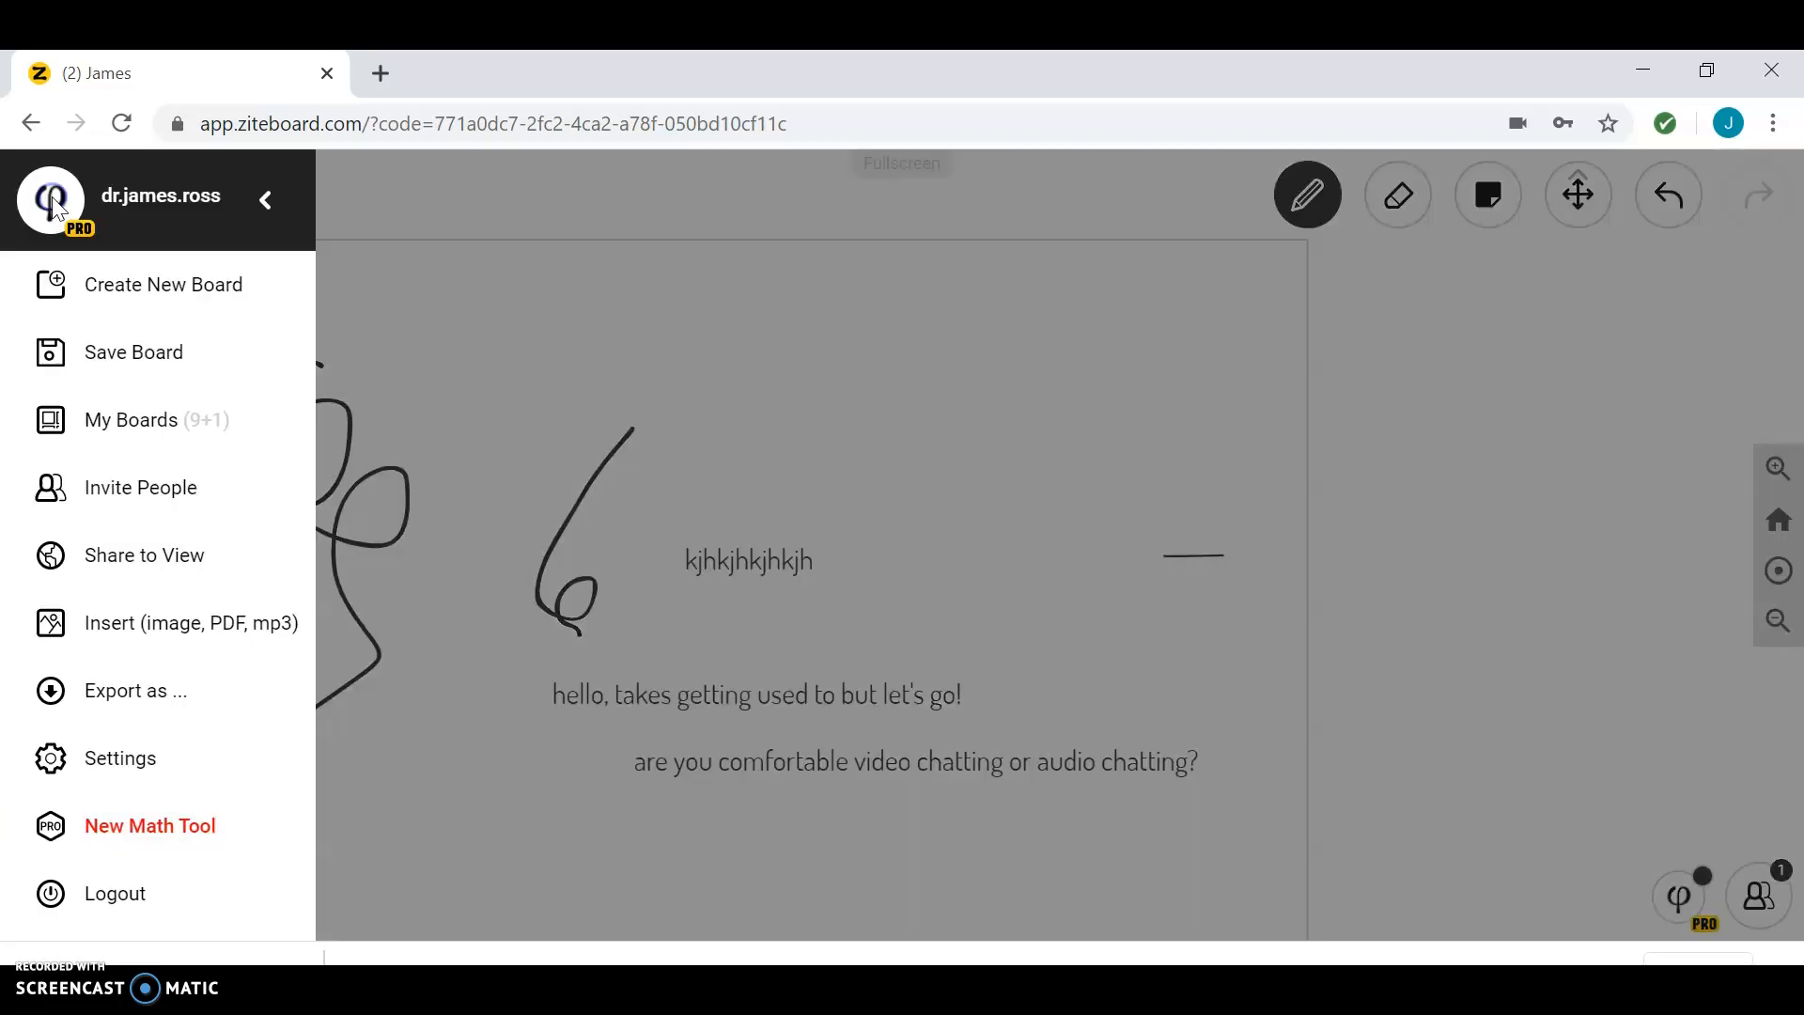
click(160, 508)
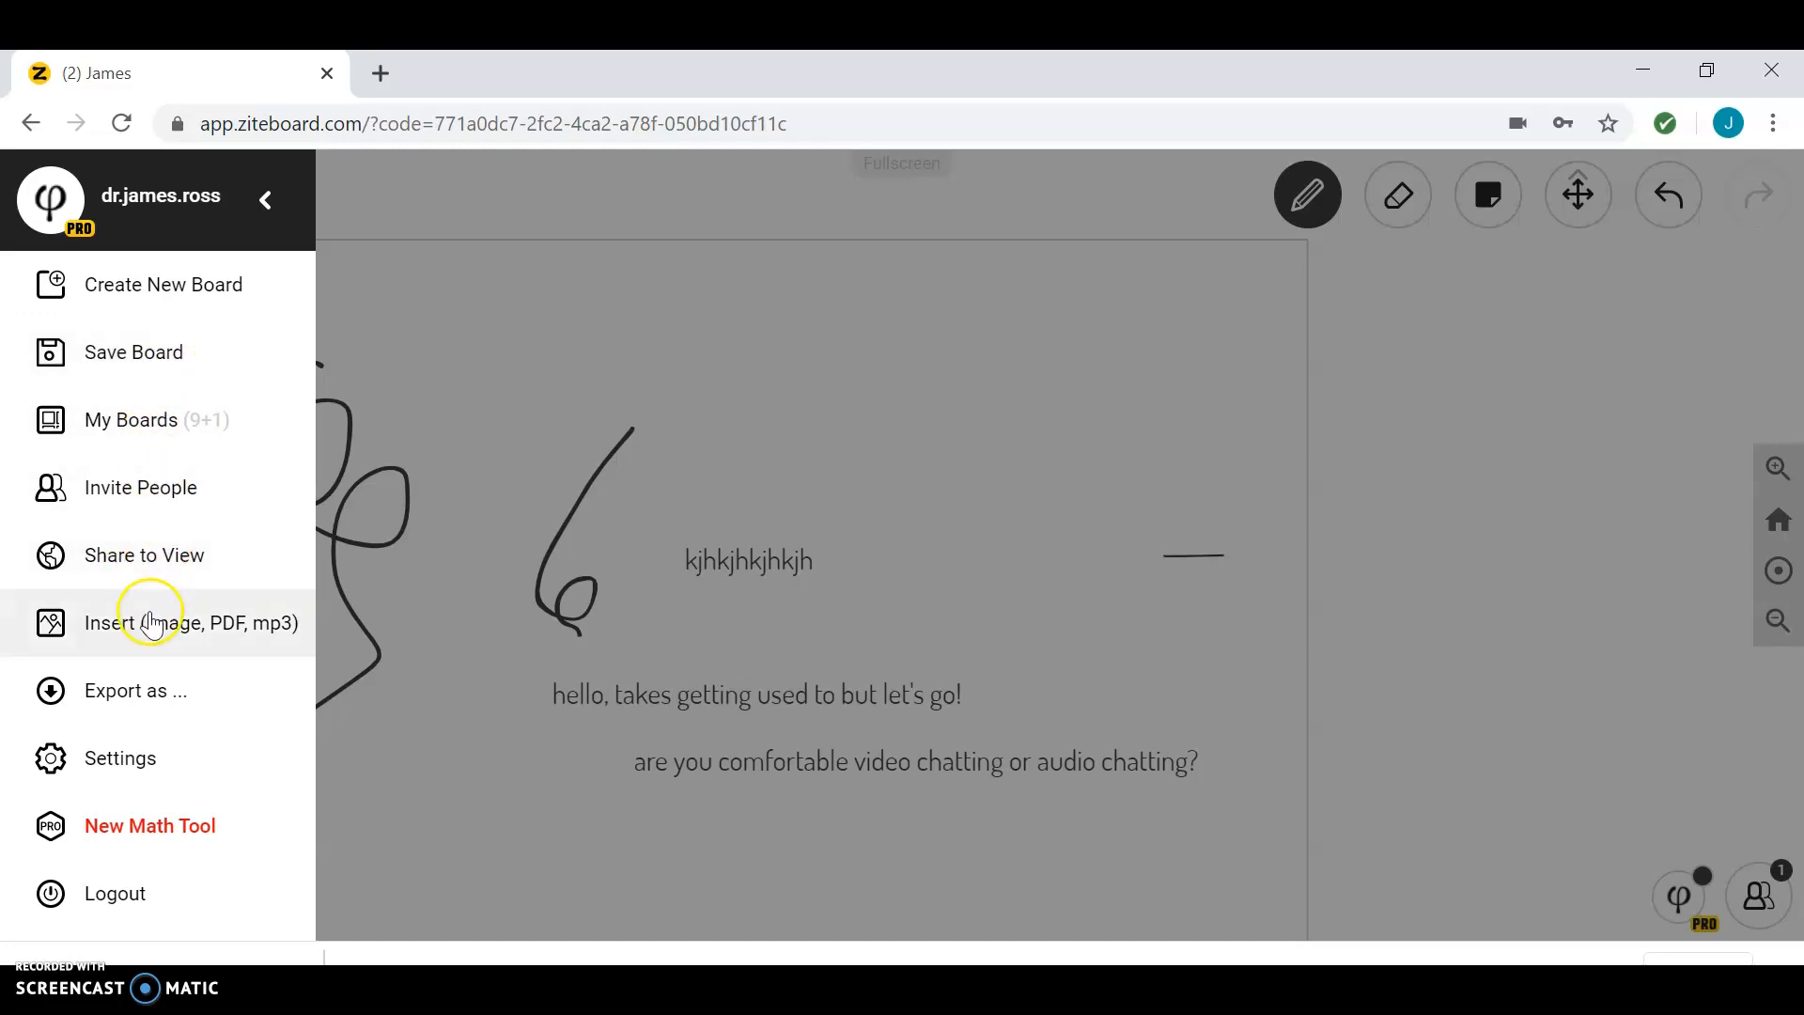
click(155, 693)
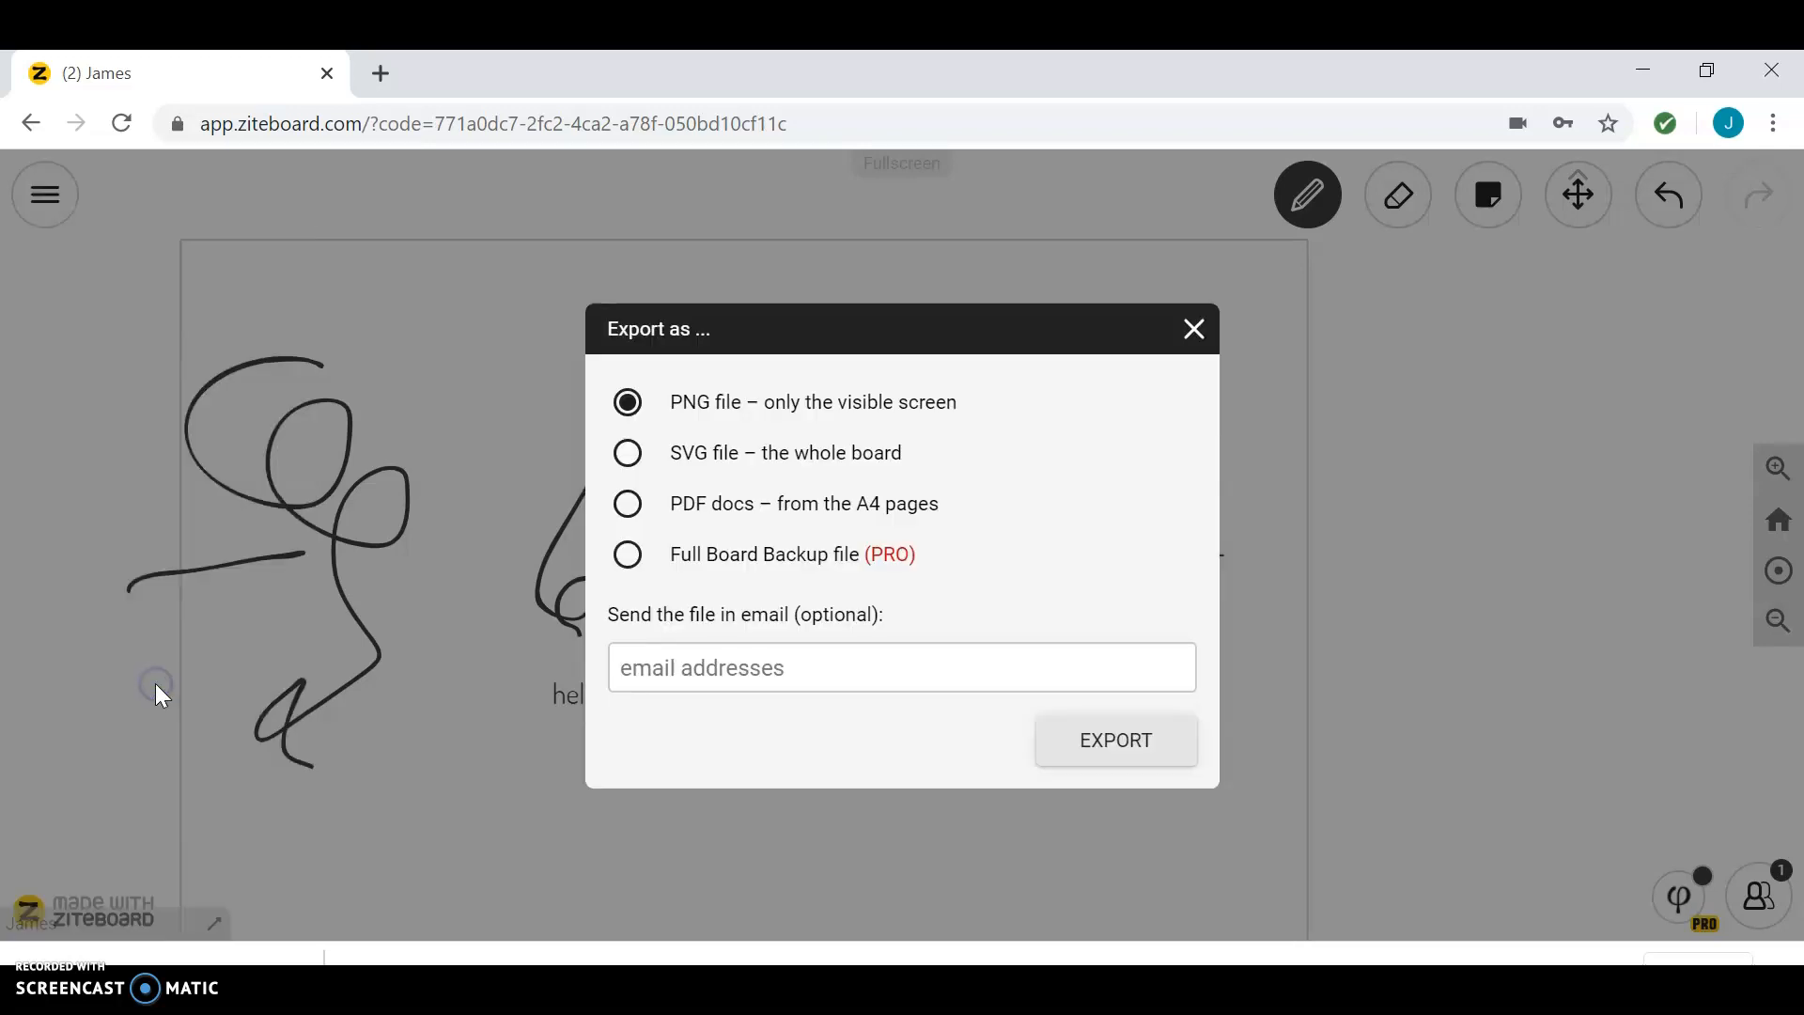
click(779, 671)
click(743, 719)
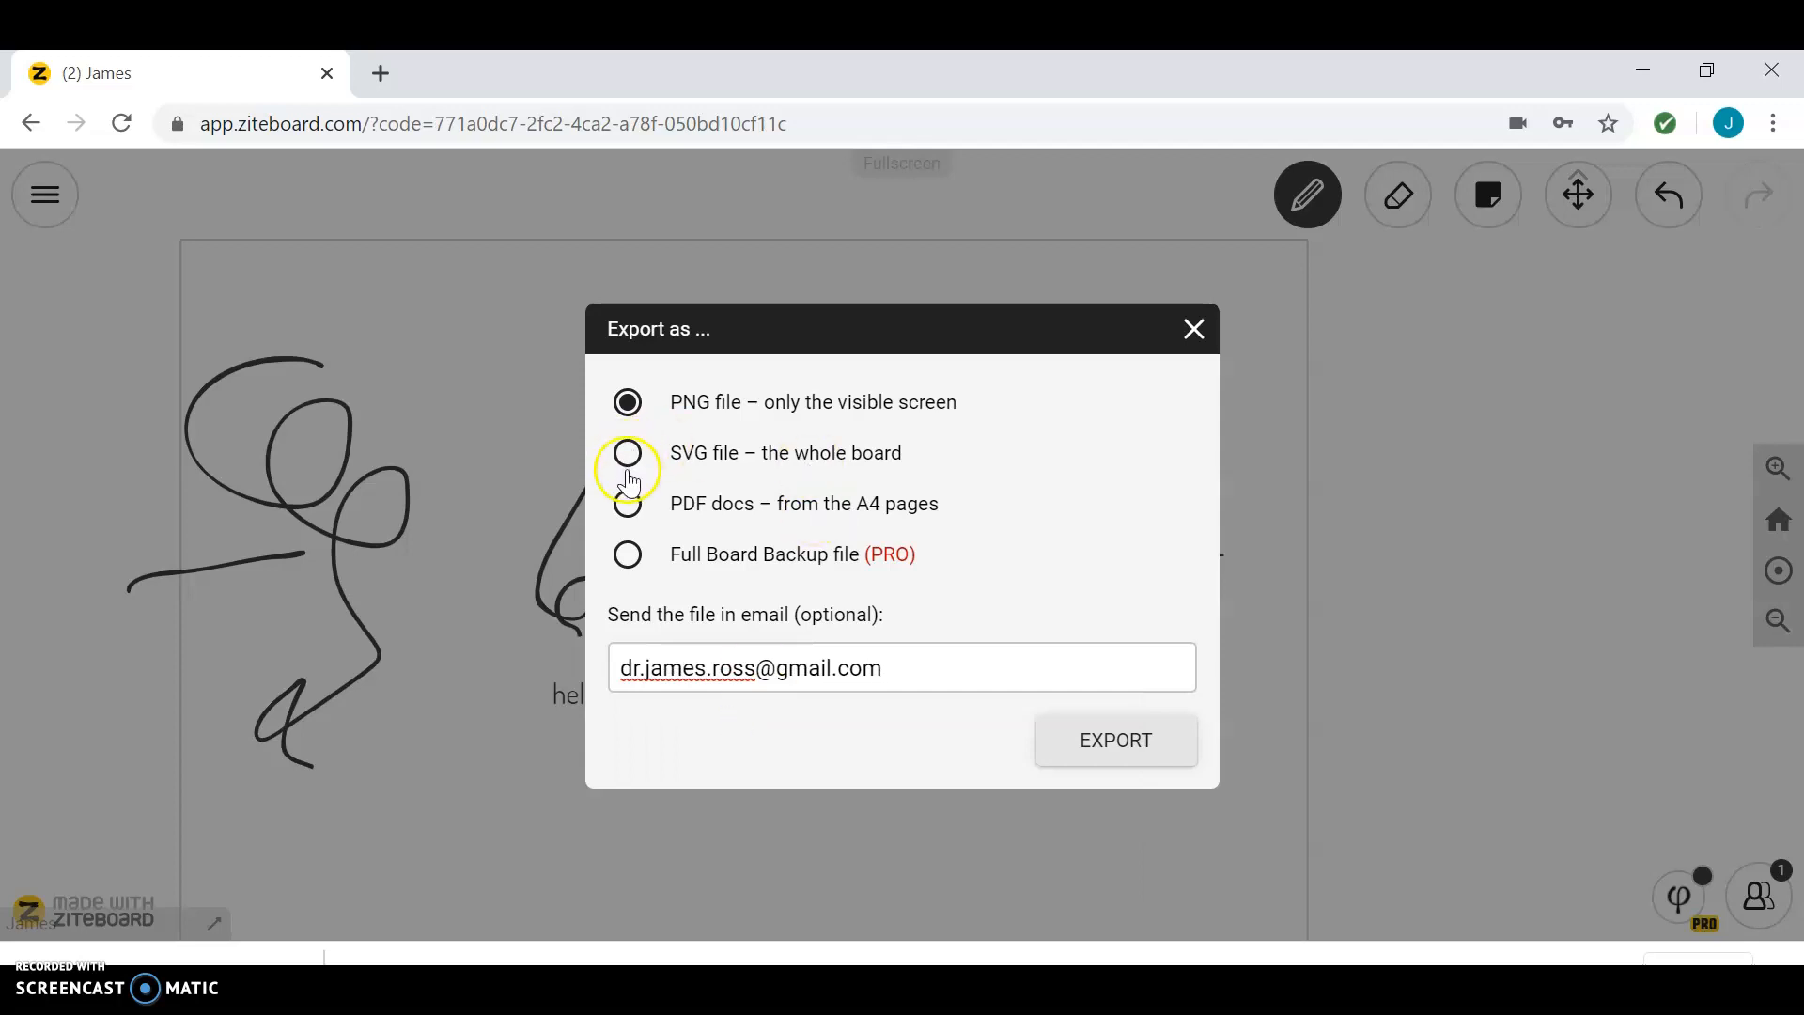
click(628, 506)
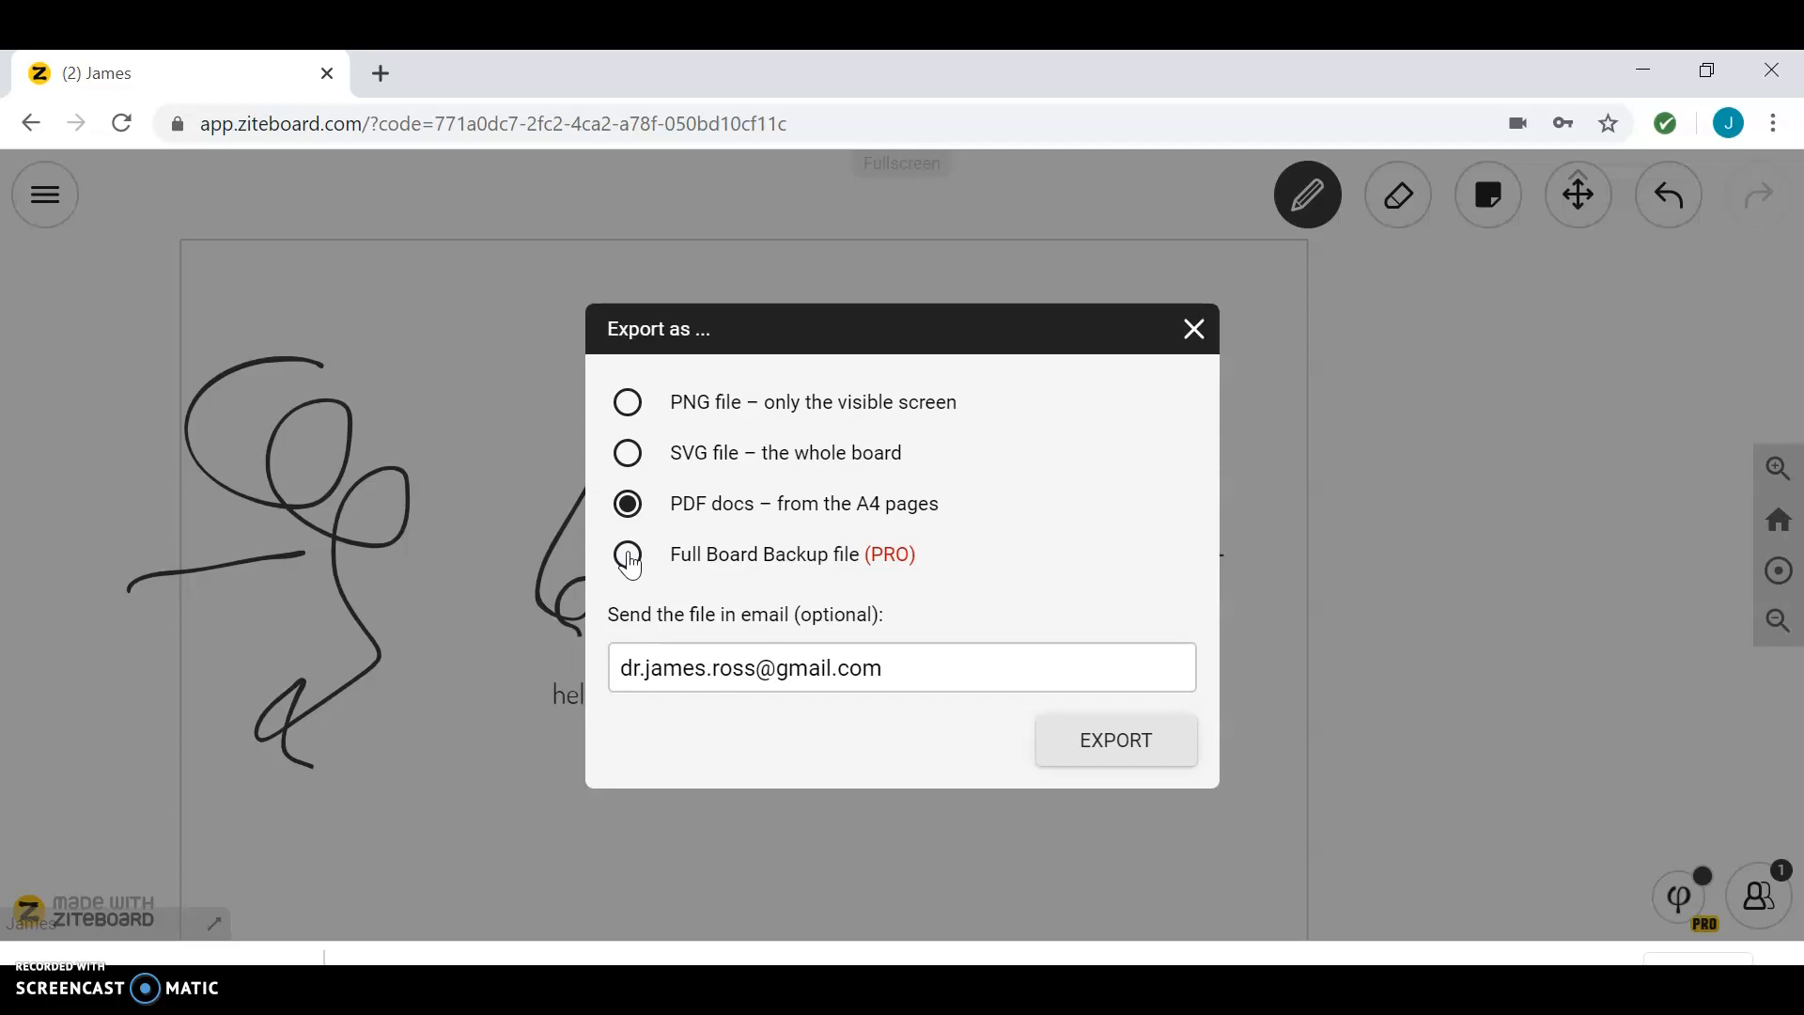
click(689, 504)
click(1193, 326)
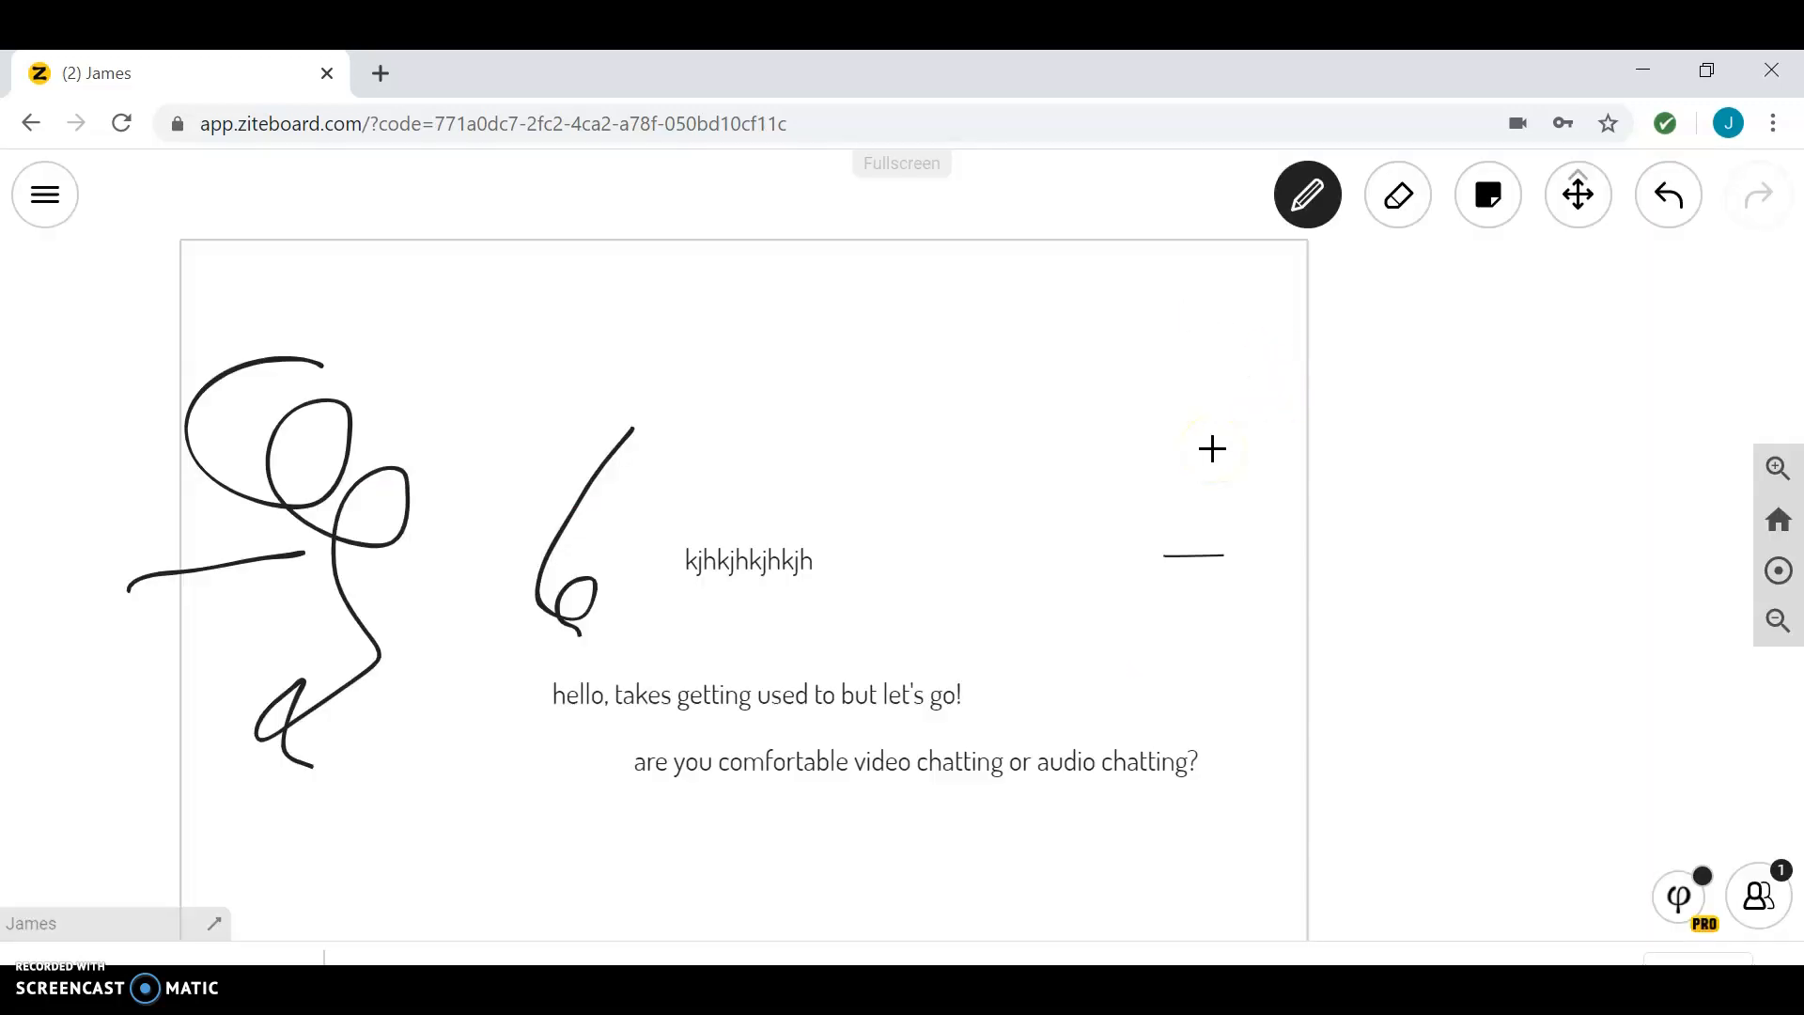
Export the board as PDF docs from the A4 pages and send the file to the e-mail address already filled in.
scroll(1210, 448, down, 5)
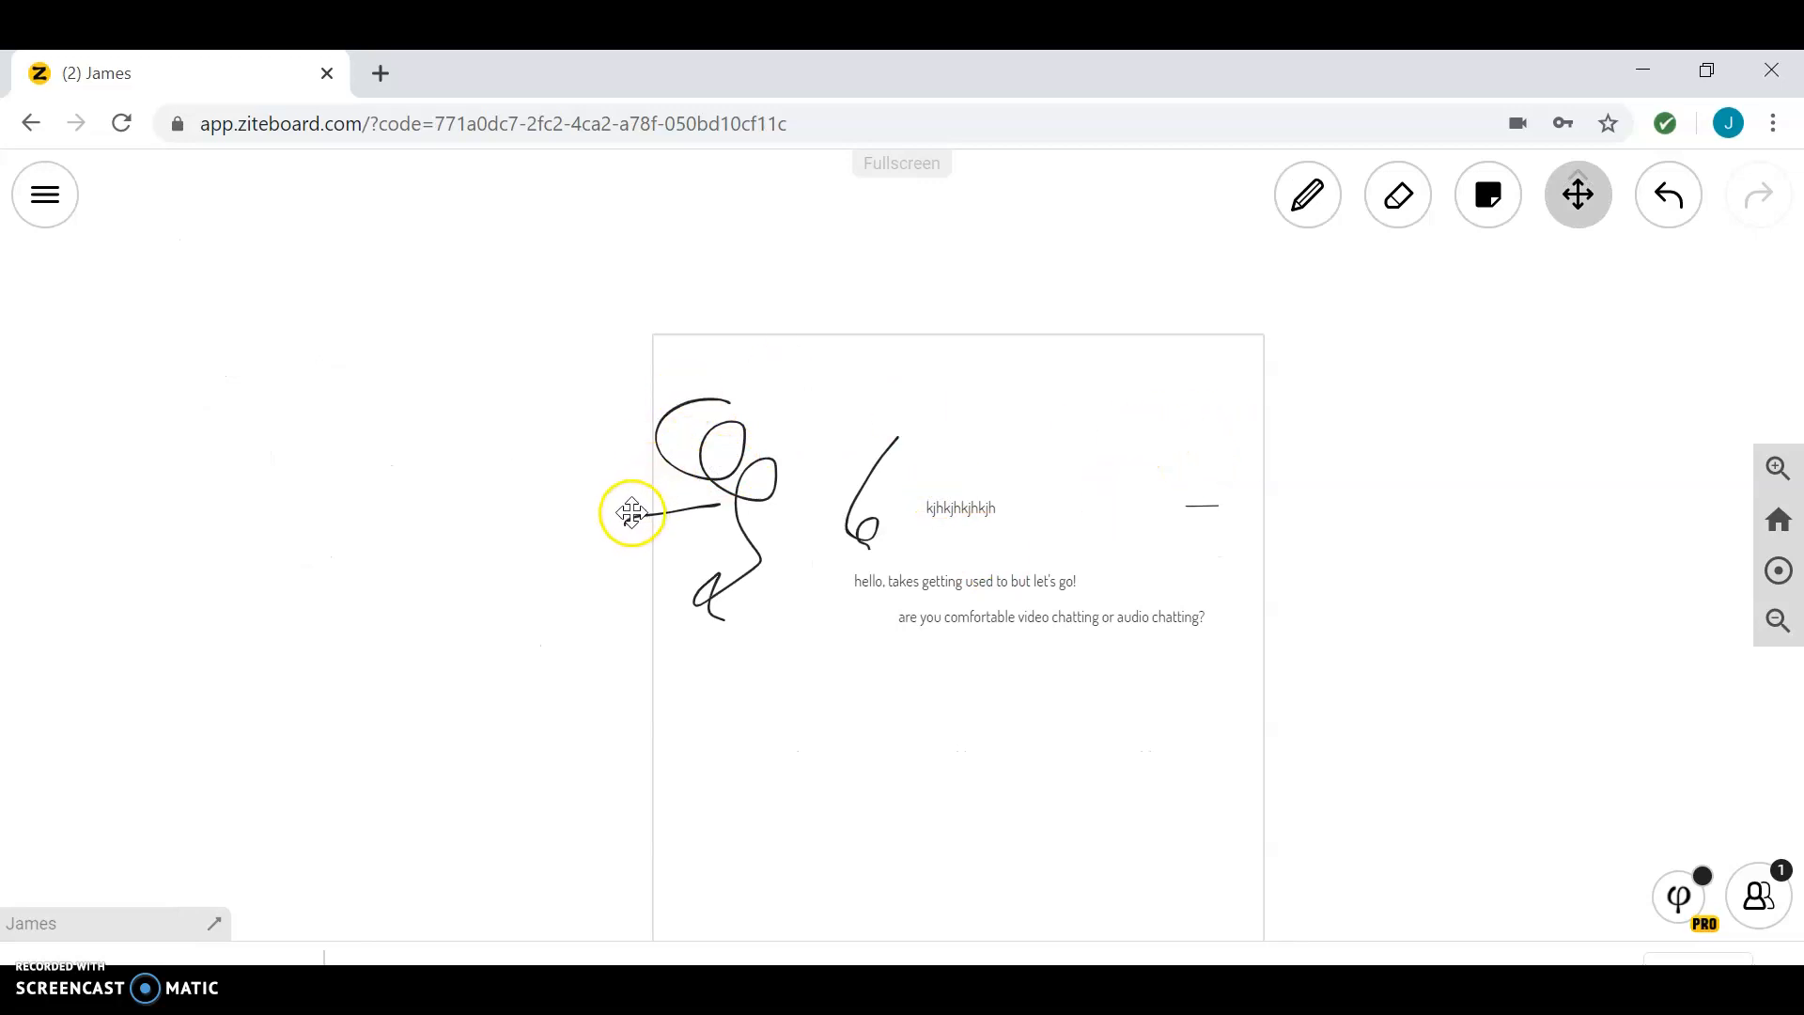
mouse_move(693, 475)
mouse_down()
mouse_move(741, 480)
mouse_move(706, 473)
mouse_up()
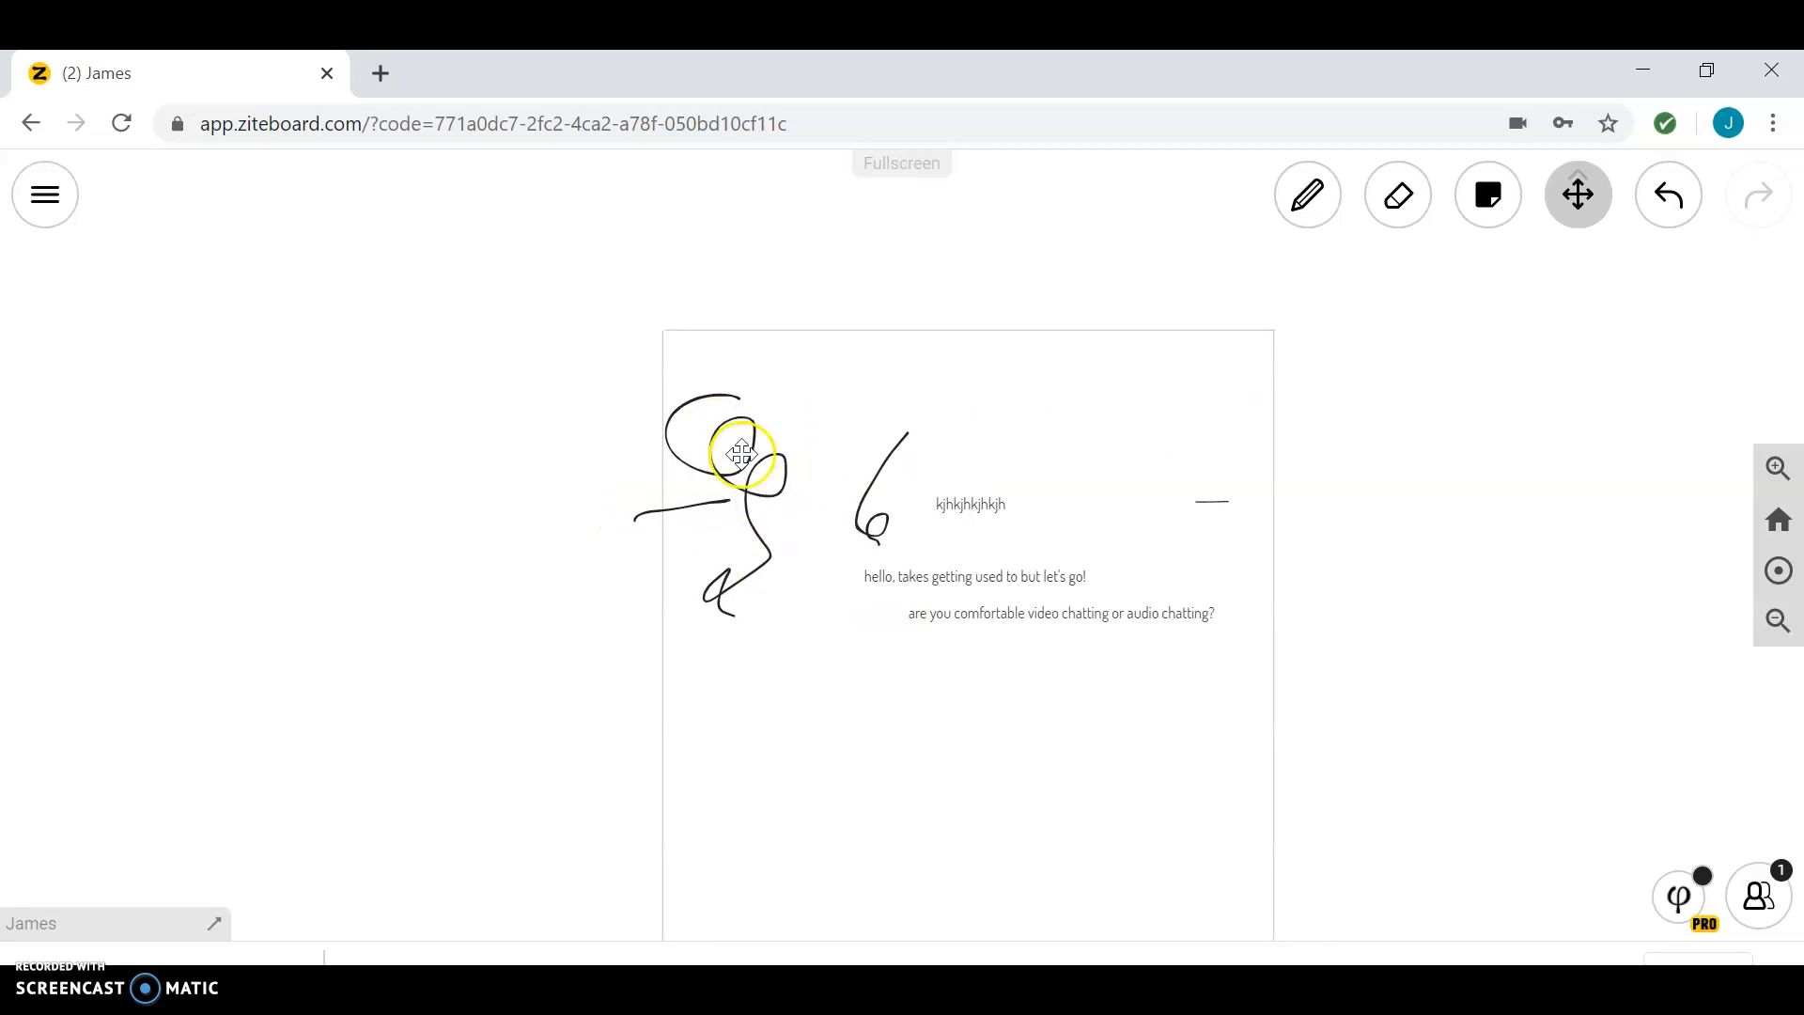
scroll(1112, 556, down, 2)
scroll(1112, 556, up, 2)
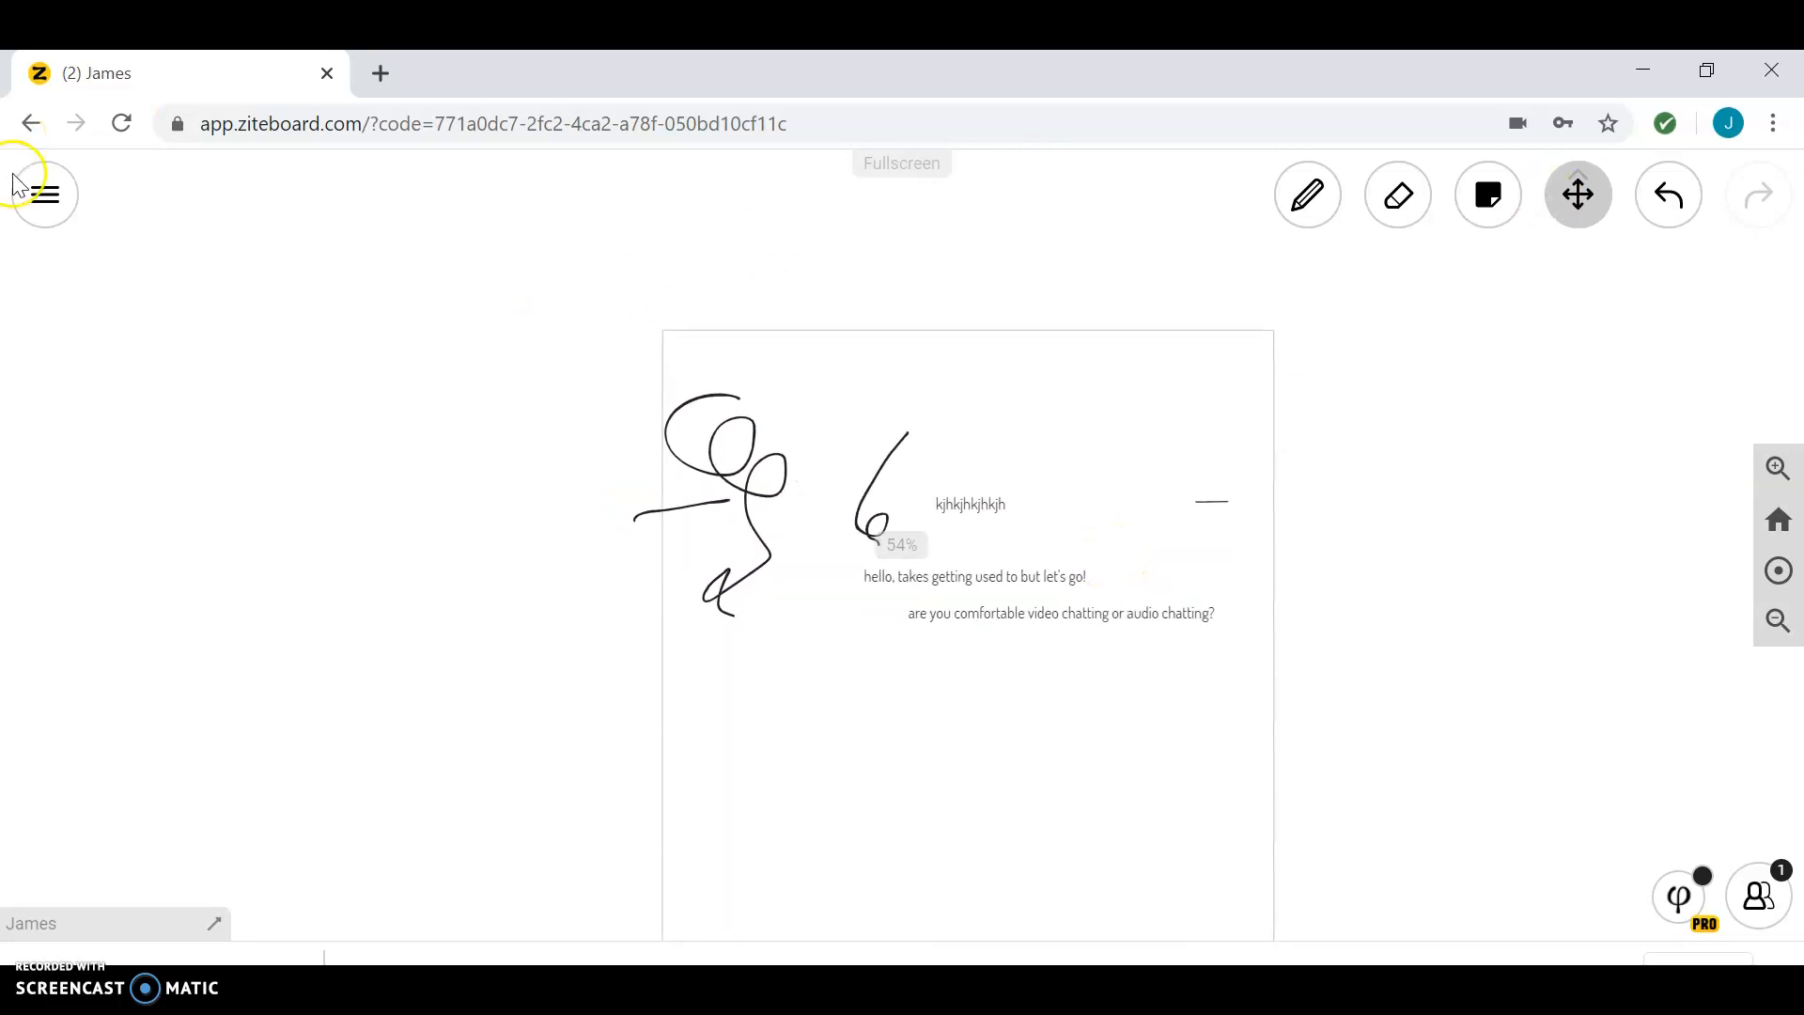
click(44, 195)
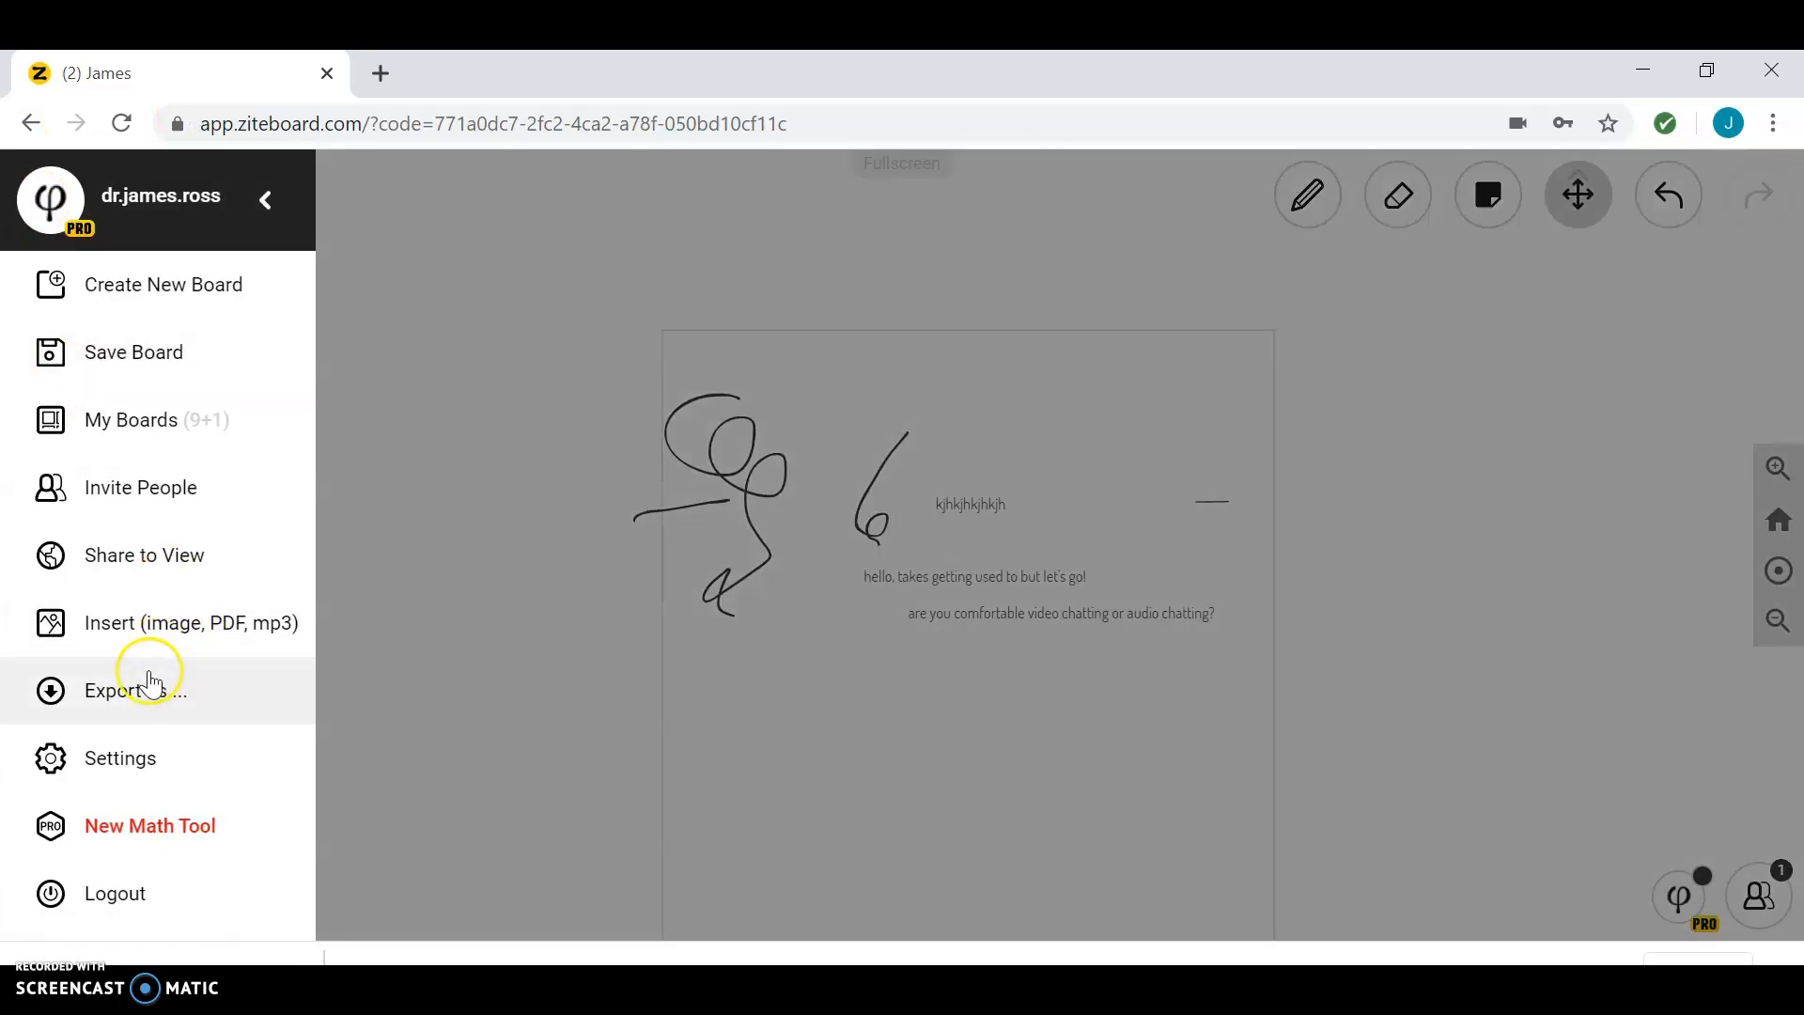
click(150, 707)
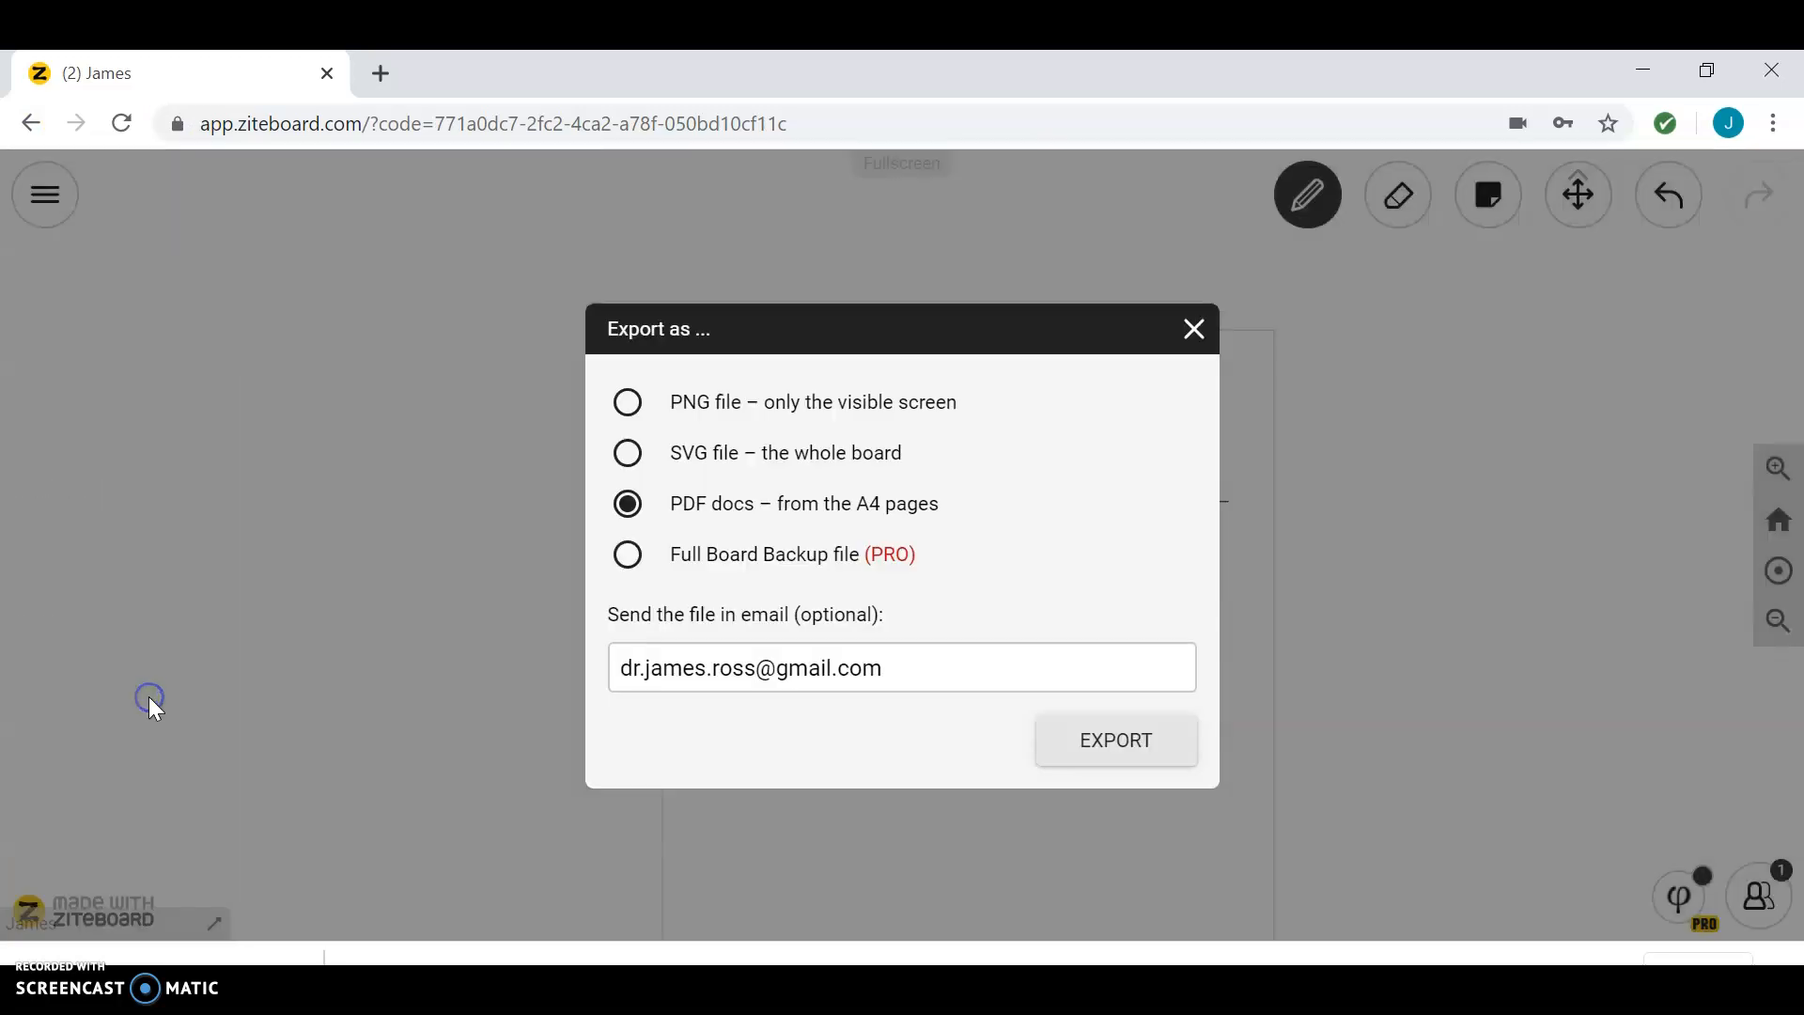
click(1119, 752)
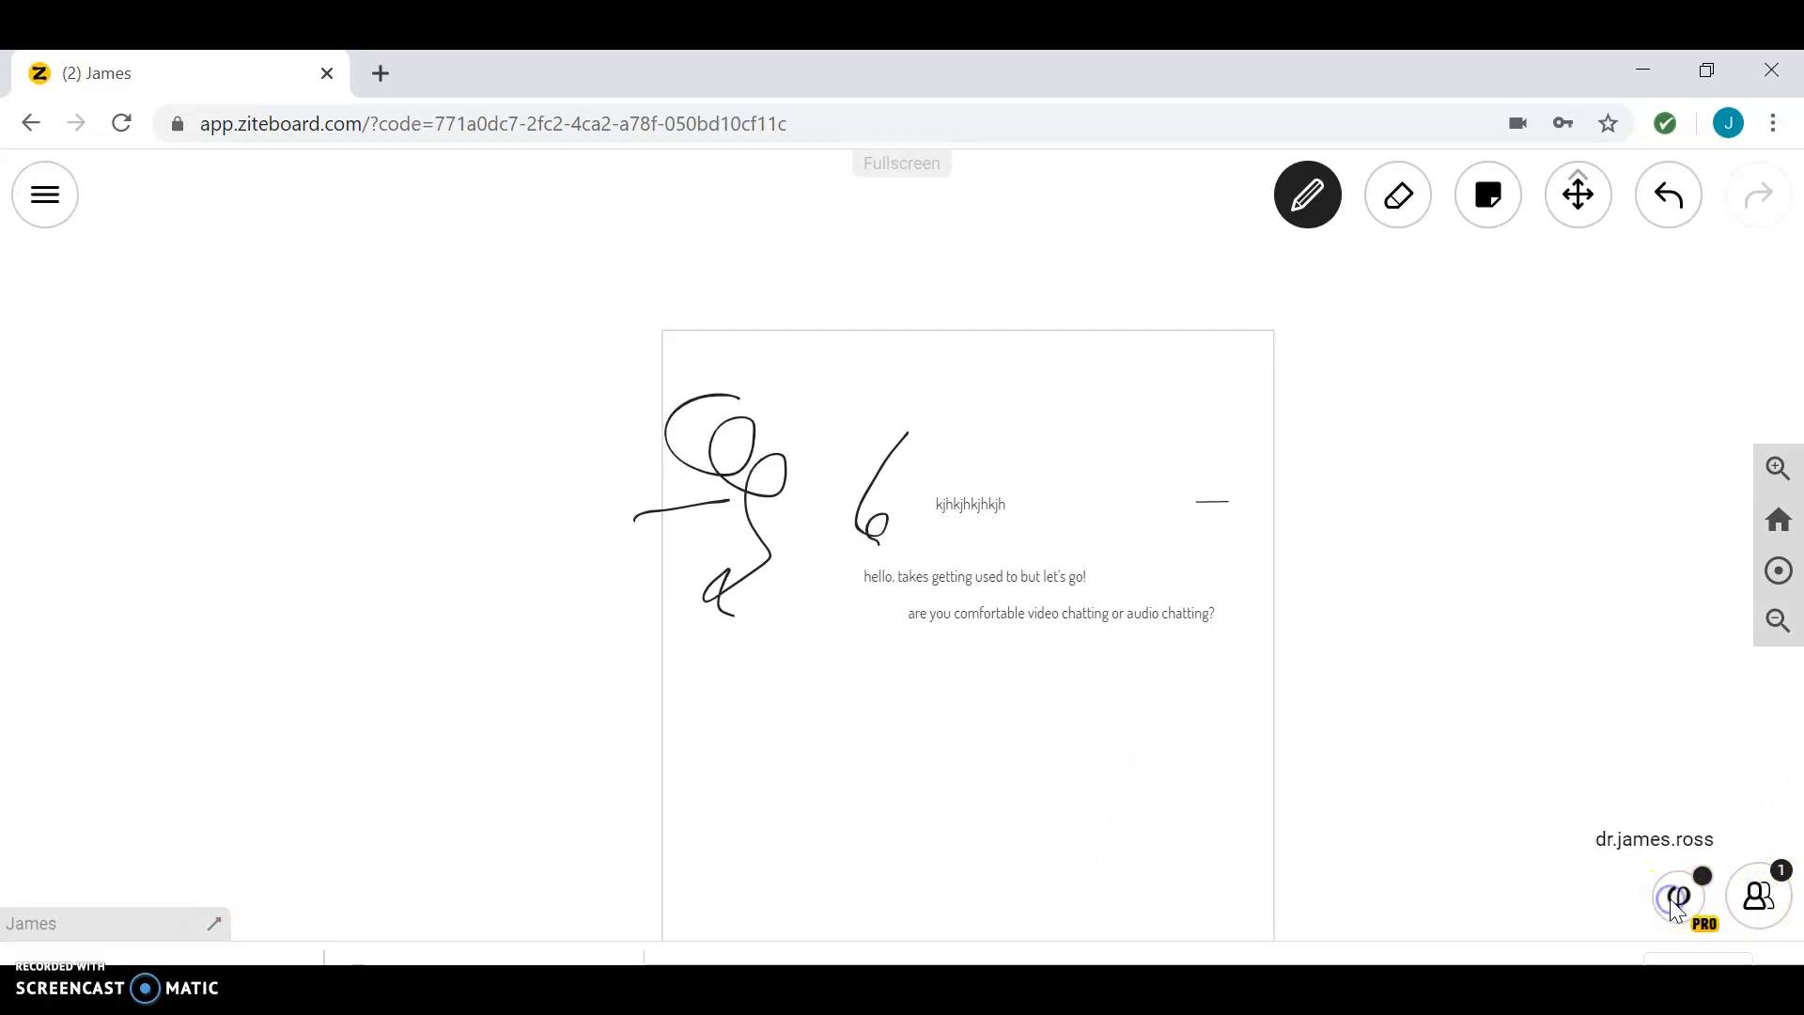
Close the shared board from the participants' options.
click(1768, 897)
click(1626, 827)
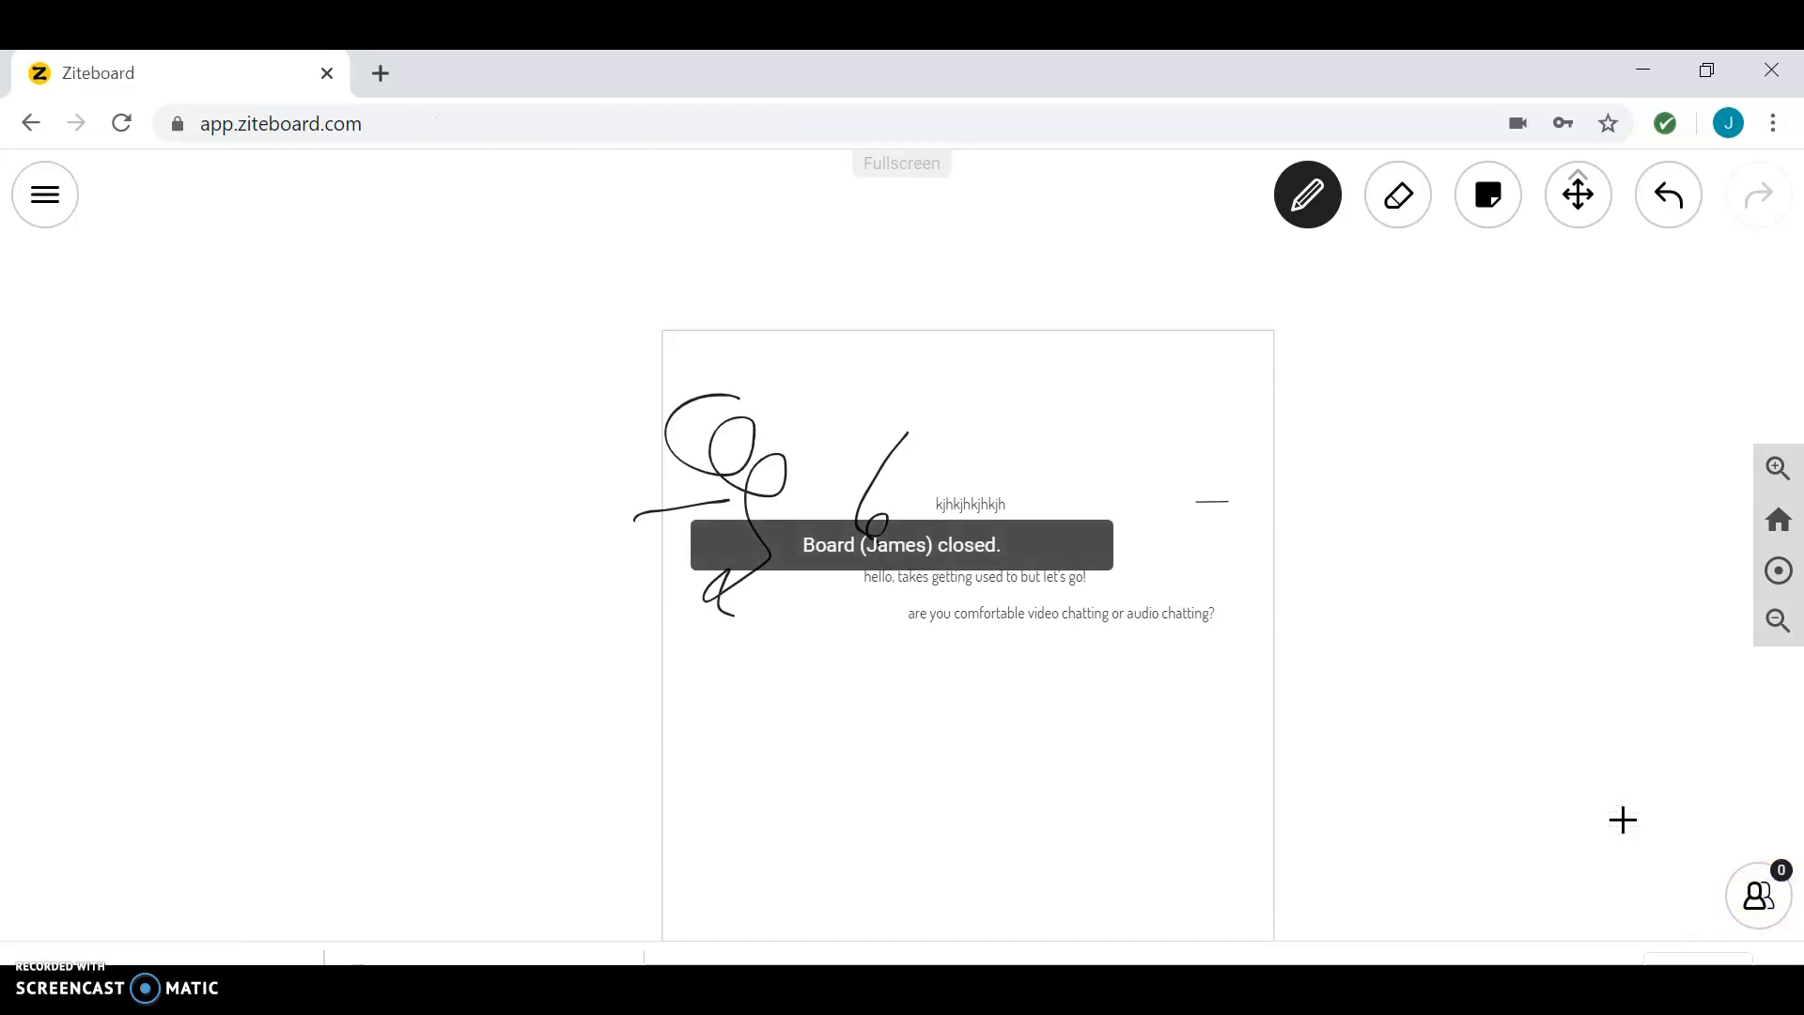